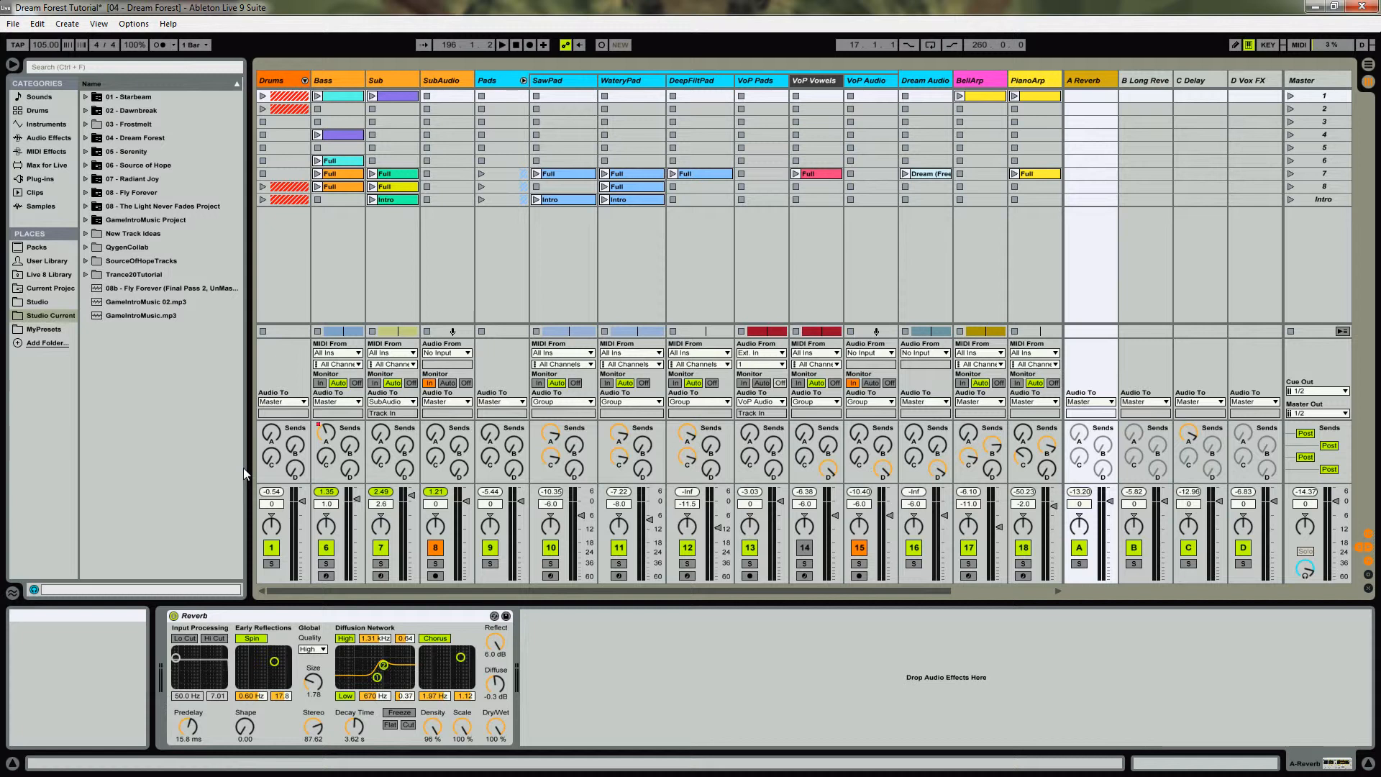
Unfold the Drums group and look through the devices on its Kick, Percussion, OpenHat and DrumLoop1 tracks
left_click(305, 81)
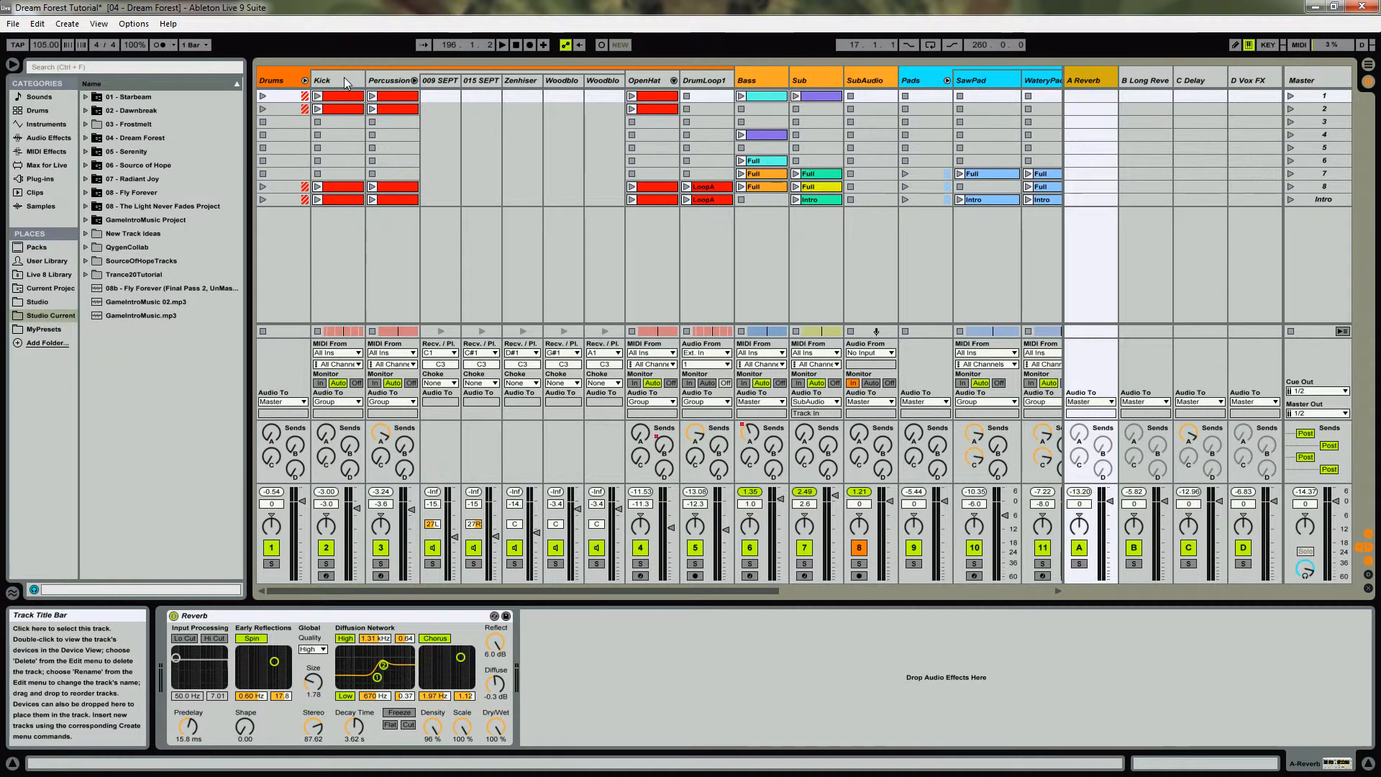
left_click(336, 76)
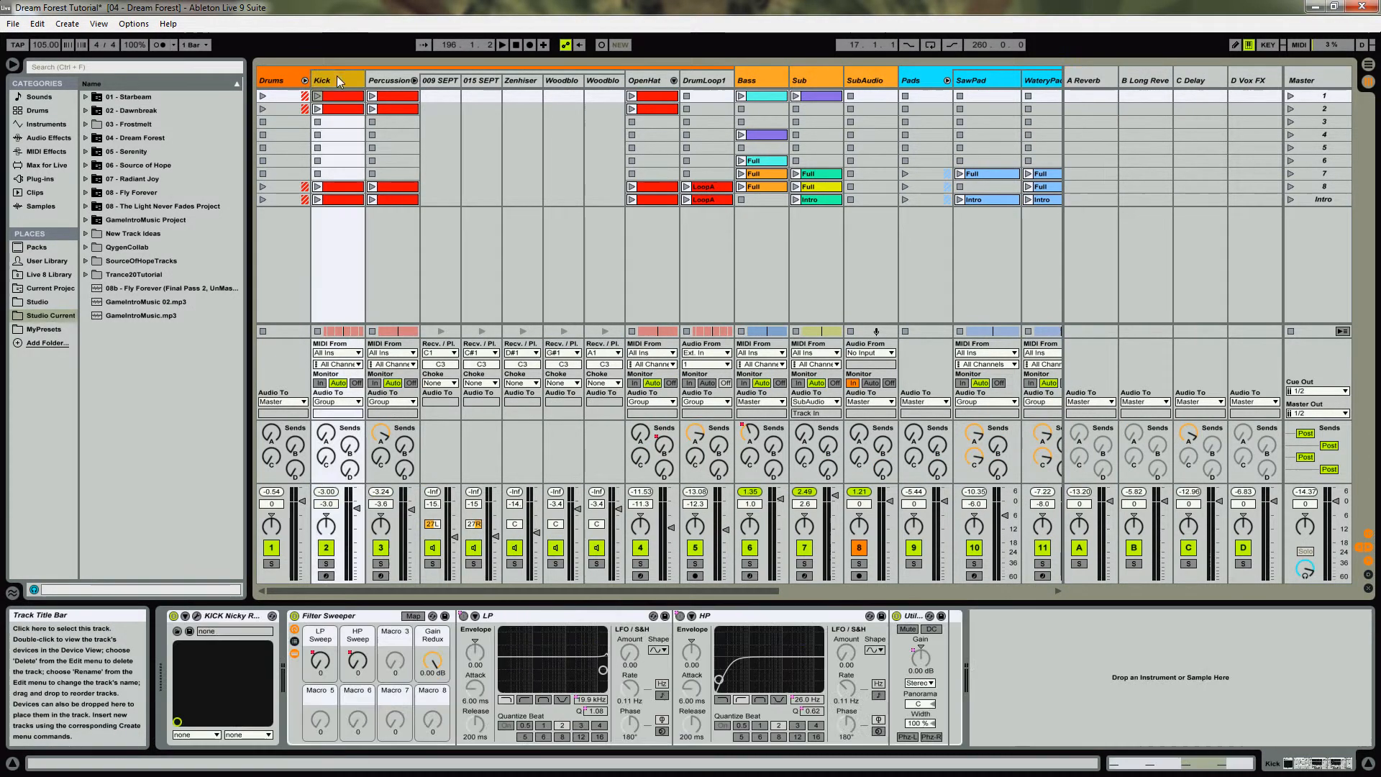
left_click(389, 81)
left_click(642, 79)
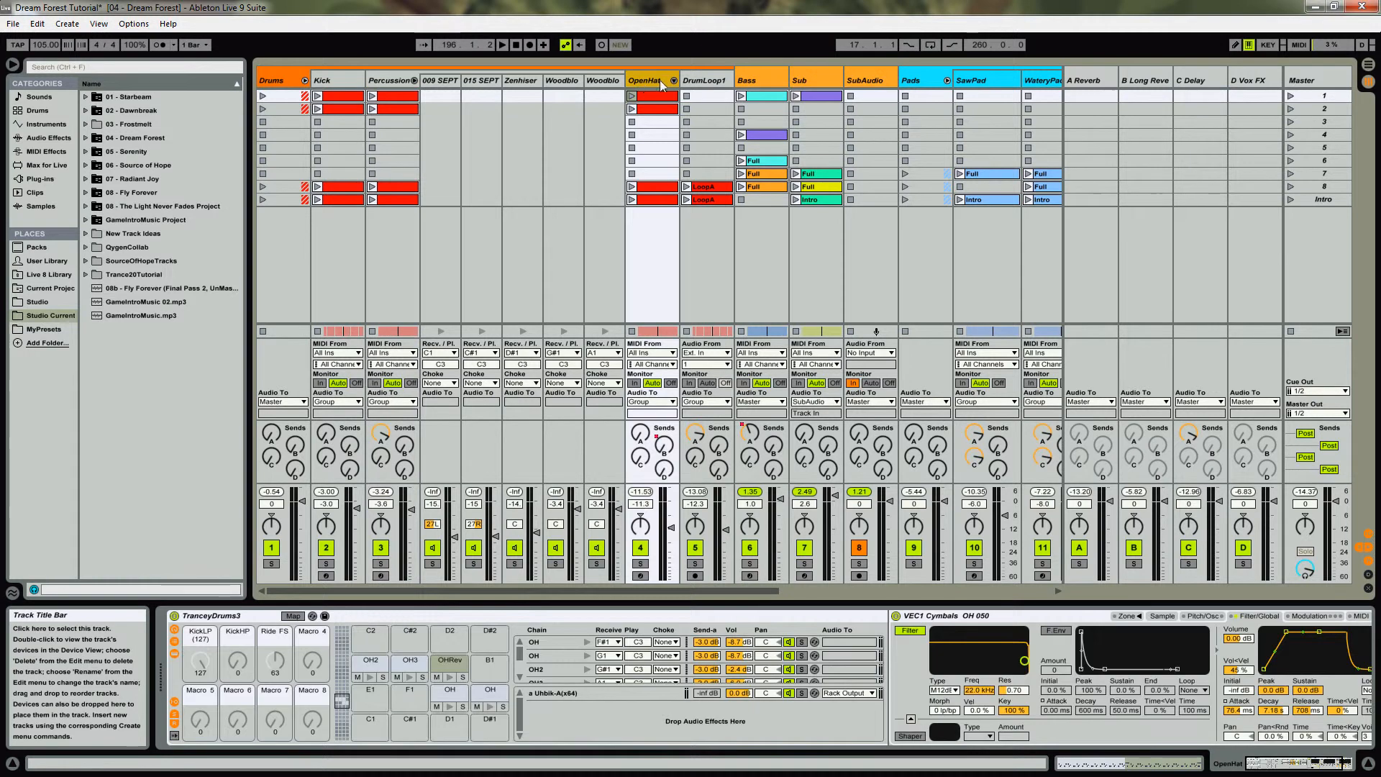
left_click(702, 79)
left_click(326, 79)
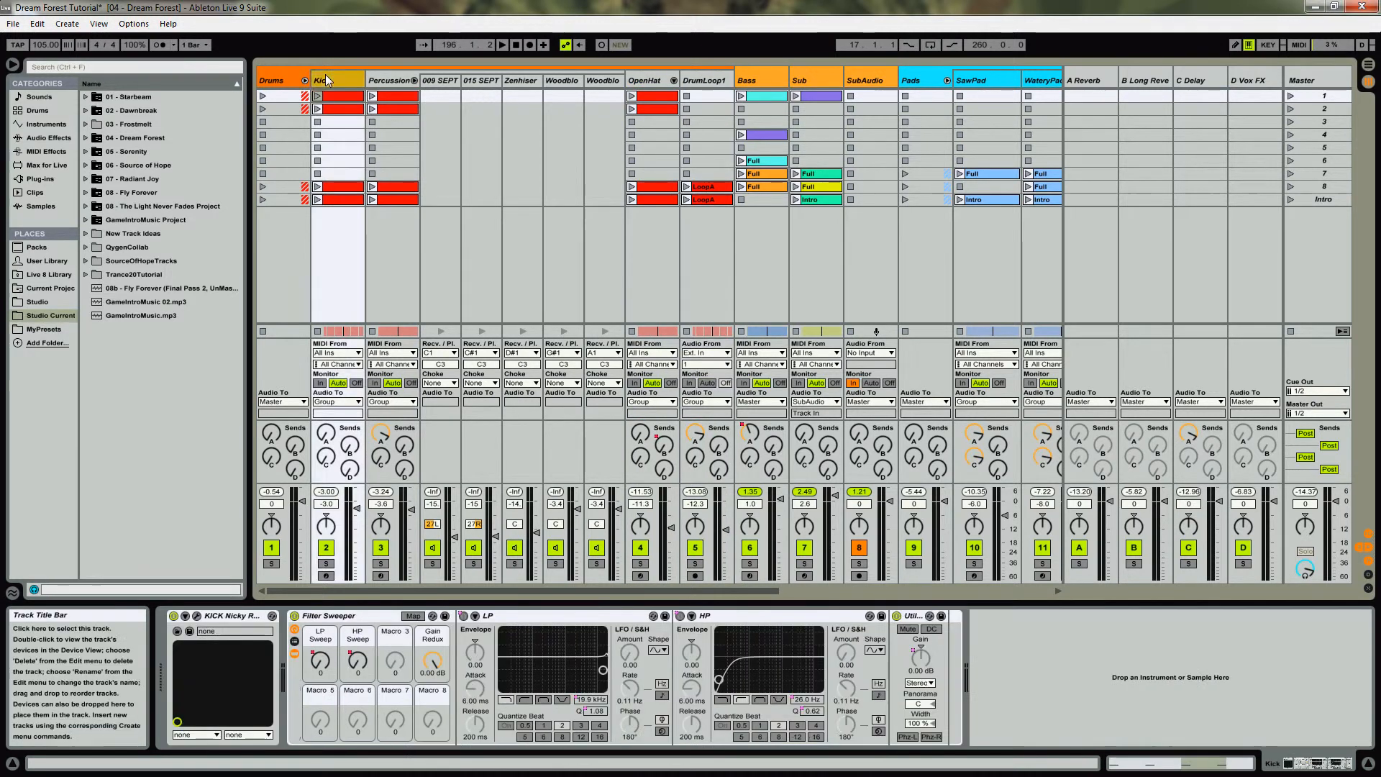
Solo the Drums group and start its first row of clips along with the LoopA clip on DrumLoop1
left_click(271, 564)
left_click(264, 95)
left_click(687, 187)
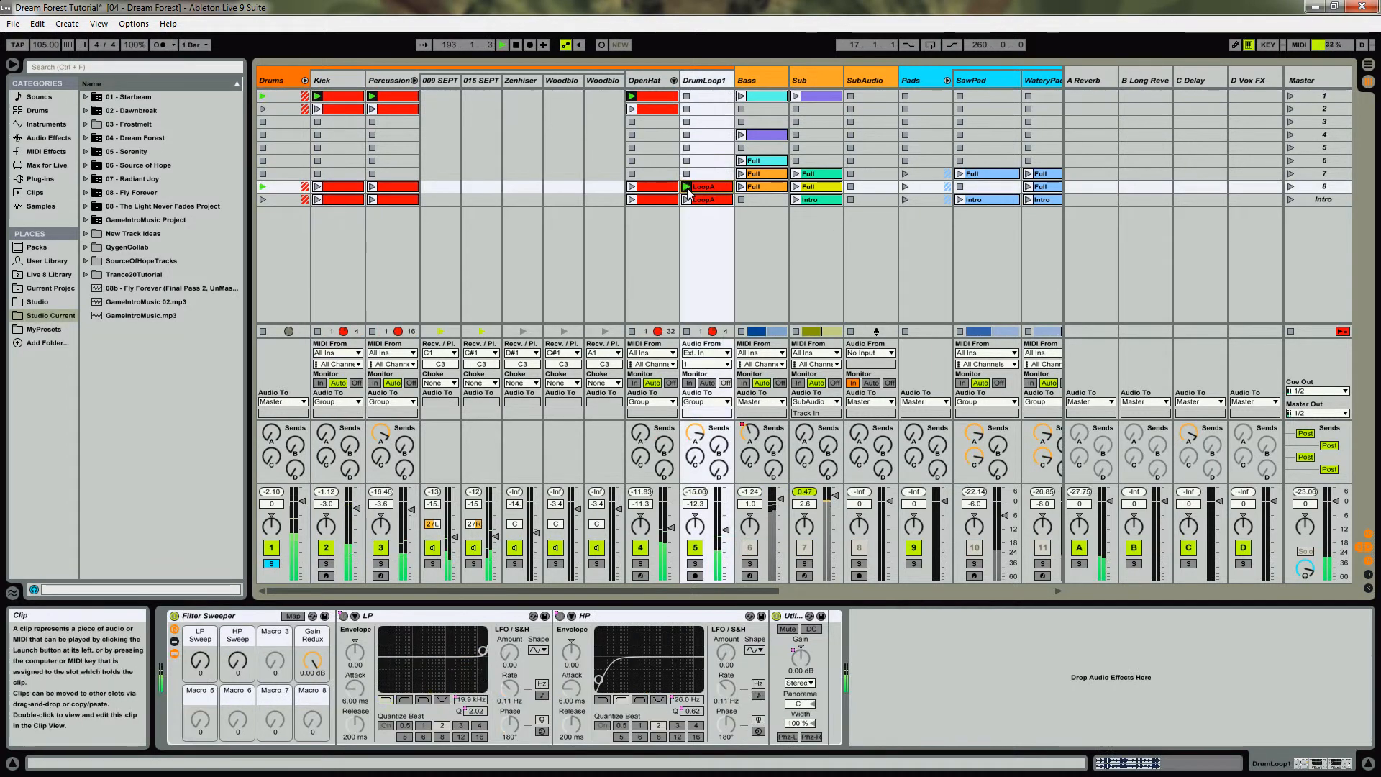
Inspect the Kick track's KICK synthesizer, audition its click layer using solo and mute, and close the plug-in window
left_click(331, 81)
left_click(197, 615)
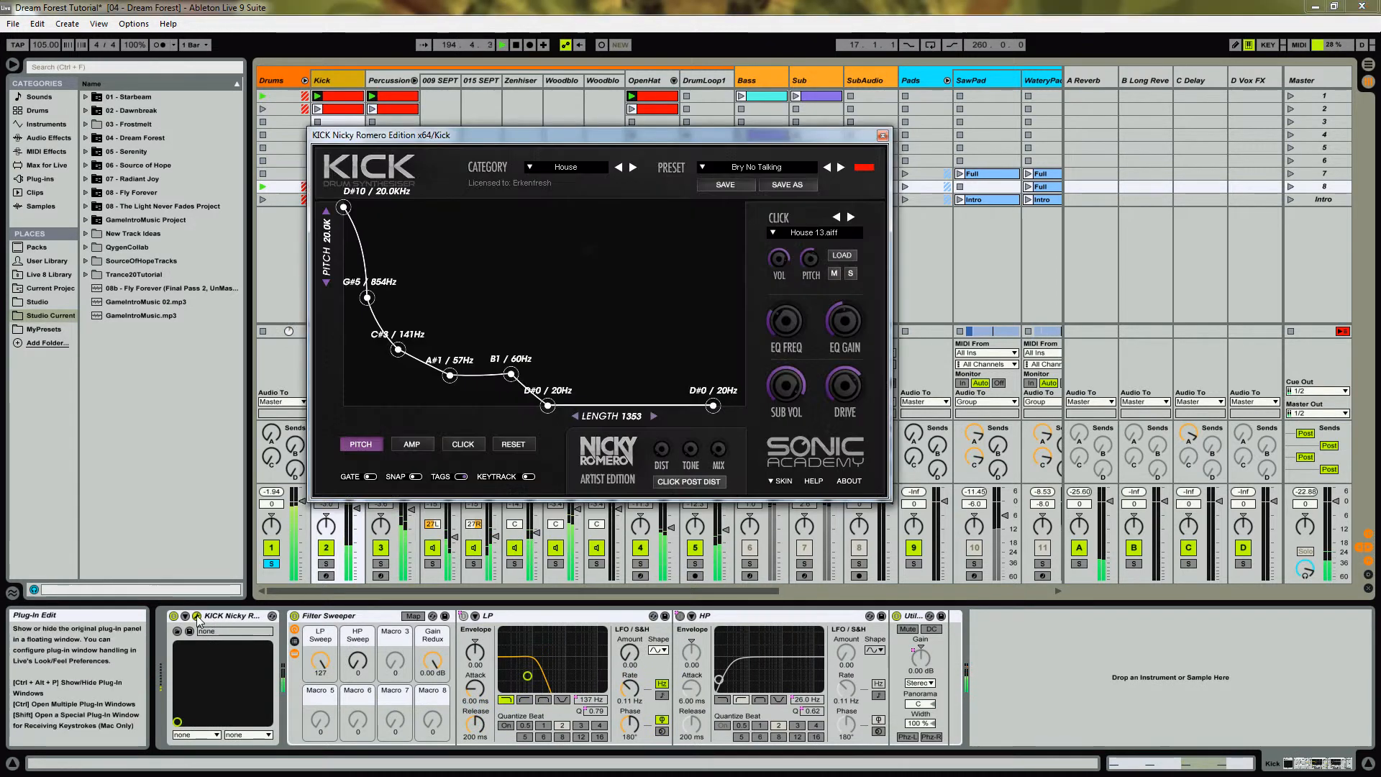
left_click_drag(594, 144, 815, 183)
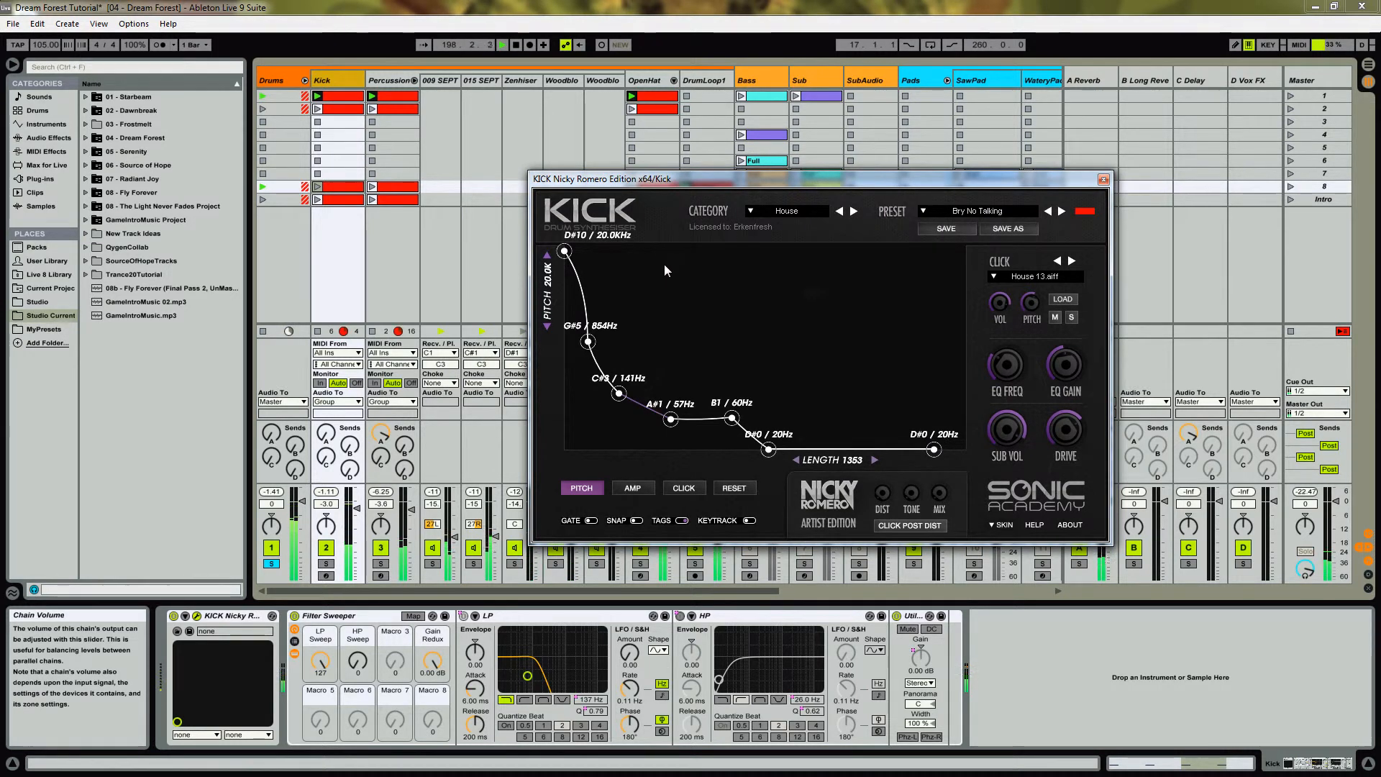
left_click_drag(674, 179, 753, 203)
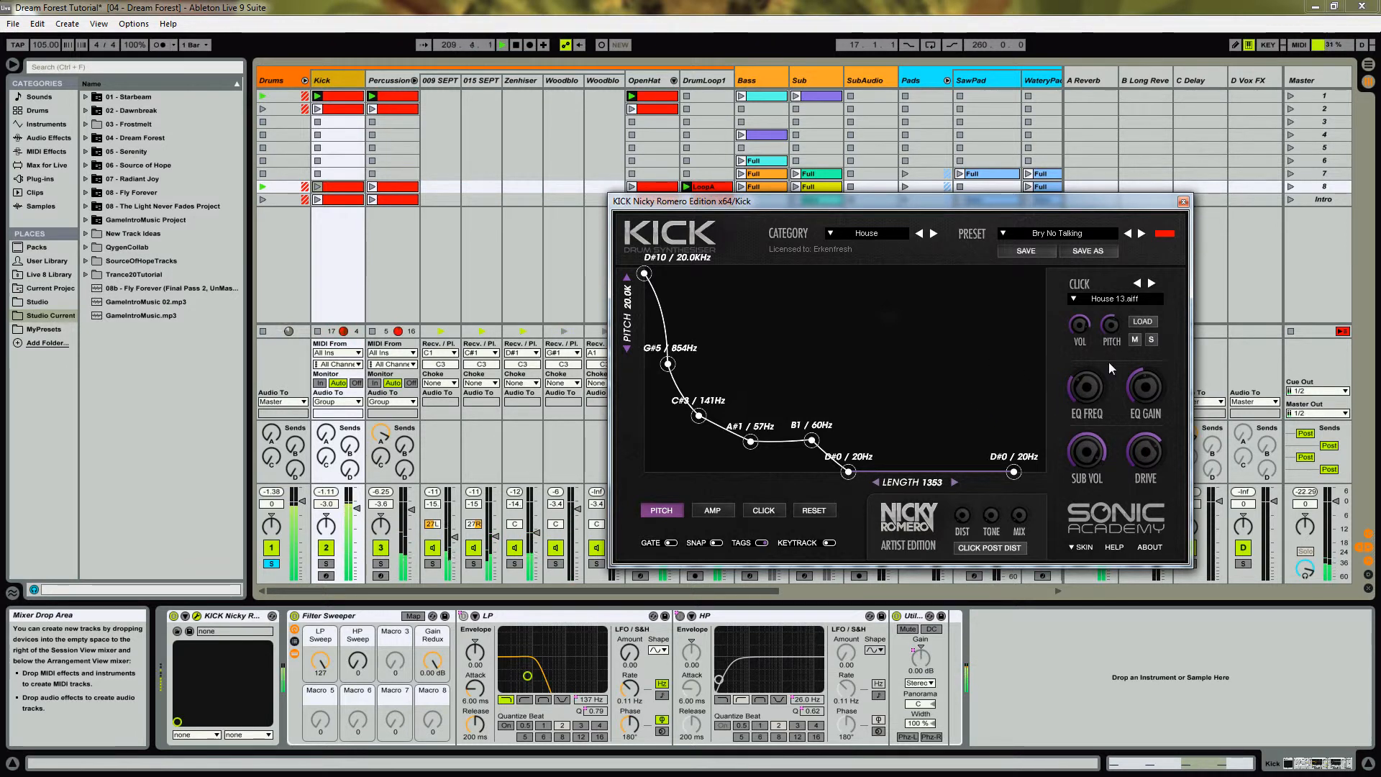
left_click(1151, 341)
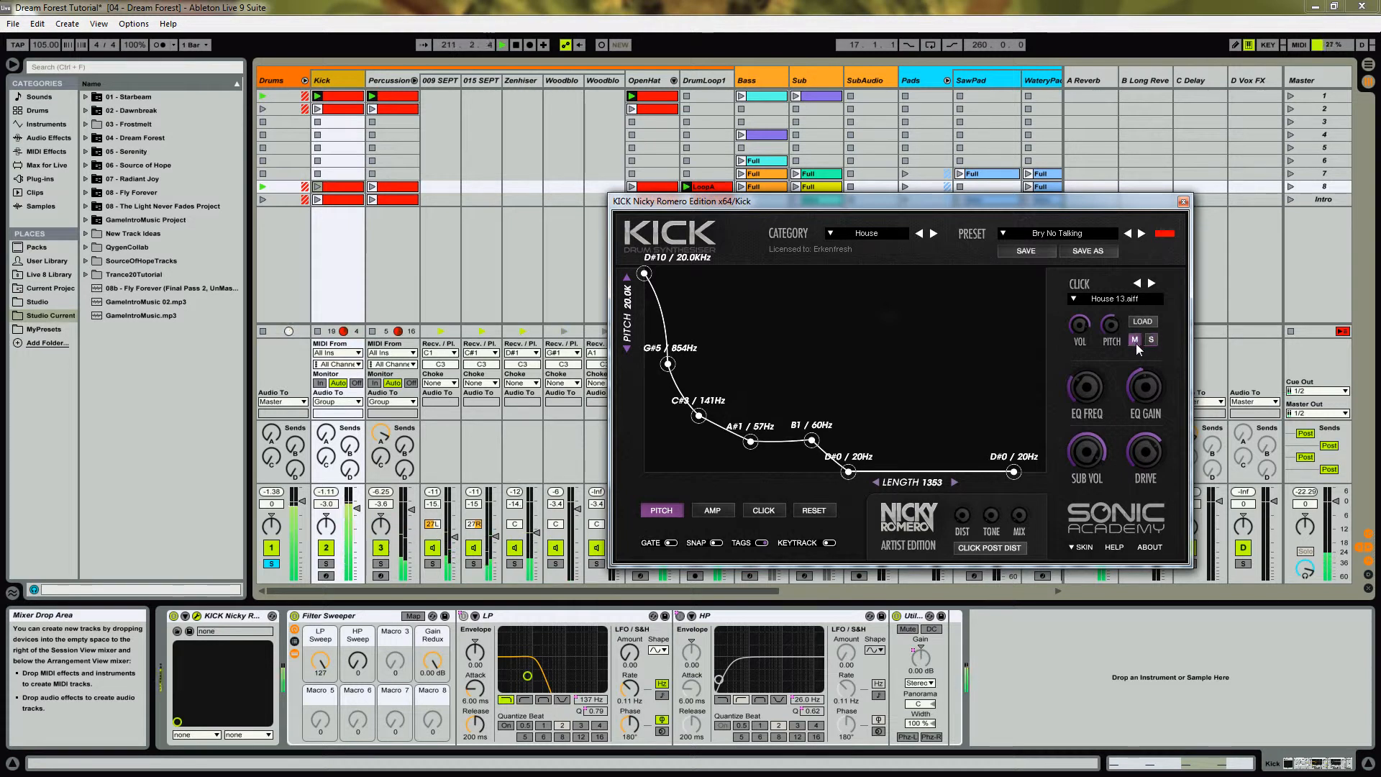
left_click_drag(1146, 204, 999, 200)
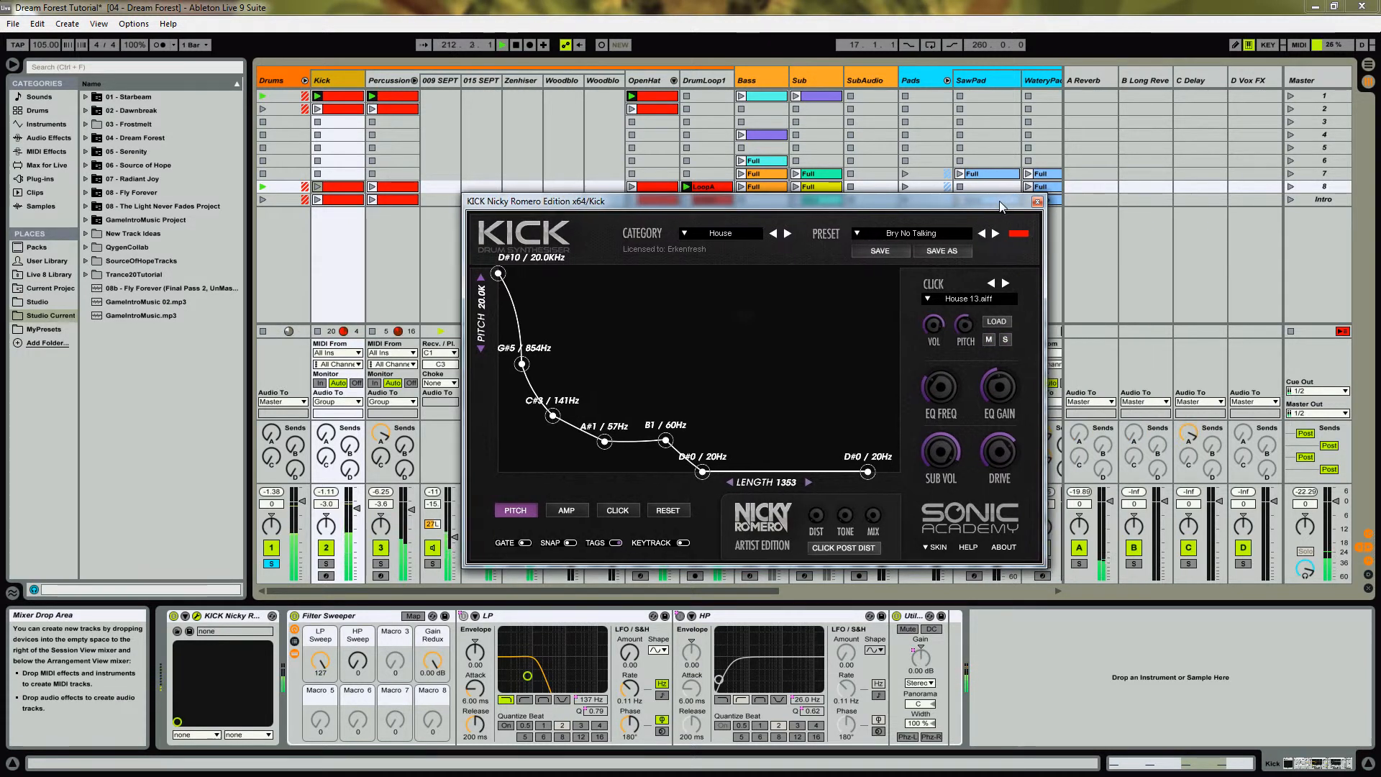
left_click(1037, 202)
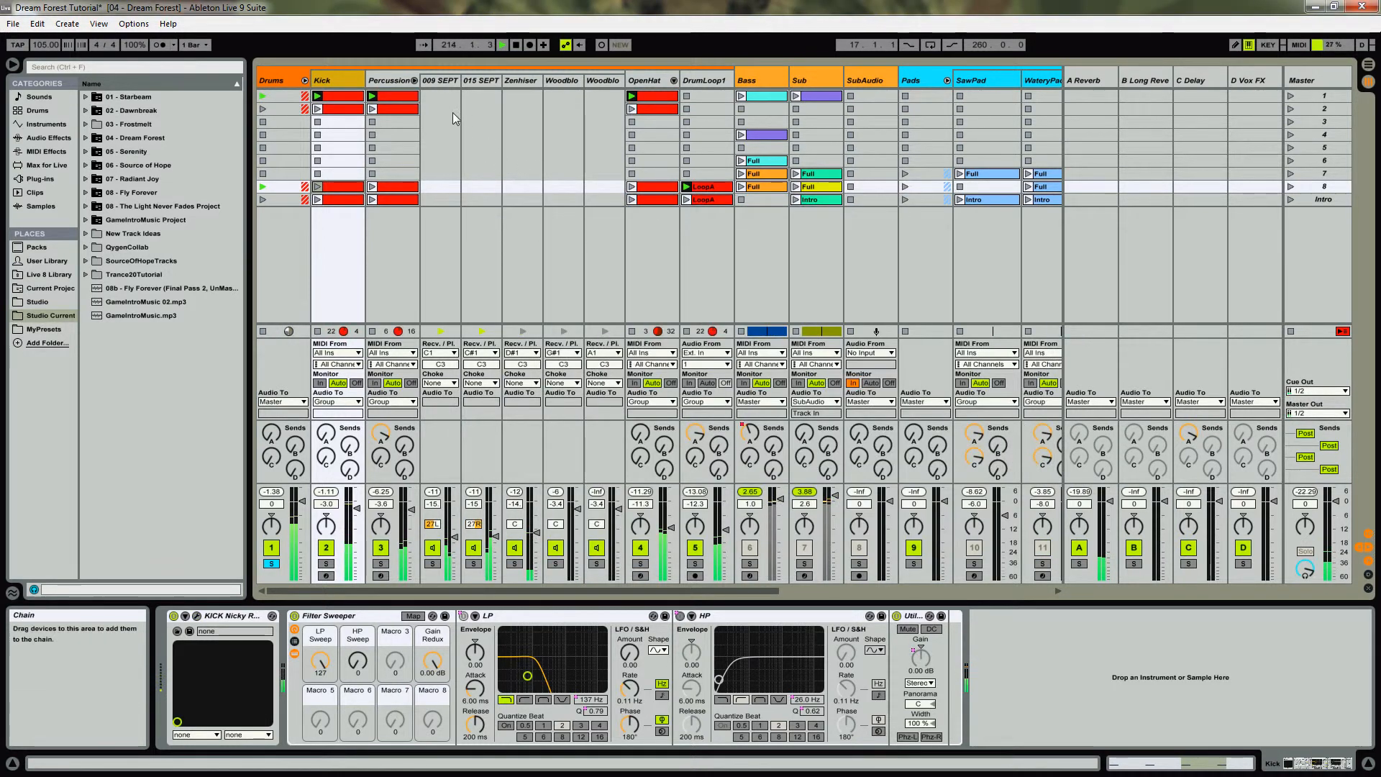
Show the Percussion track's Drum Rack and solo the track to hear its individual sounds
left_click(391, 81)
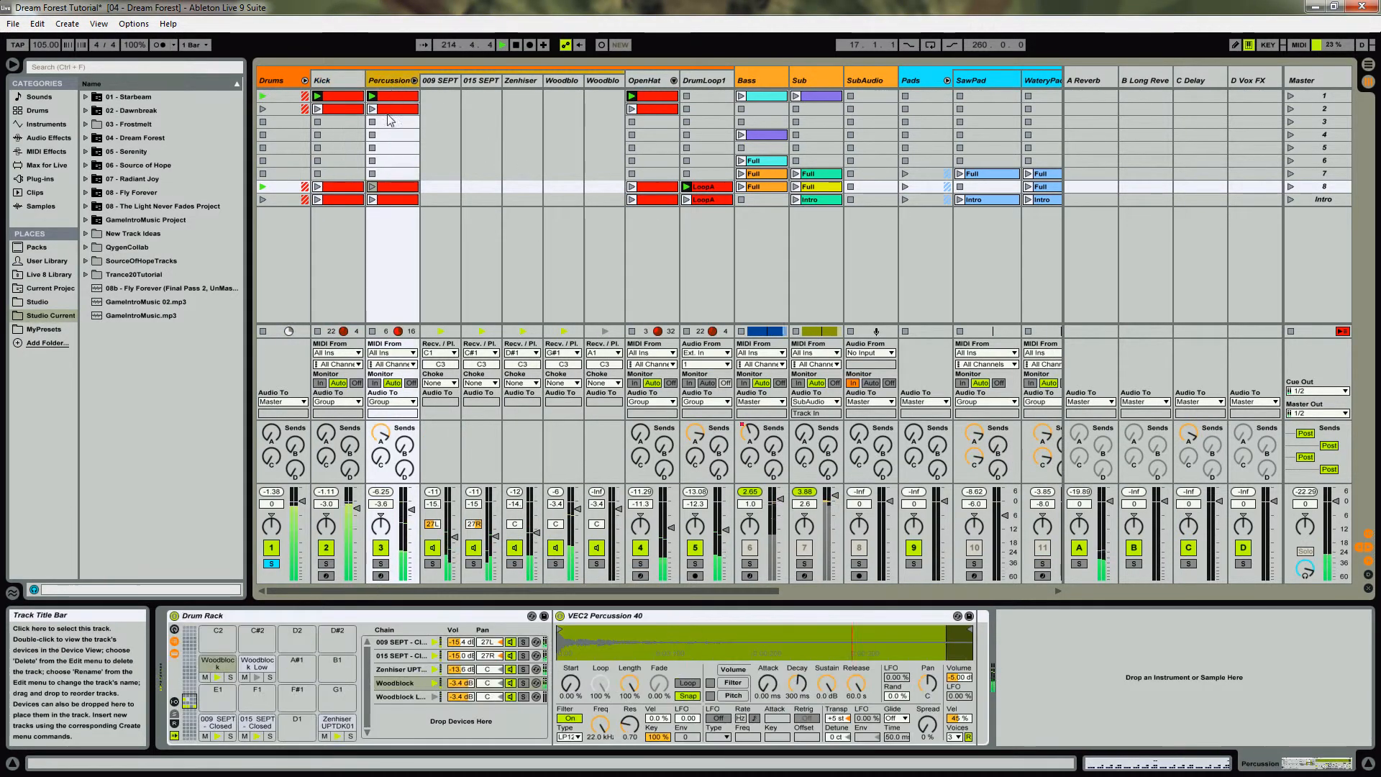
left_click(382, 565)
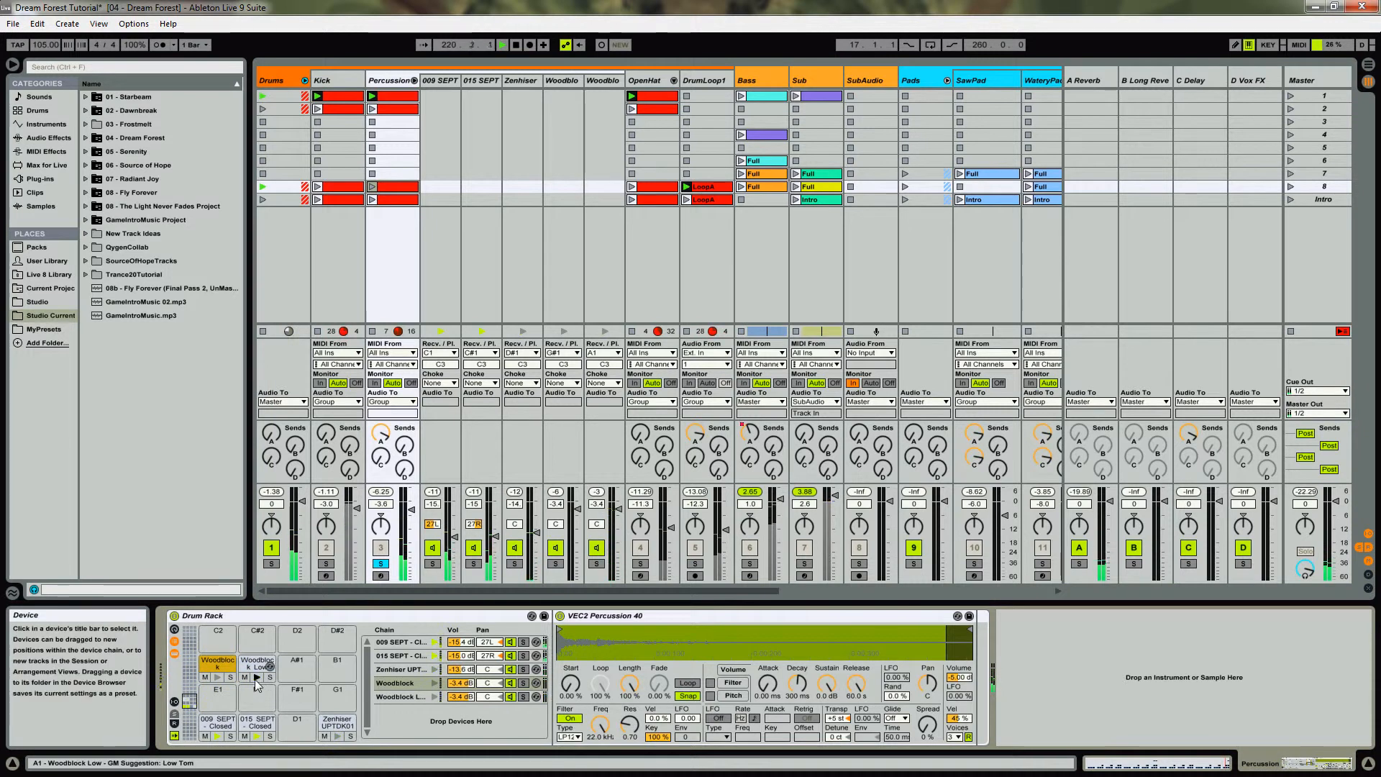
Solo the OpenHat track and examine the full note pattern of its first clip
left_click(656, 82)
left_click(640, 563)
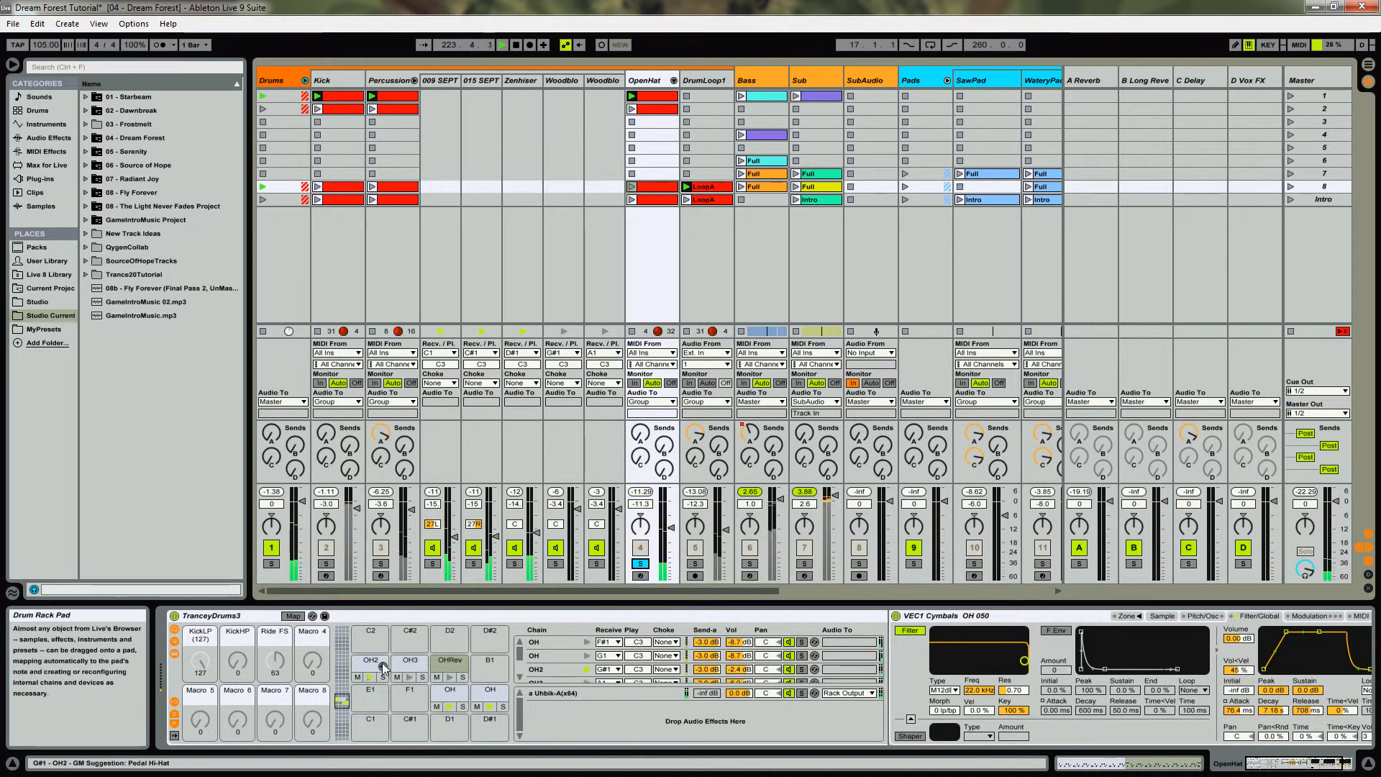
double_click(660, 96)
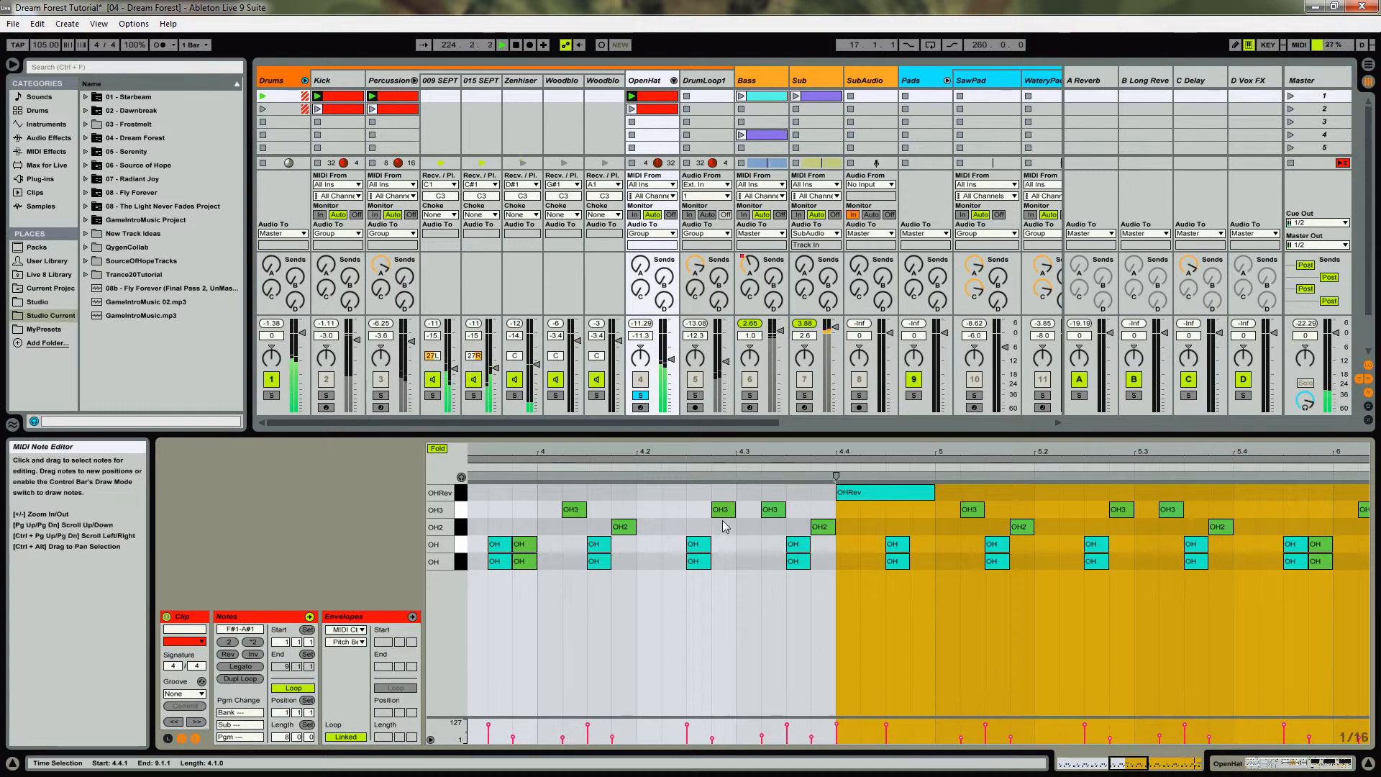
left_click_drag(778, 451, 778, 403)
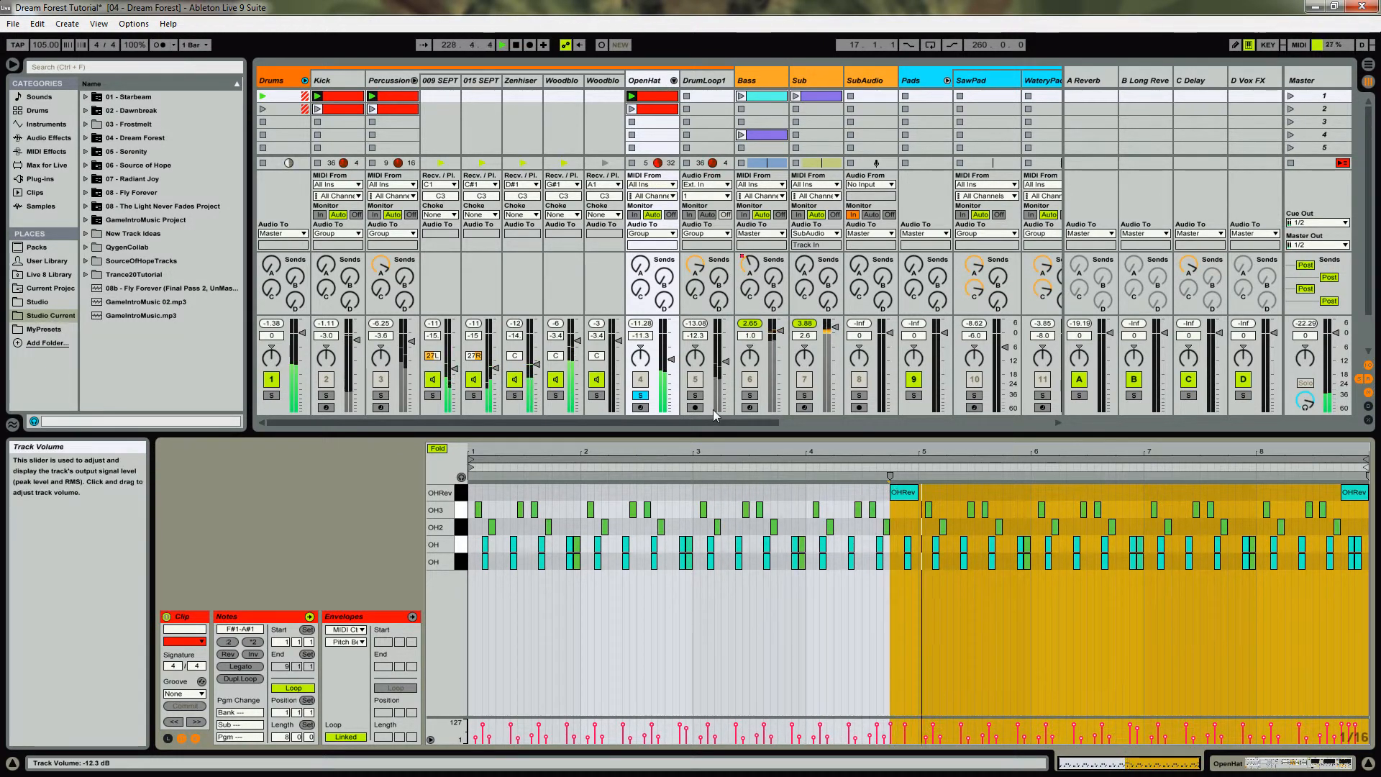
scroll(707, 119, "down", 1)
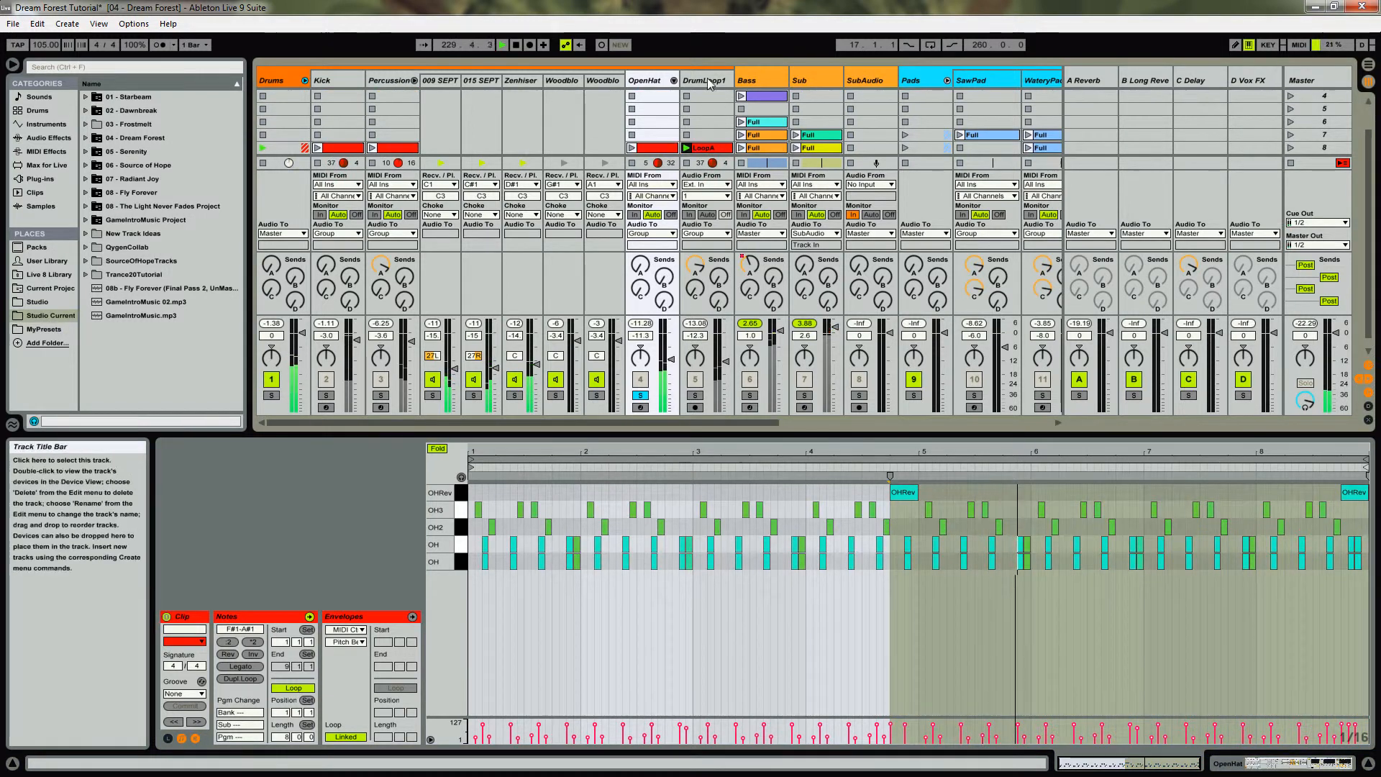
Solo DrumLoop1, examine its LoopA sample clip and show the track's filter devices
left_click(708, 82)
left_click(706, 148)
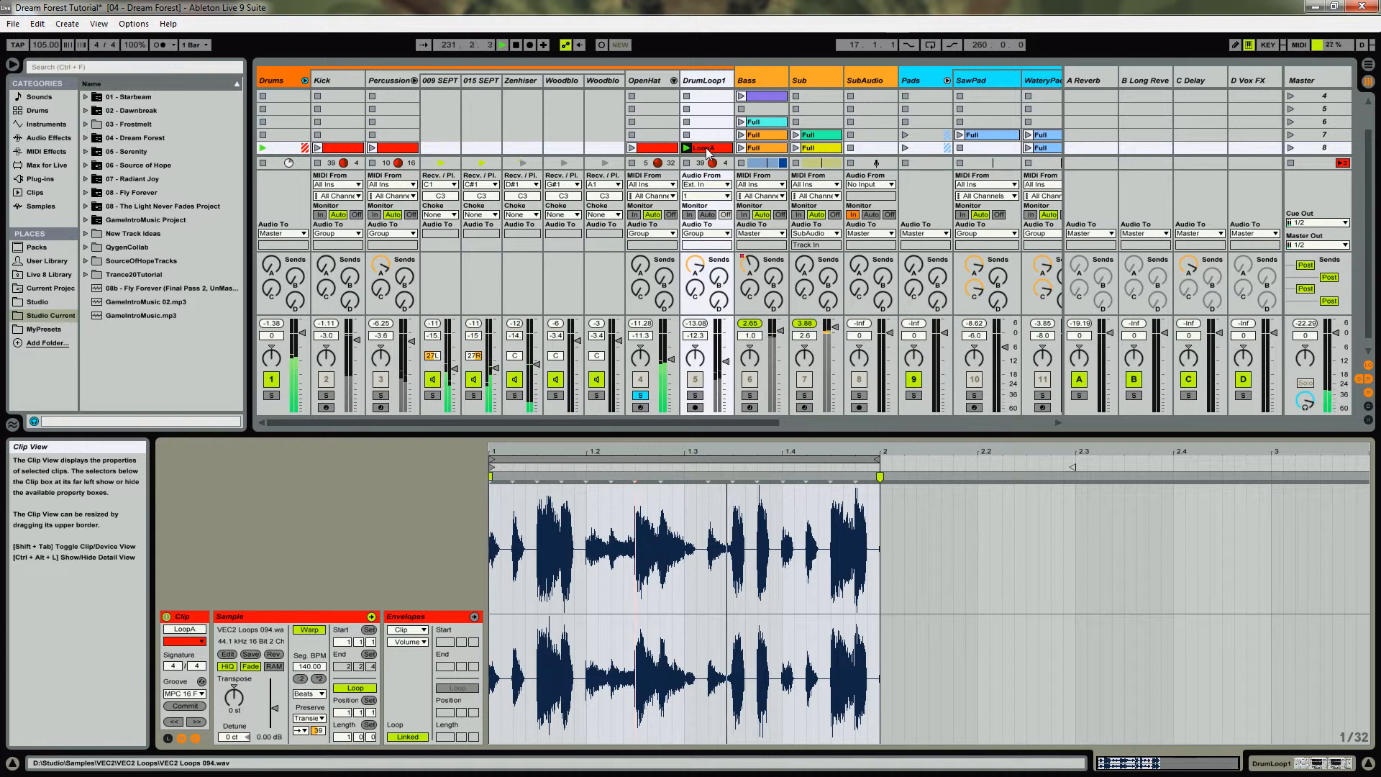
left_click(694, 396)
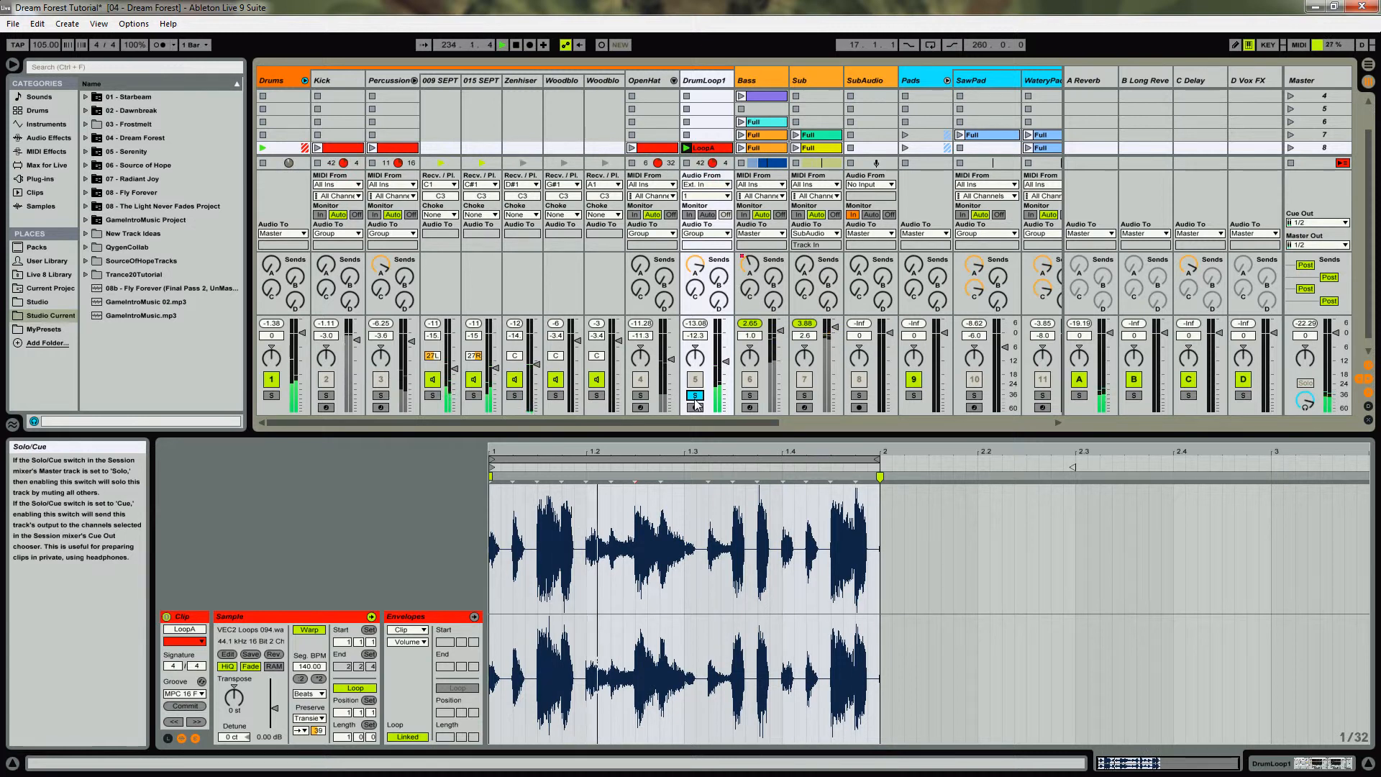
double_click(701, 79)
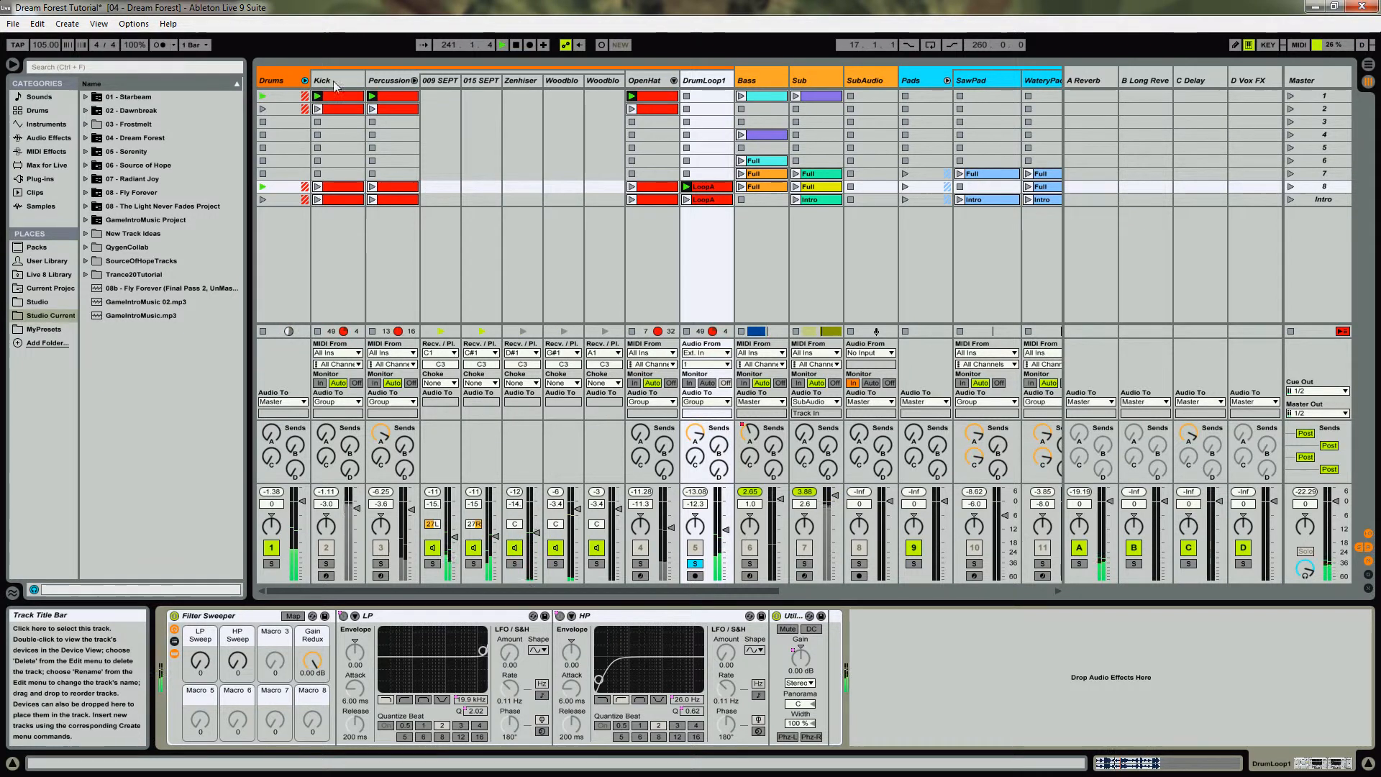
Check Percussion's reverb send, solo the A Reverb return track and inspect its Reverb device
left_click(381, 434)
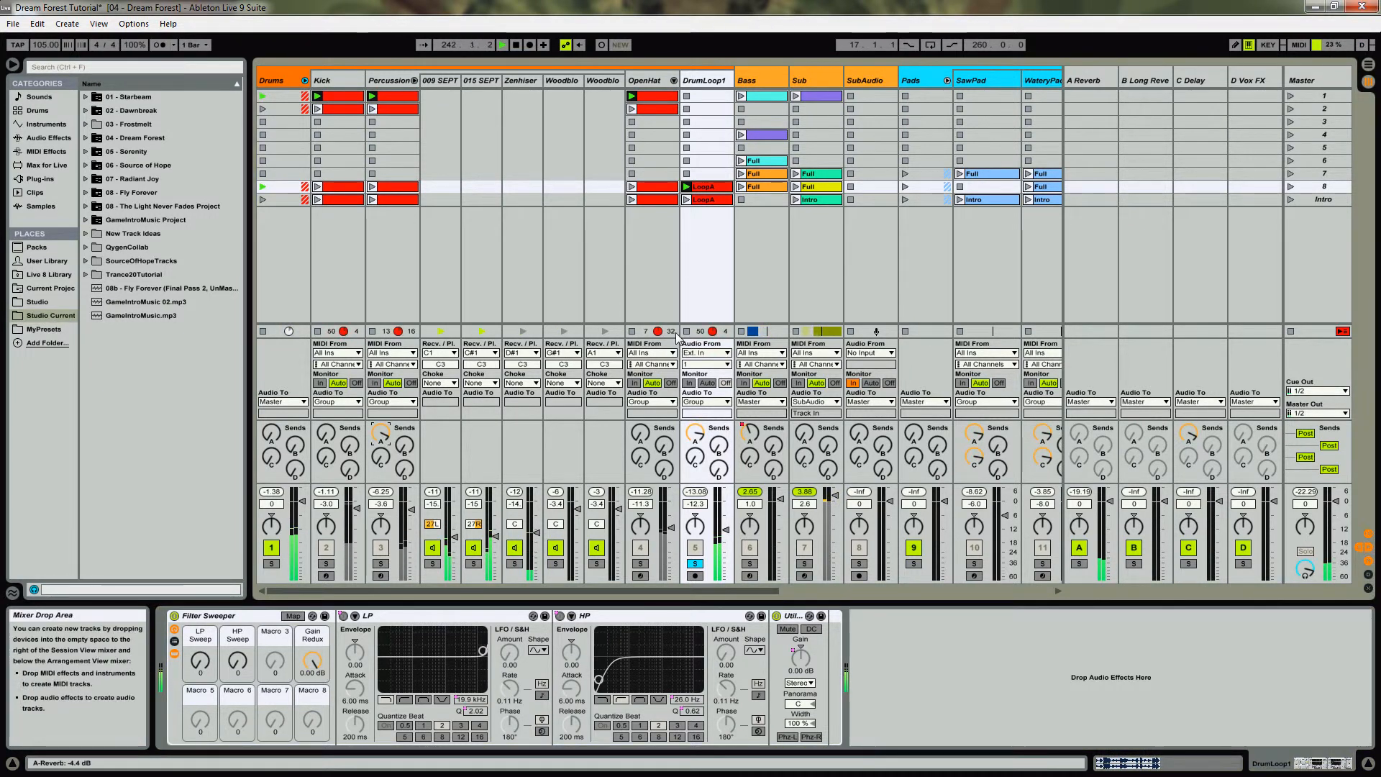
left_click(271, 563)
left_click(1078, 563)
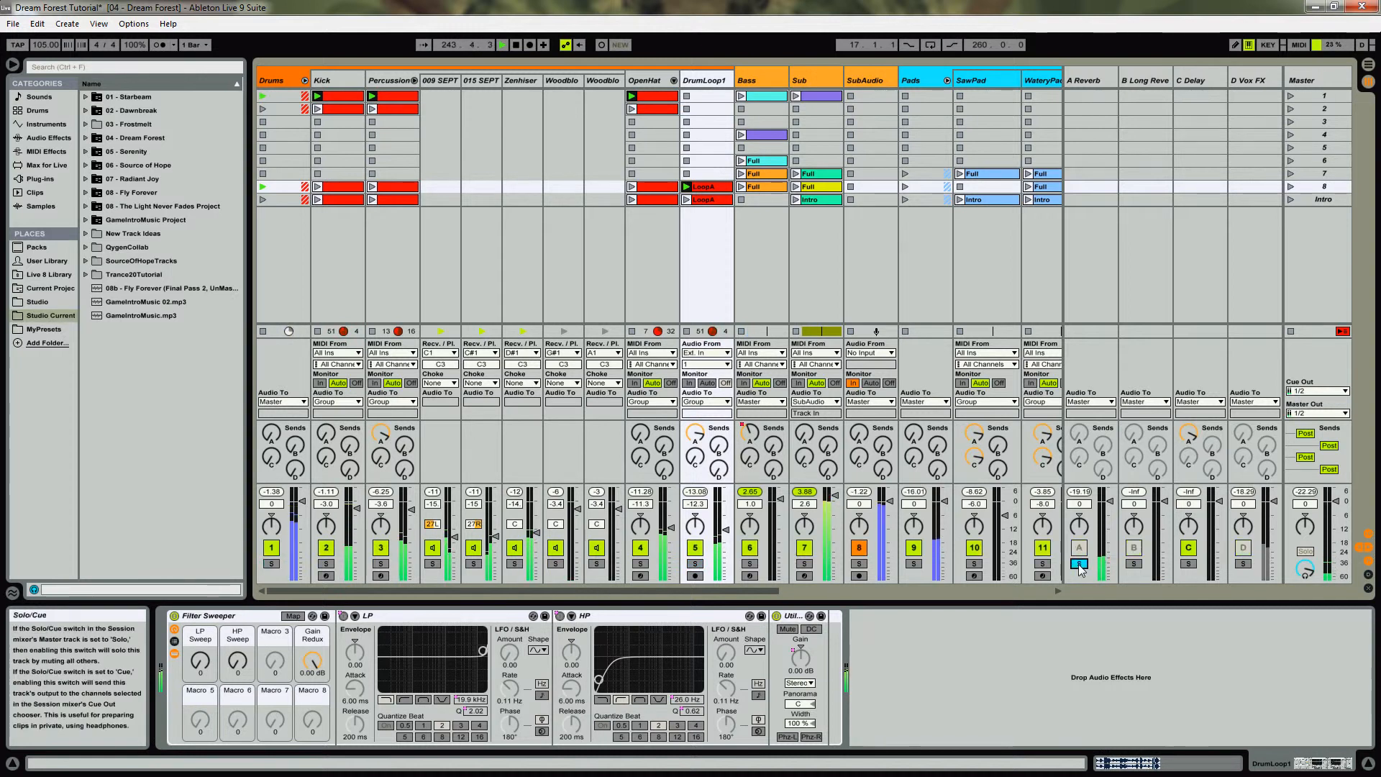
left_click(1102, 79)
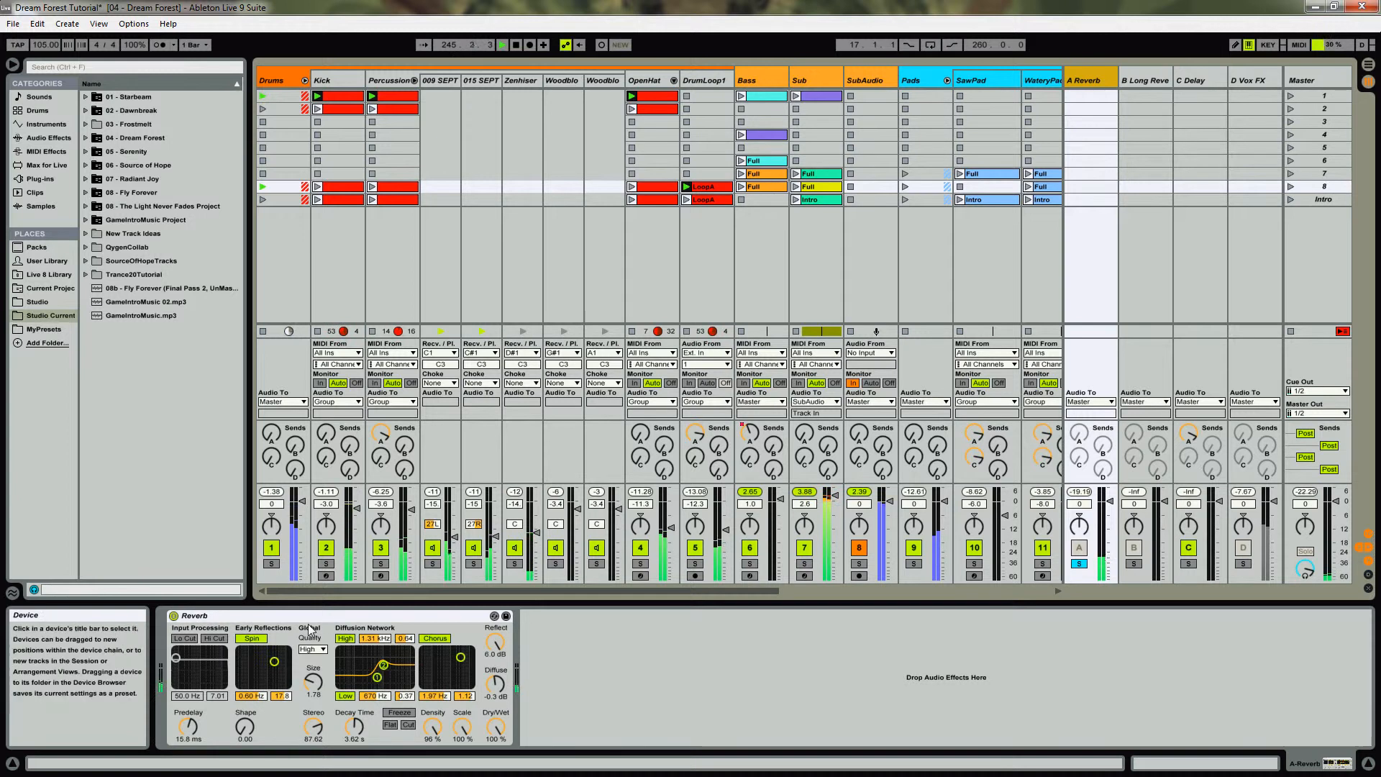
Solo the Drums group and compare its sound with the Drum - full parallel compressor bypassed and enabled
left_click(271, 563)
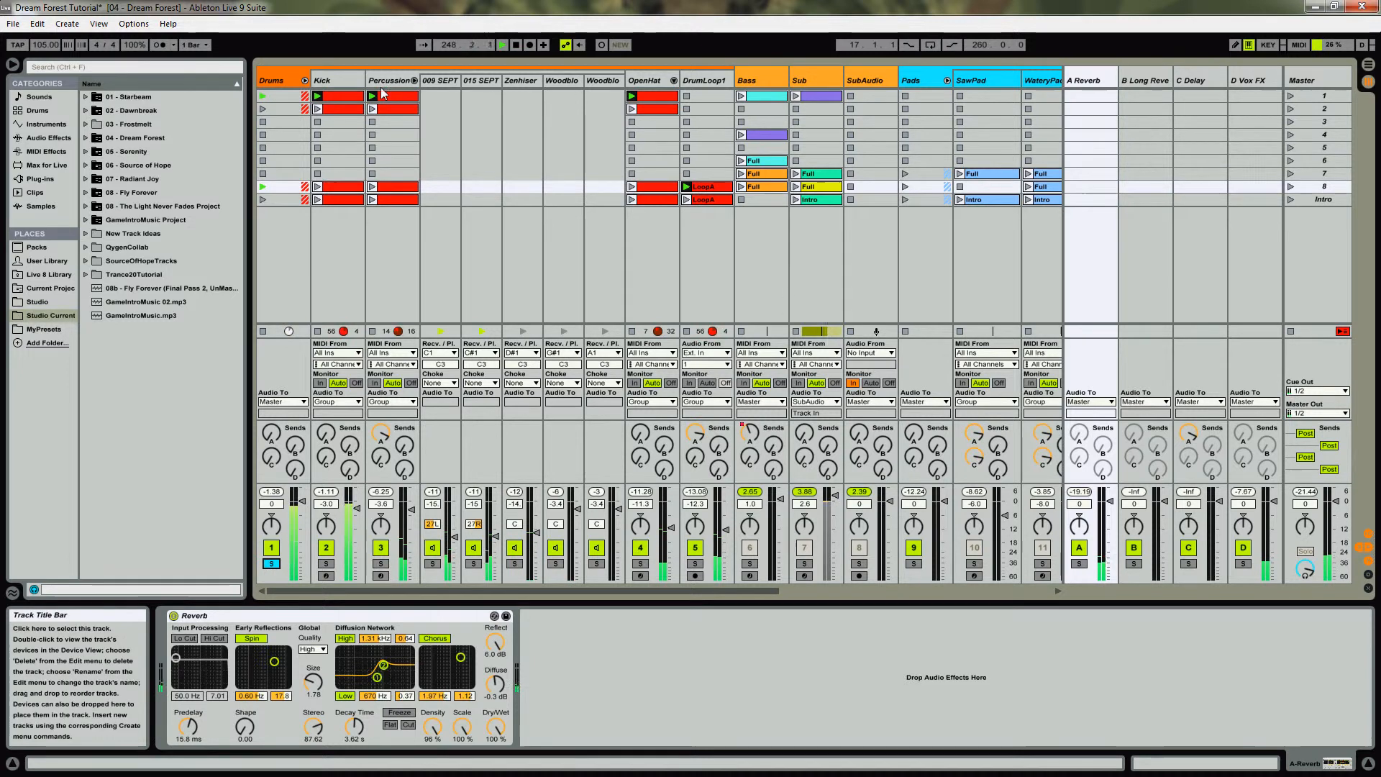
left_click(303, 81)
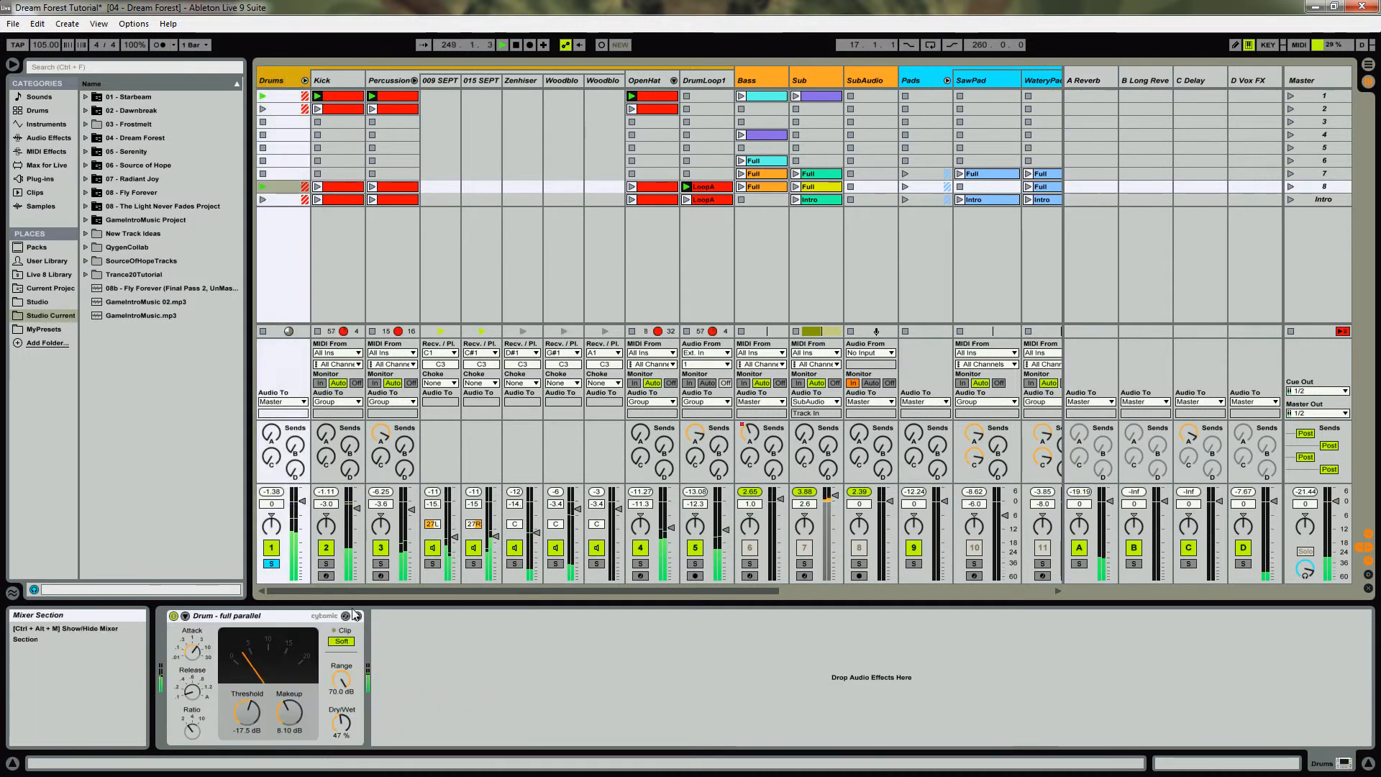
left_click(263, 618)
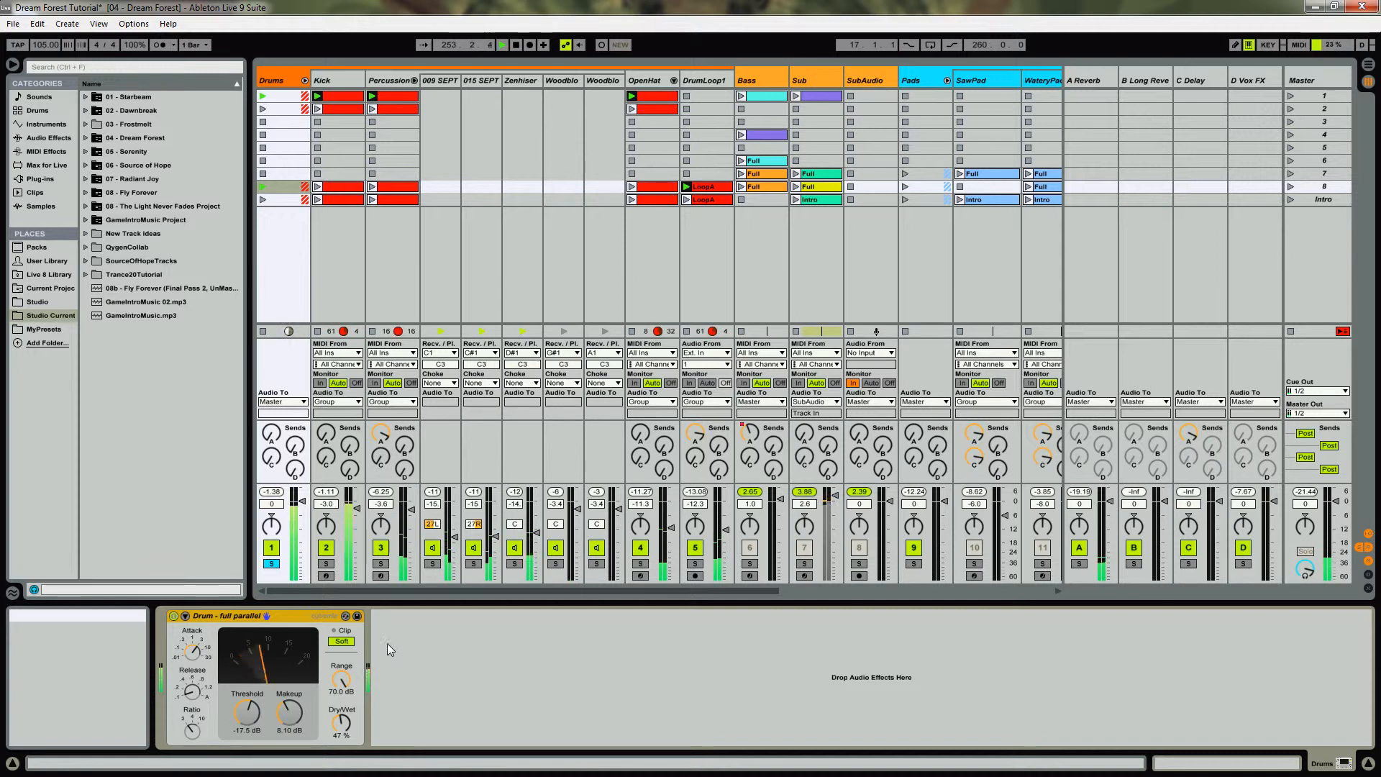
left_click(174, 617)
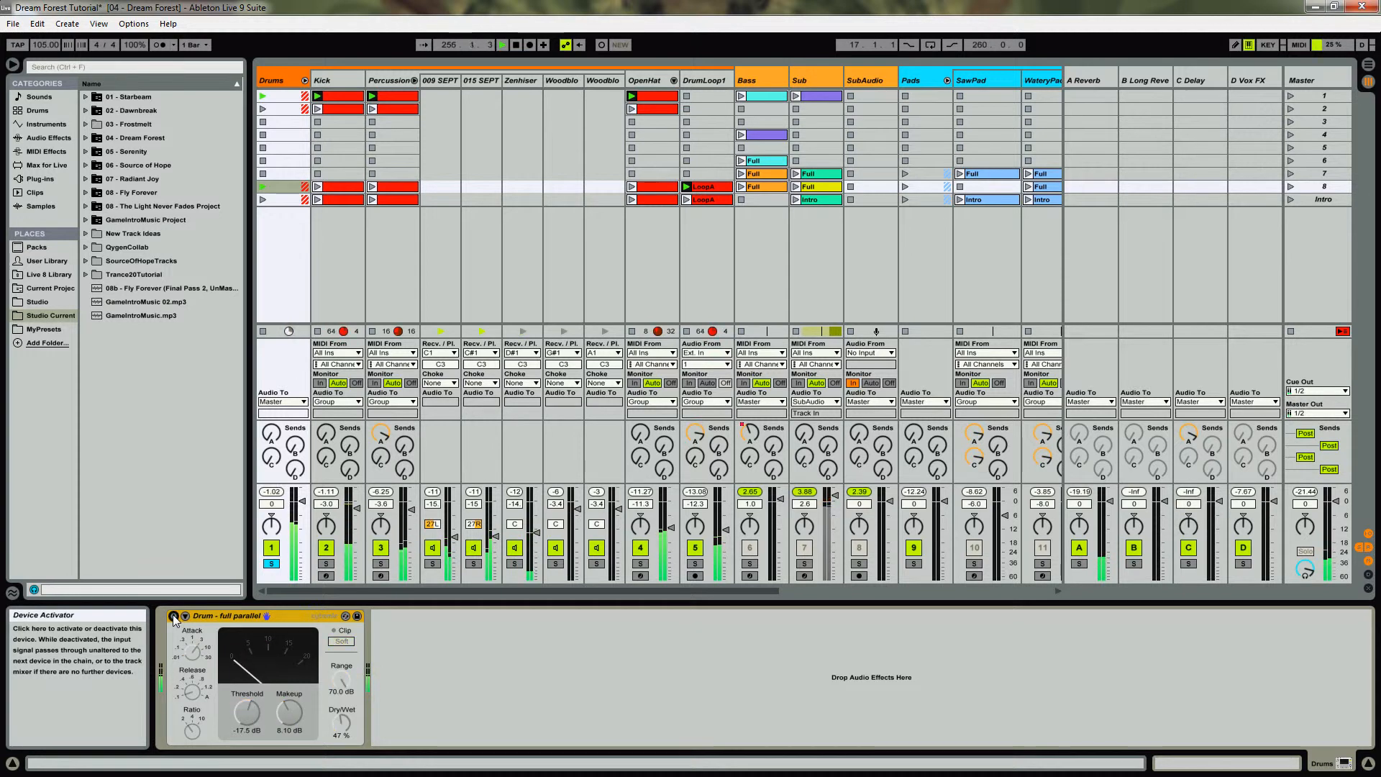
left_click(173, 616)
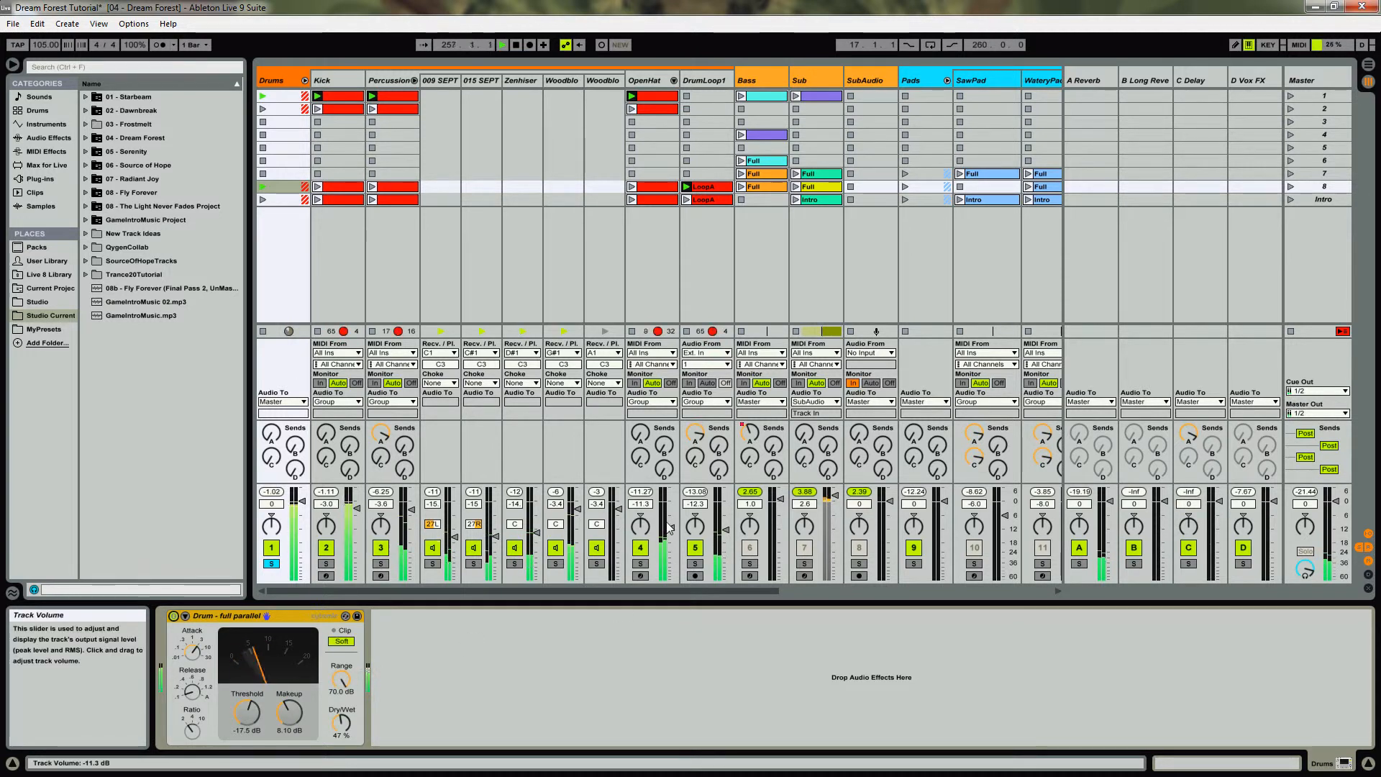
Fold the Drums group, solo the Bass track and start its first clip
left_click(305, 80)
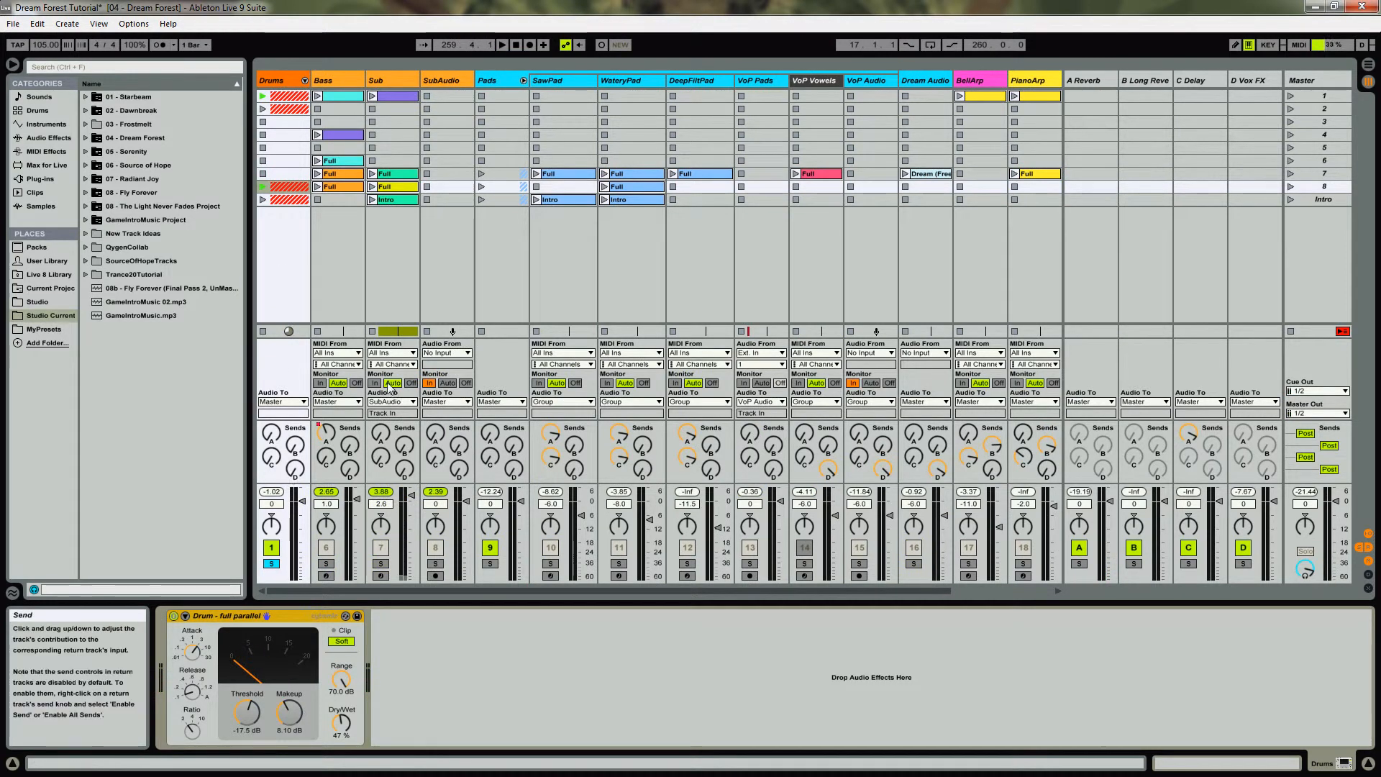
left_click(335, 79)
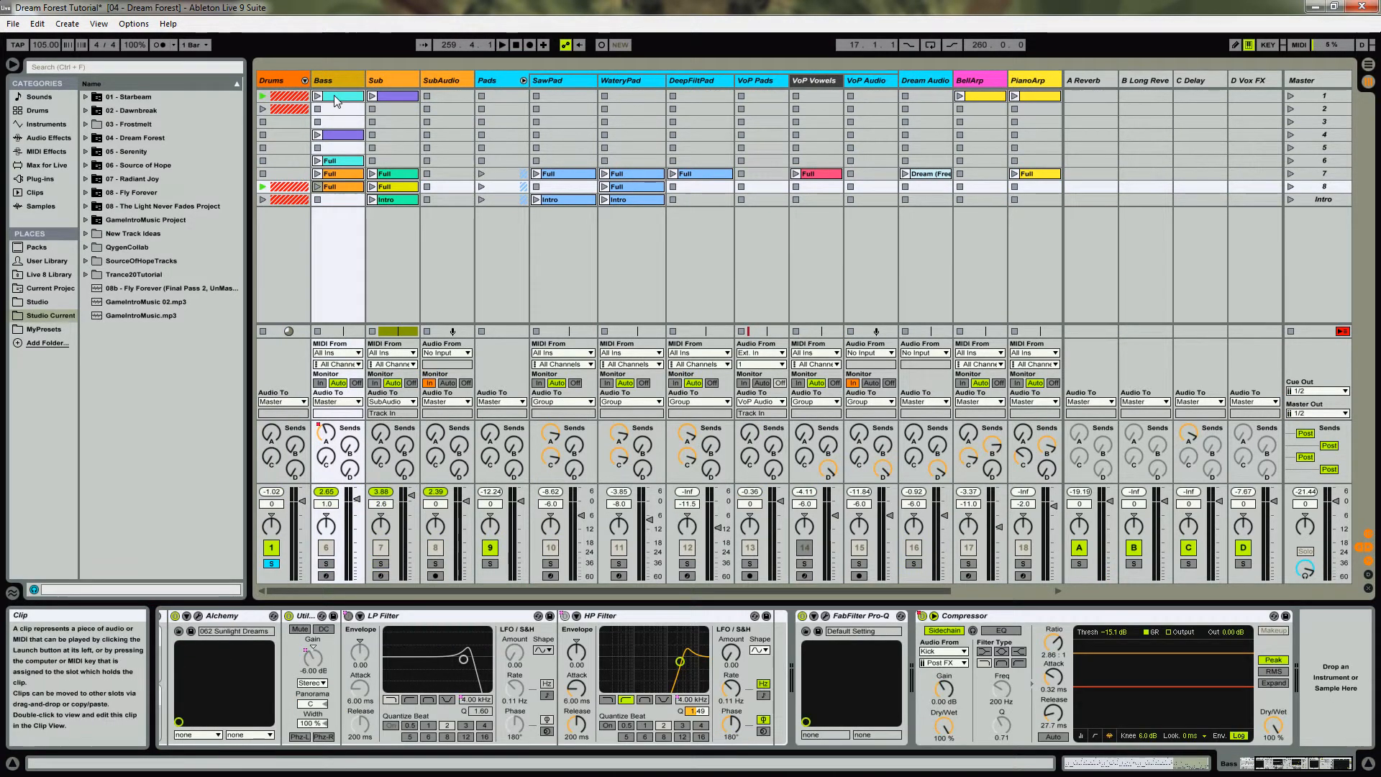
left_click(326, 564)
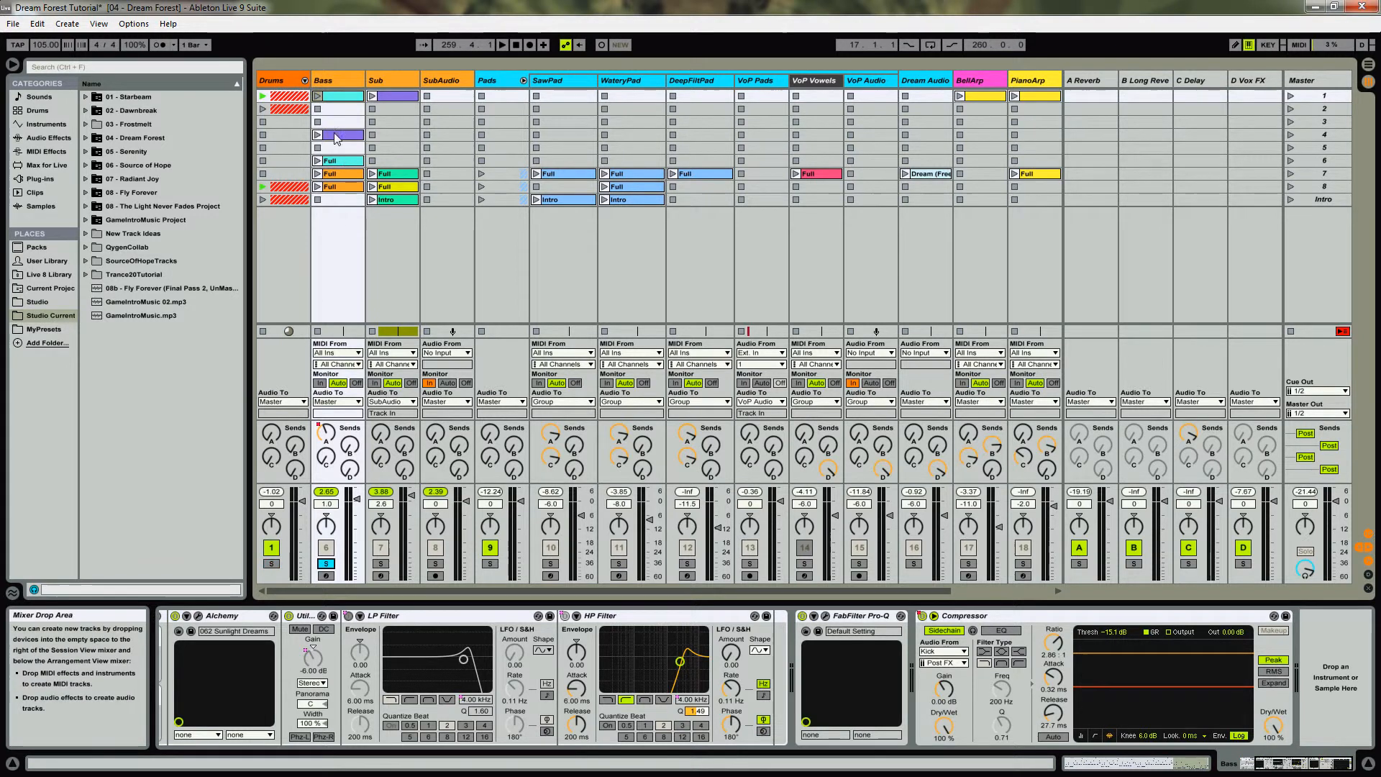
left_click(317, 96)
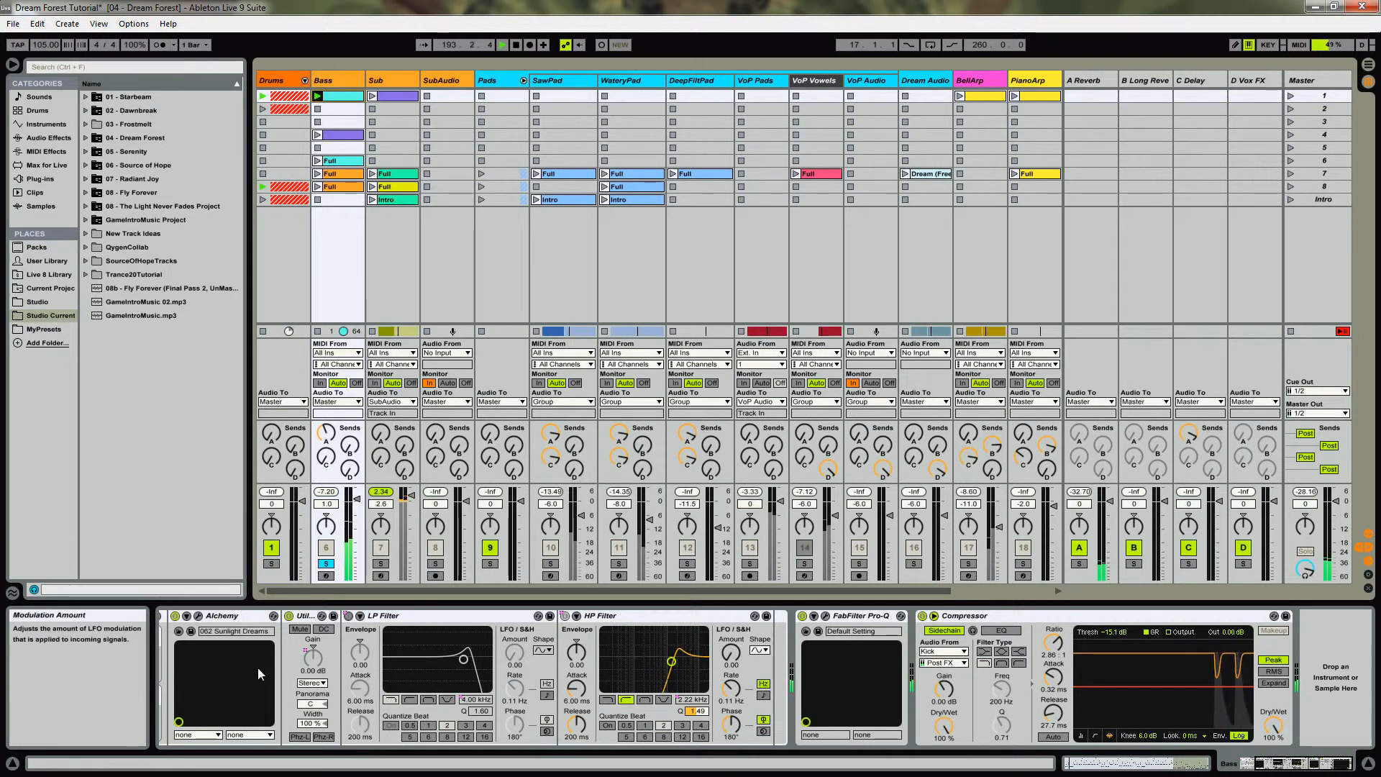
Set the Subby Bass rack's HP Freq macro to 200 Hz and show the Alchemy synth's advanced settings
left_click(728, 752)
left_click_drag(200, 720, 197, 776)
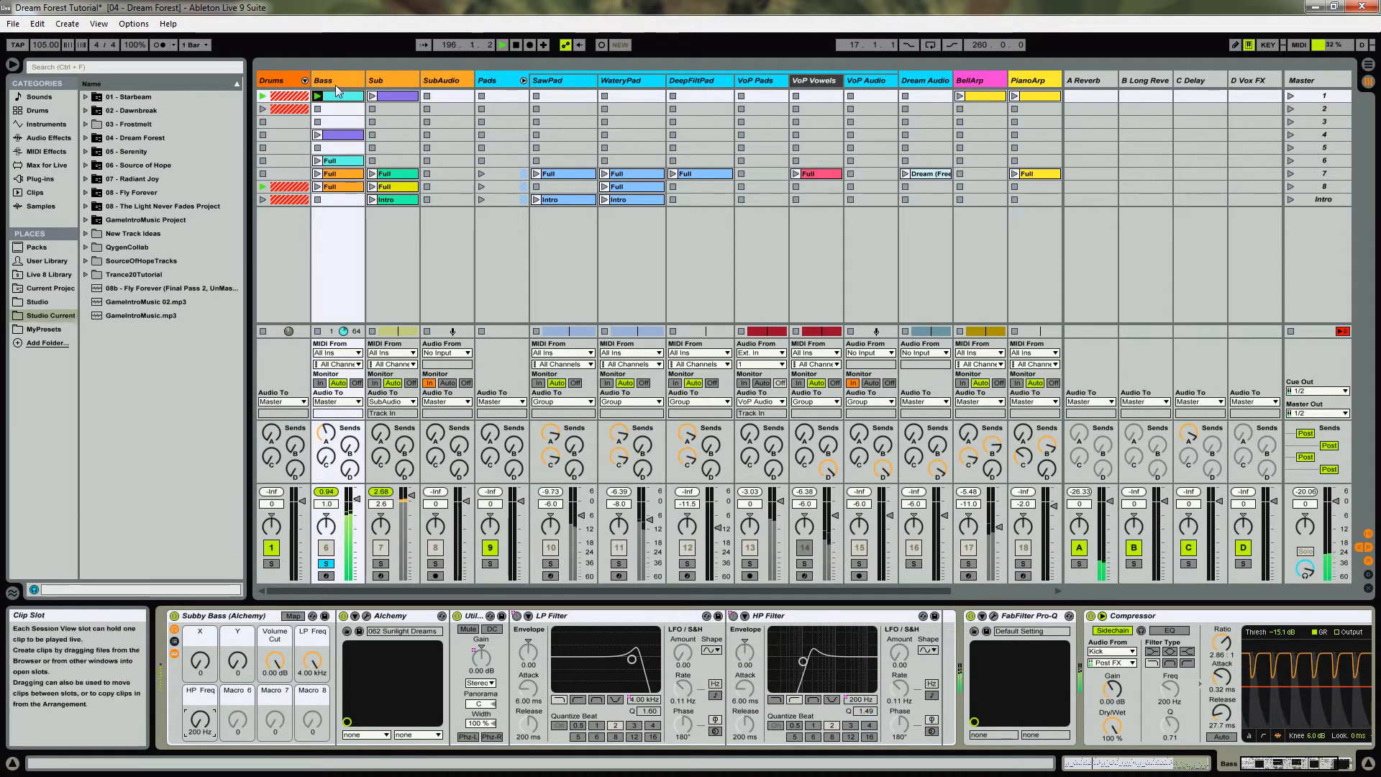
left_click(367, 616)
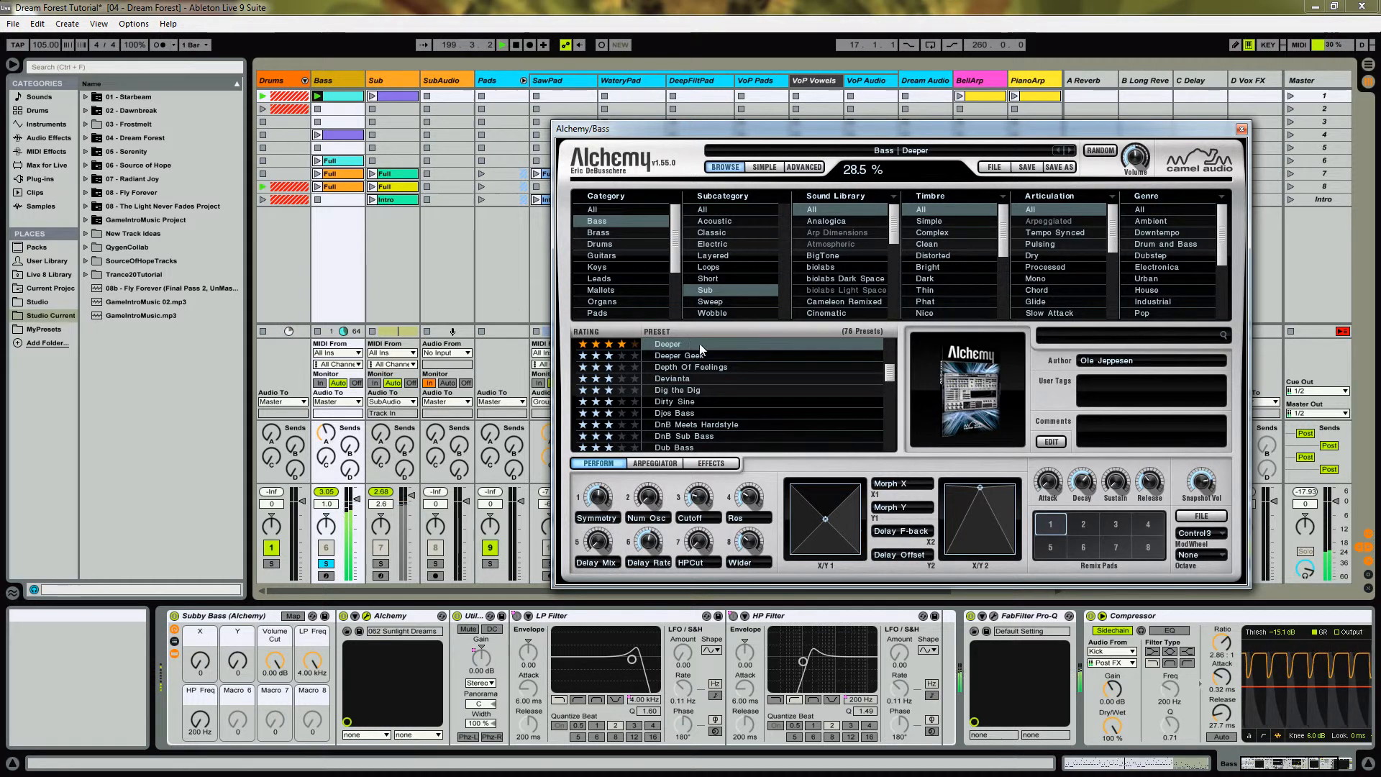
left_click(802, 167)
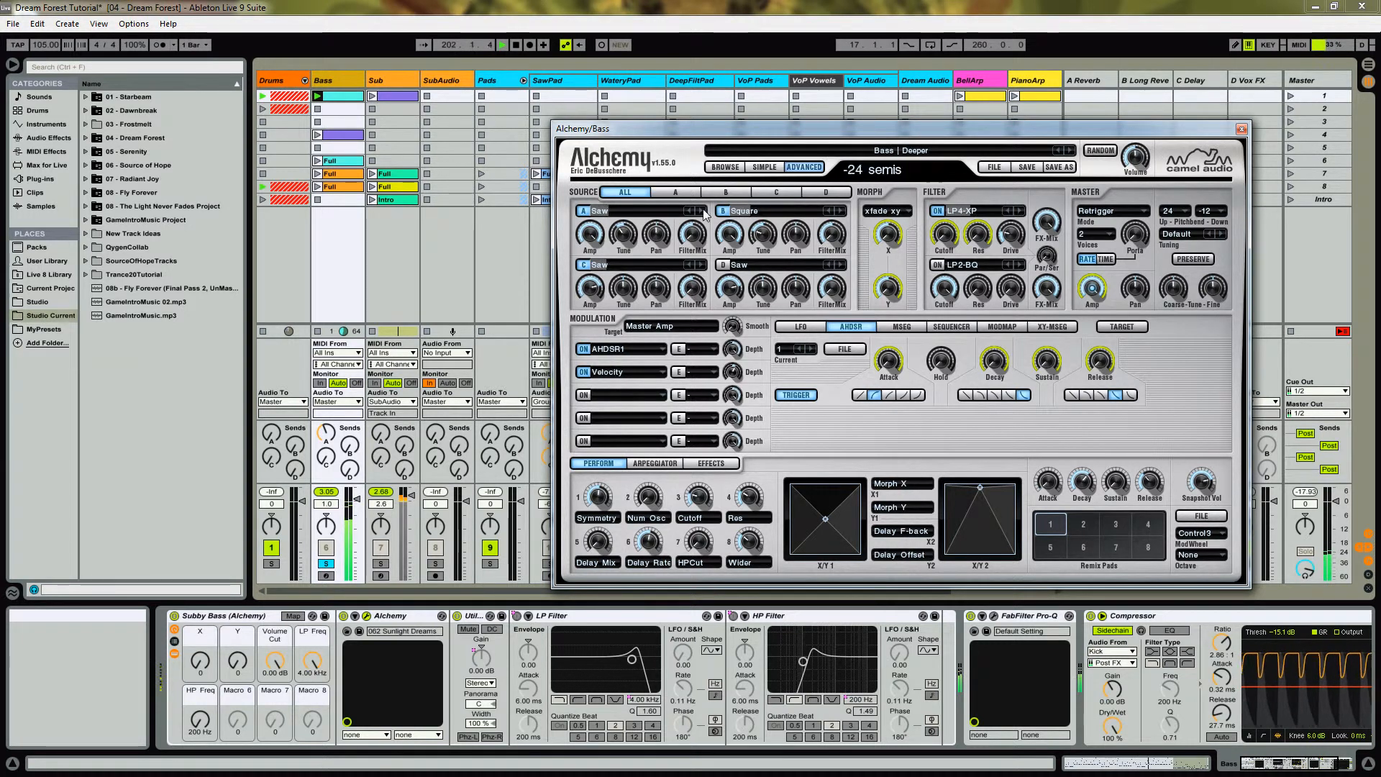
Look through Alchemy's individual oscillator sources A, B and C, return to the view of all sources and close the synth window
left_click(675, 192)
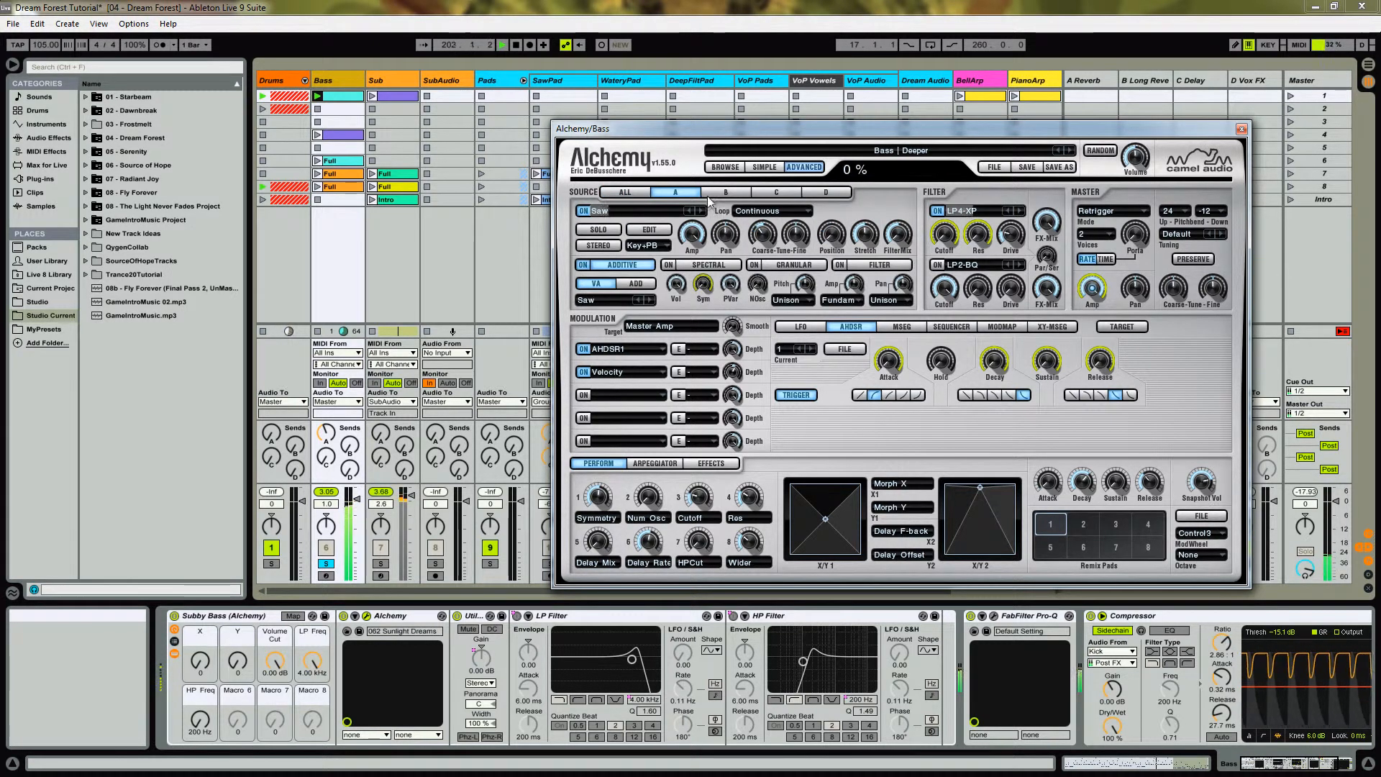
left_click(714, 192)
left_click(771, 193)
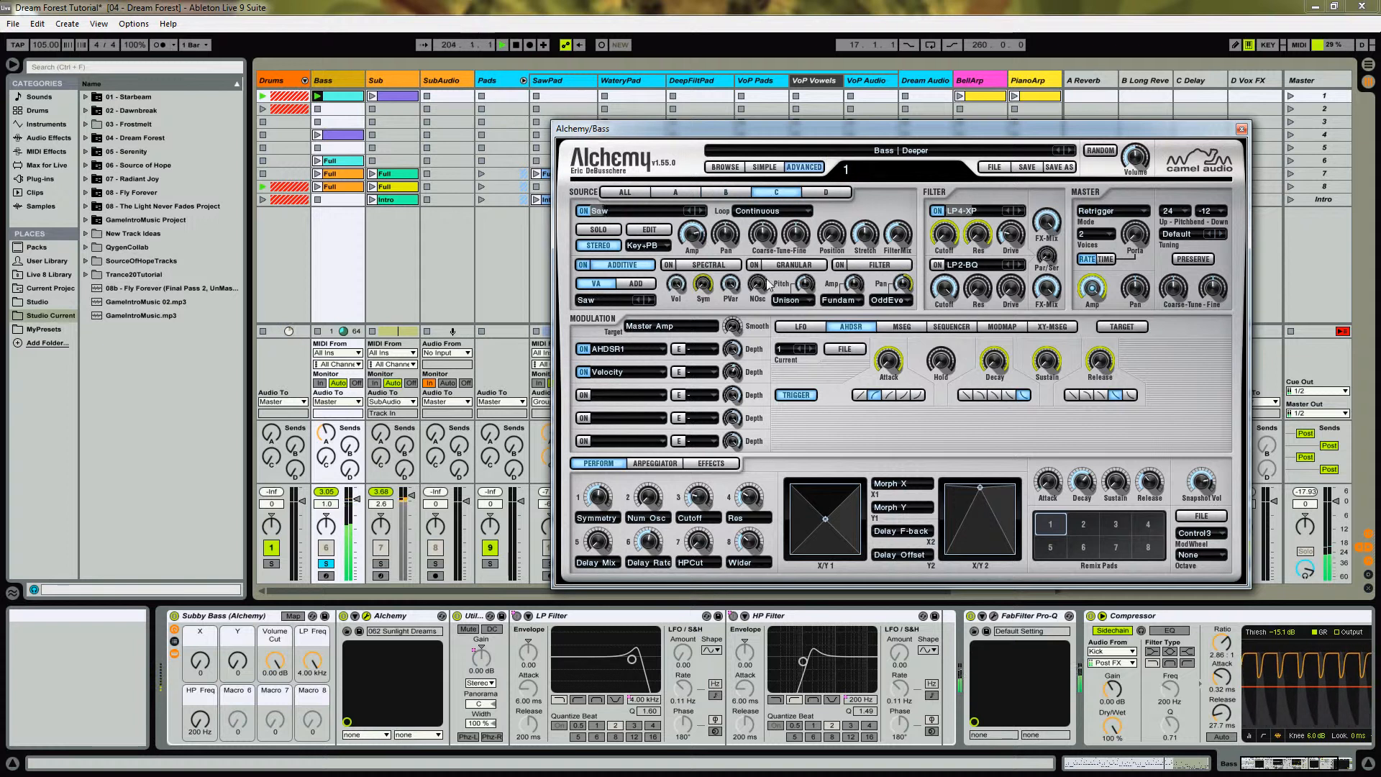
left_click(626, 193)
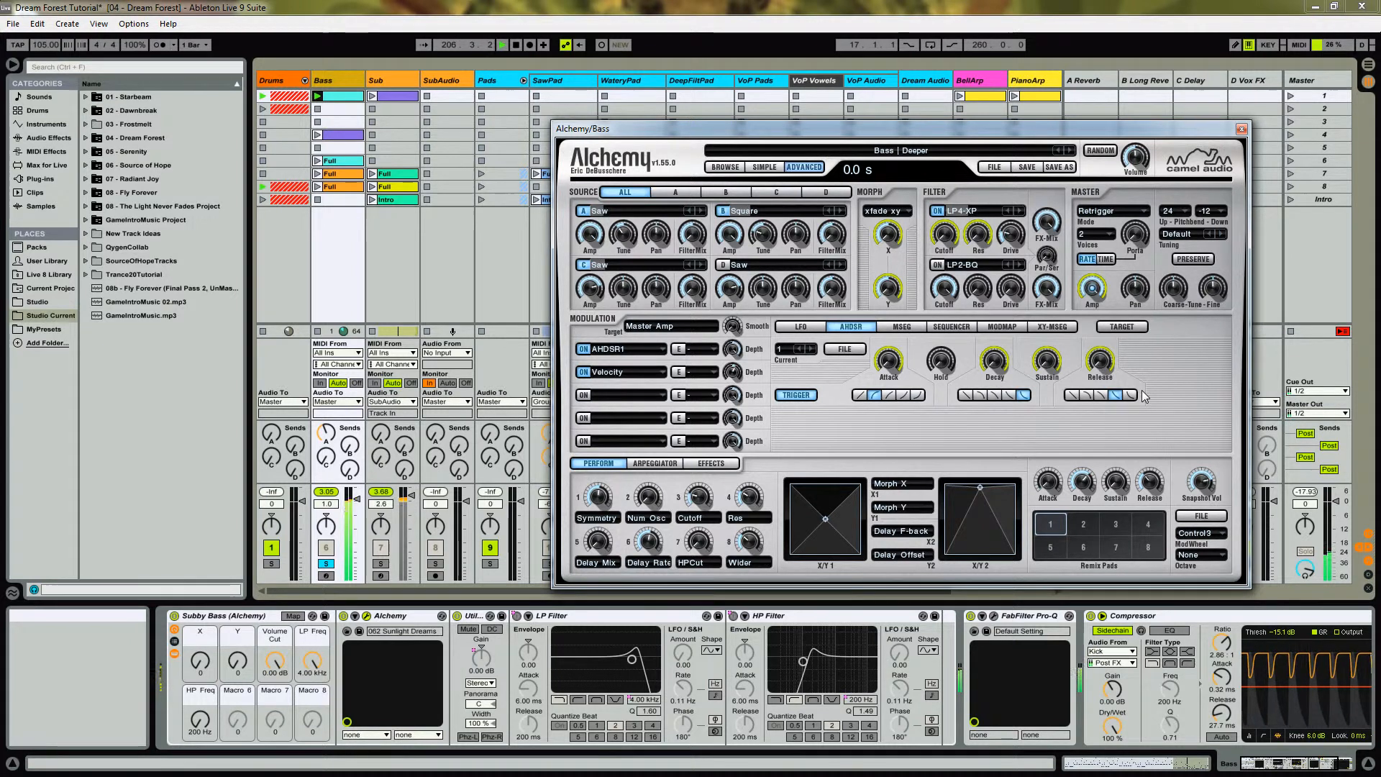
left_click(1241, 129)
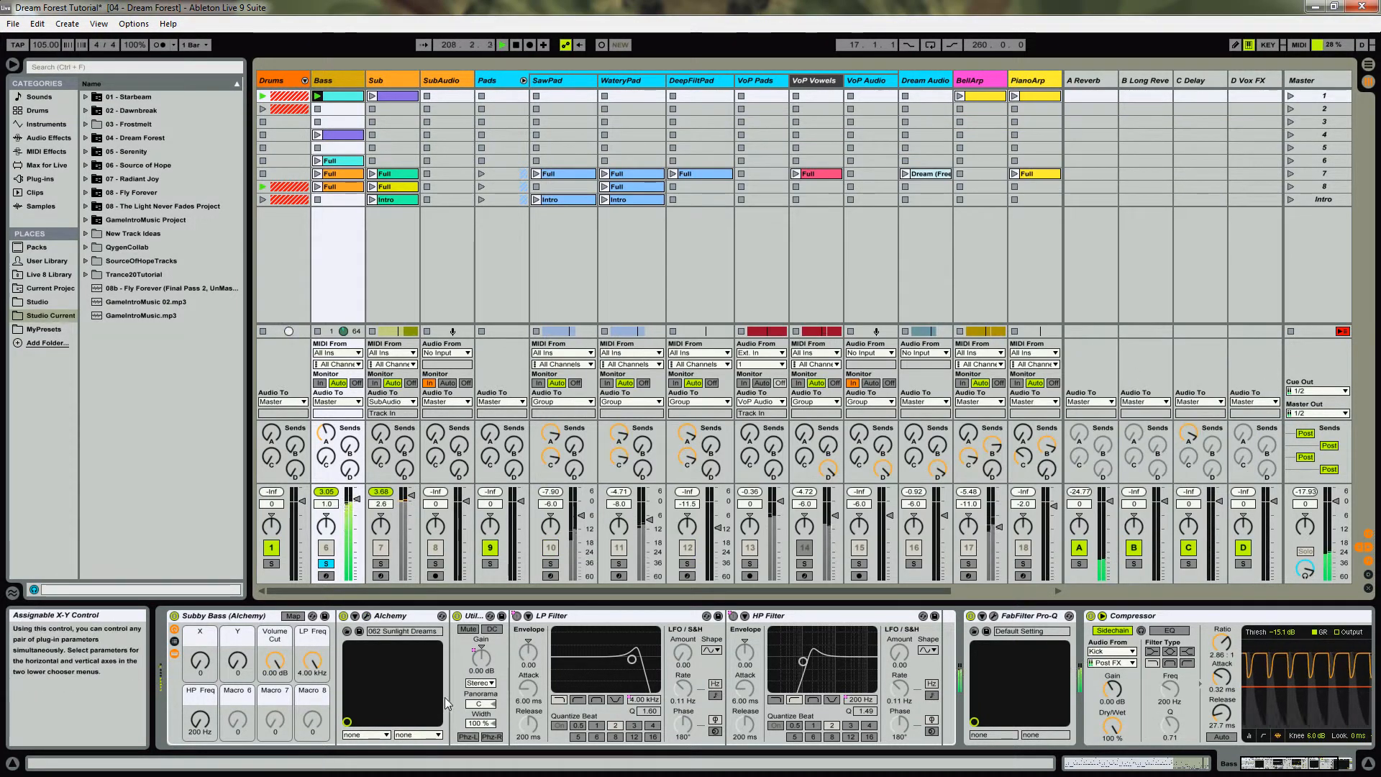
Inspect the FabFilter Pro-Q curve and the Compressor at the end of the Bass device chain
left_click(1320, 768)
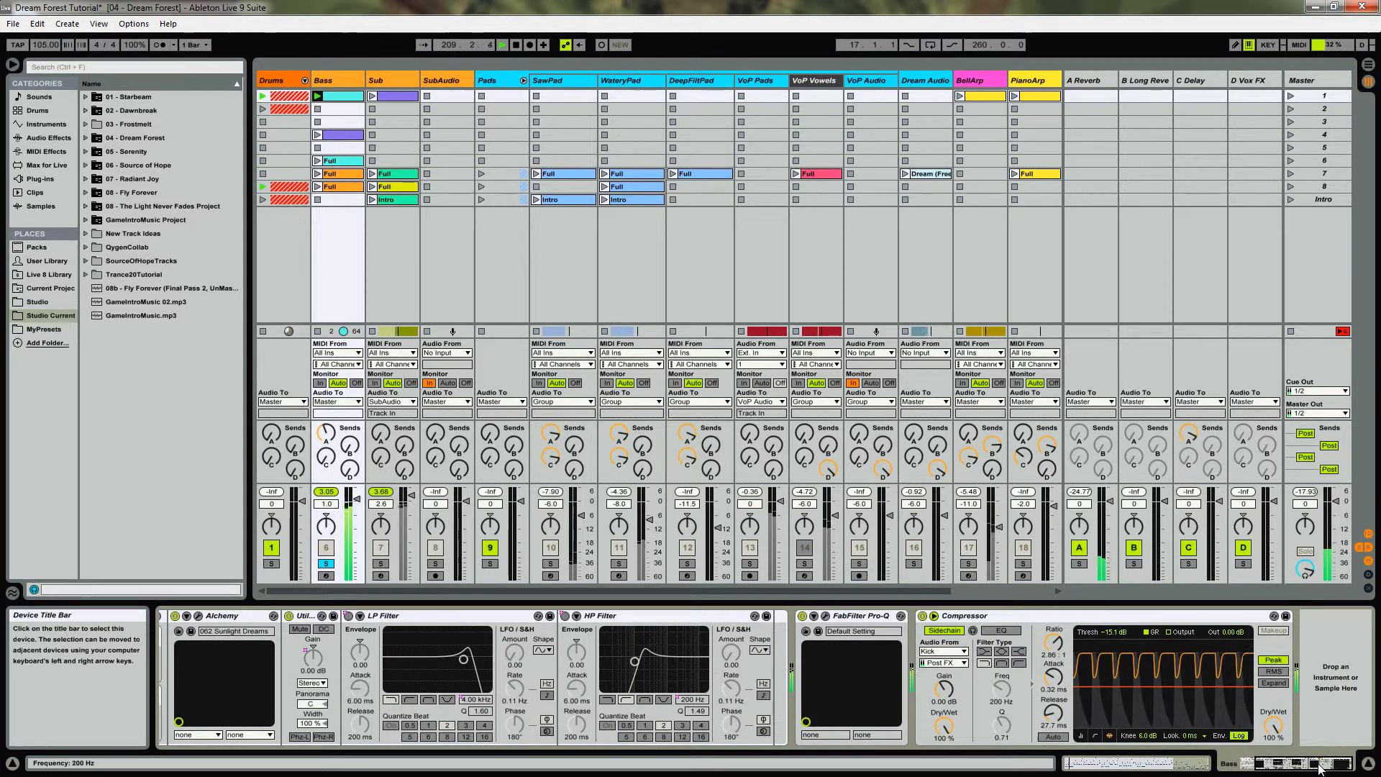
left_click(825, 616)
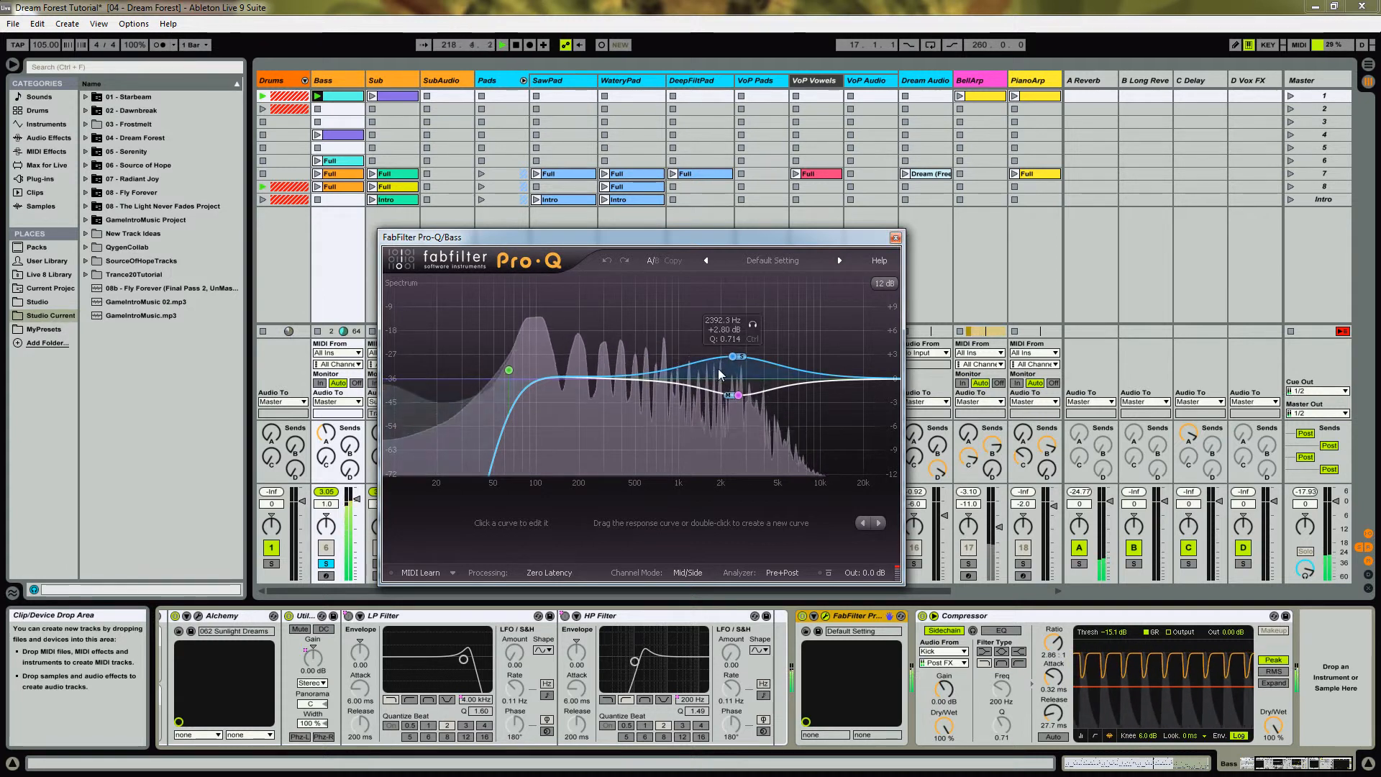
left_click(896, 238)
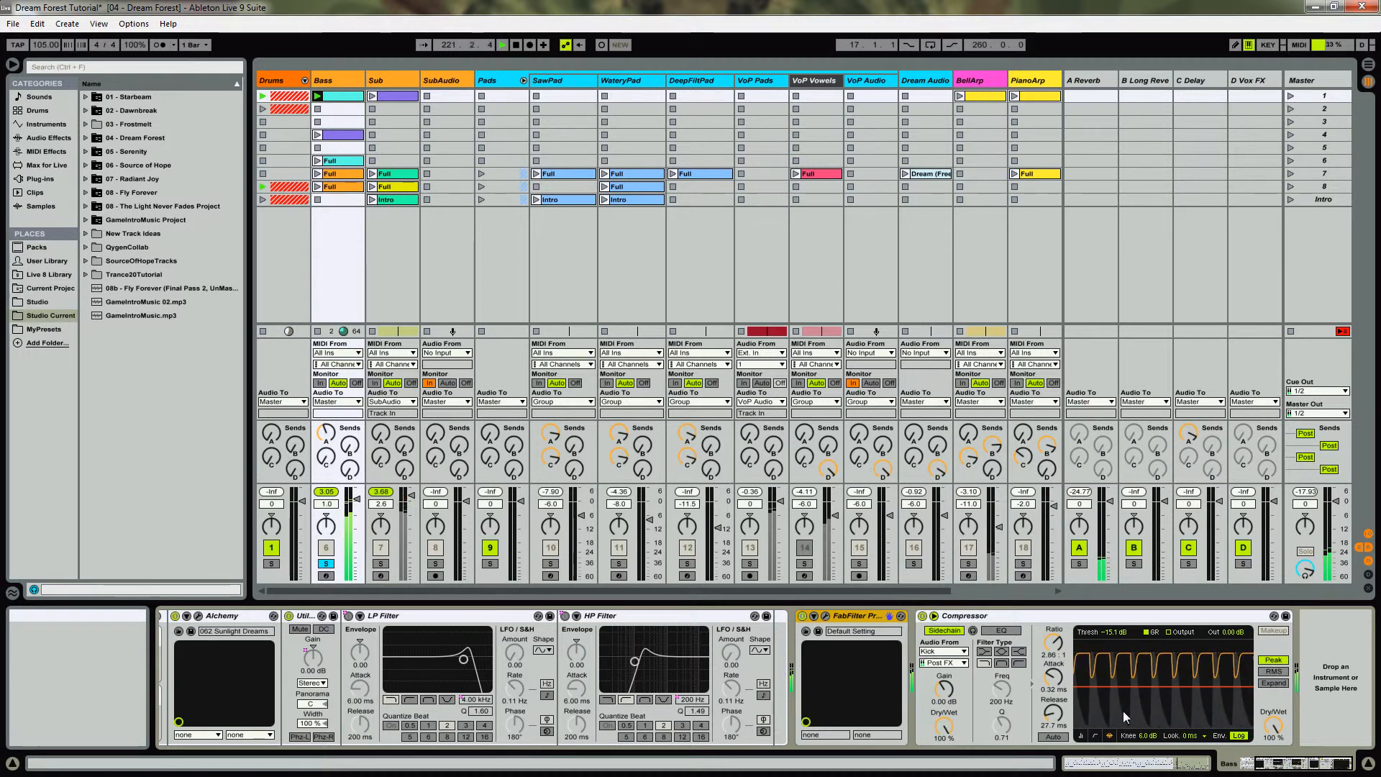
left_click(1255, 768)
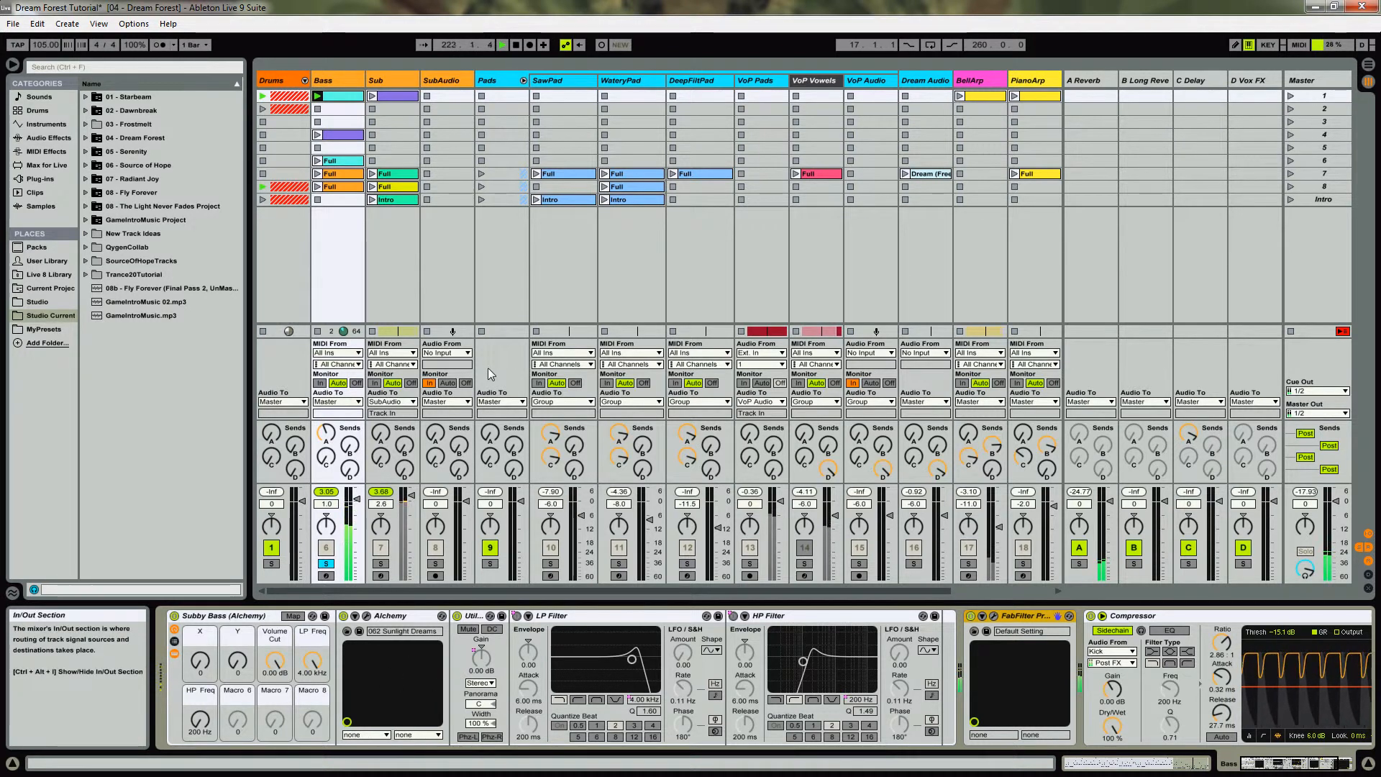
Show the notes of Bass's first clip in an enlarged note editor, zoomed in vertically
left_click(331, 96)
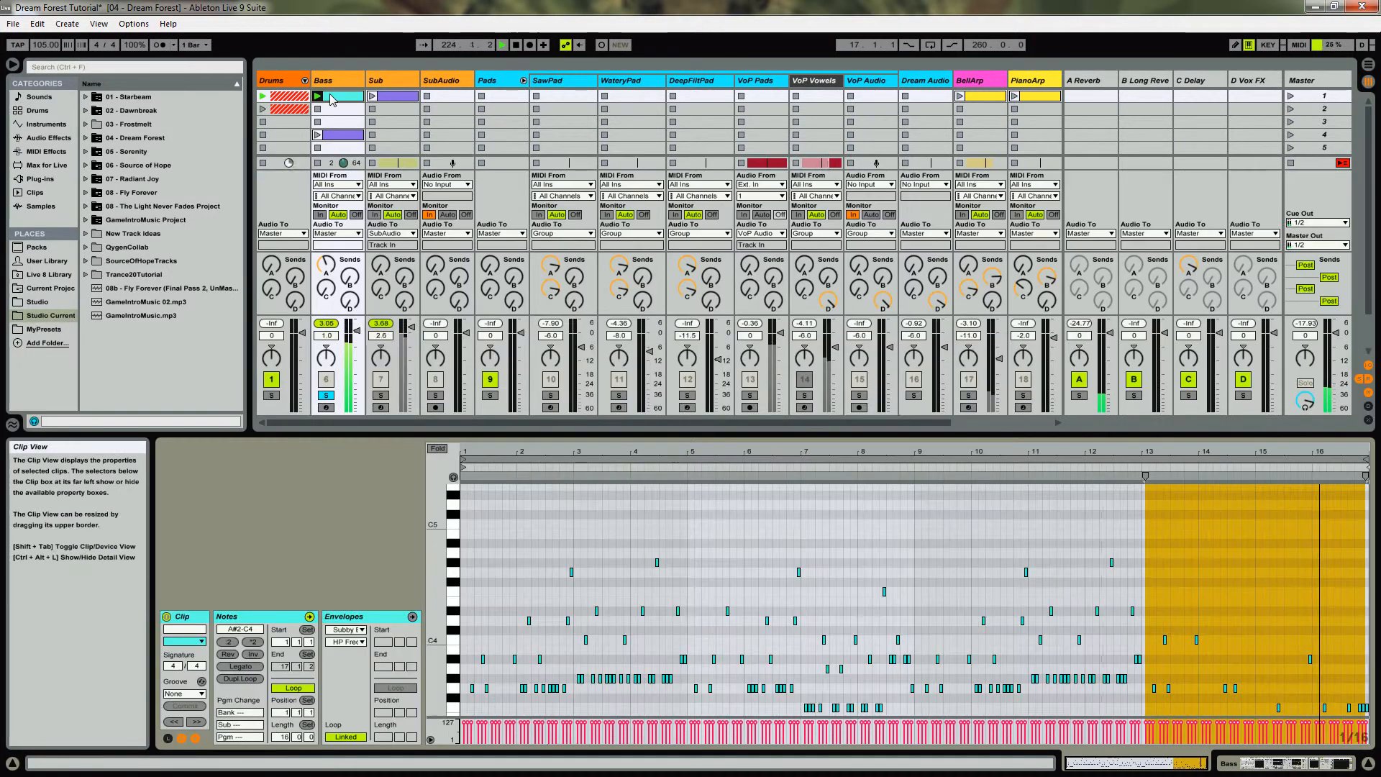
left_click_drag(671, 434, 669, 339)
left_click_drag(453, 554, 475, 535)
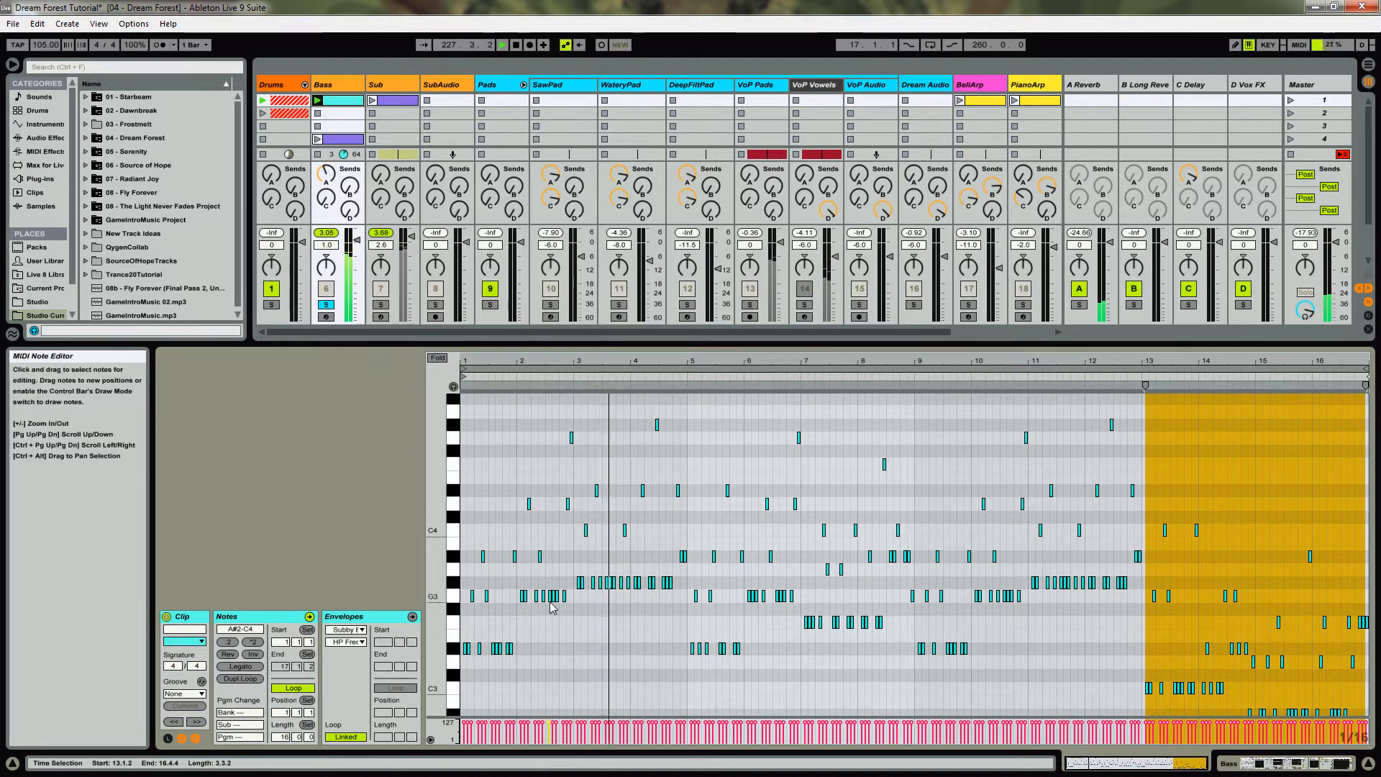
Compare the notes of Sub's first clip with those of Bass's first clip, showing the full clip length
left_click(394, 100)
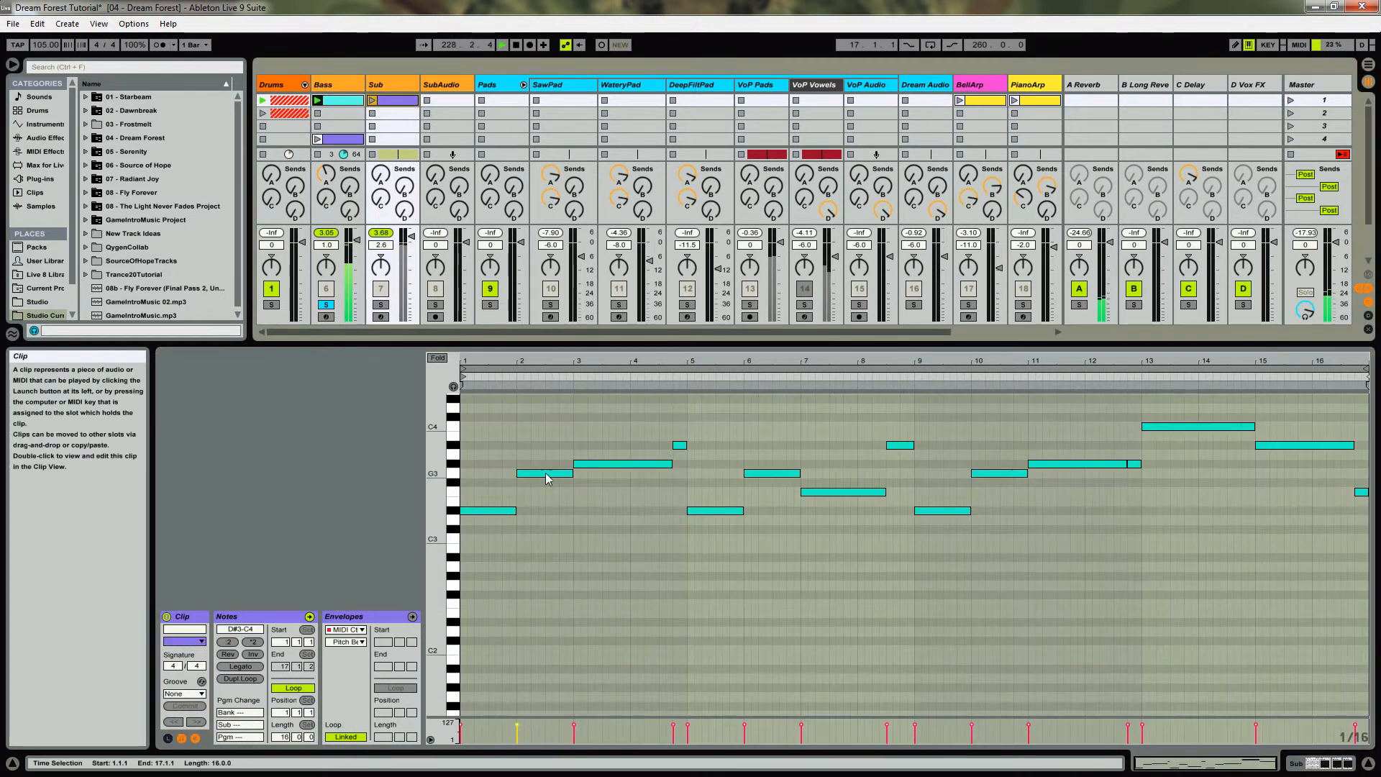
left_click_drag(453, 540, 475, 536)
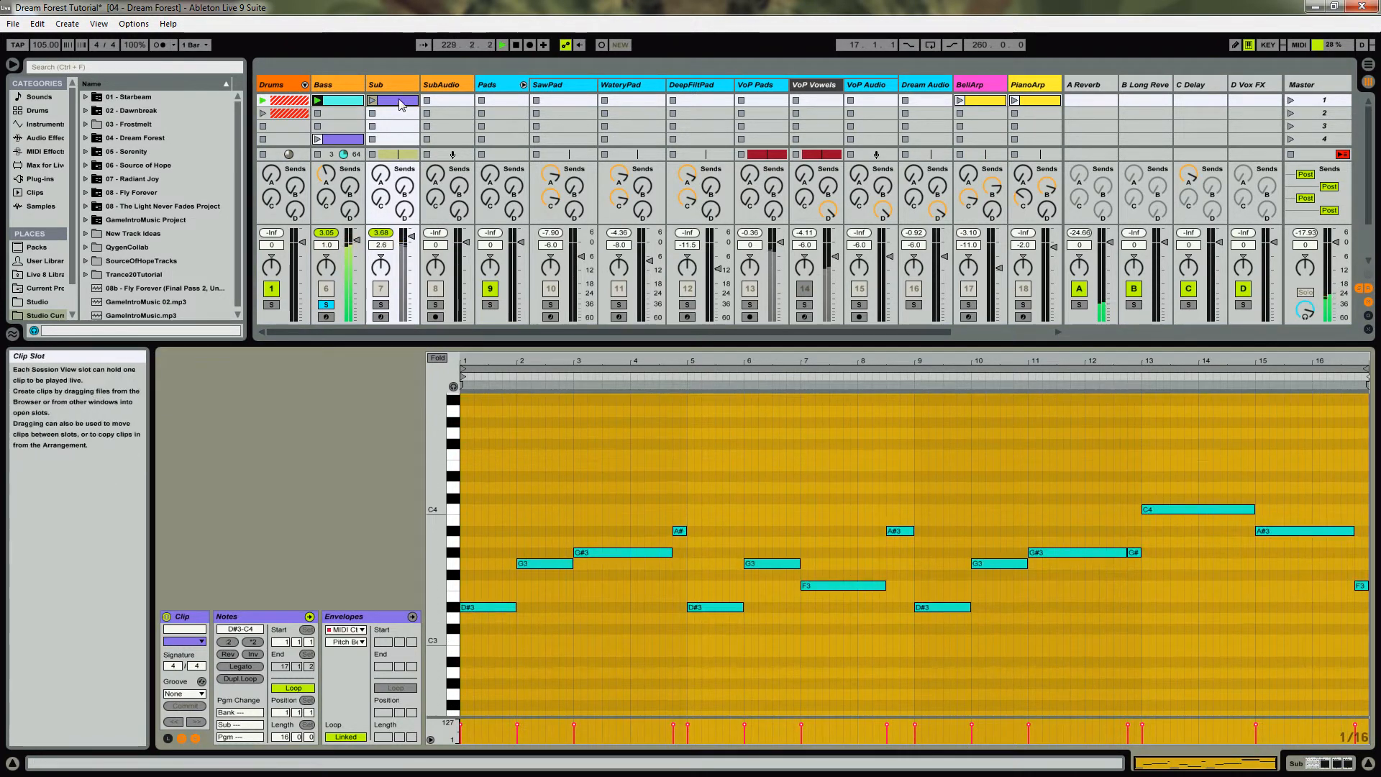
left_click(343, 108)
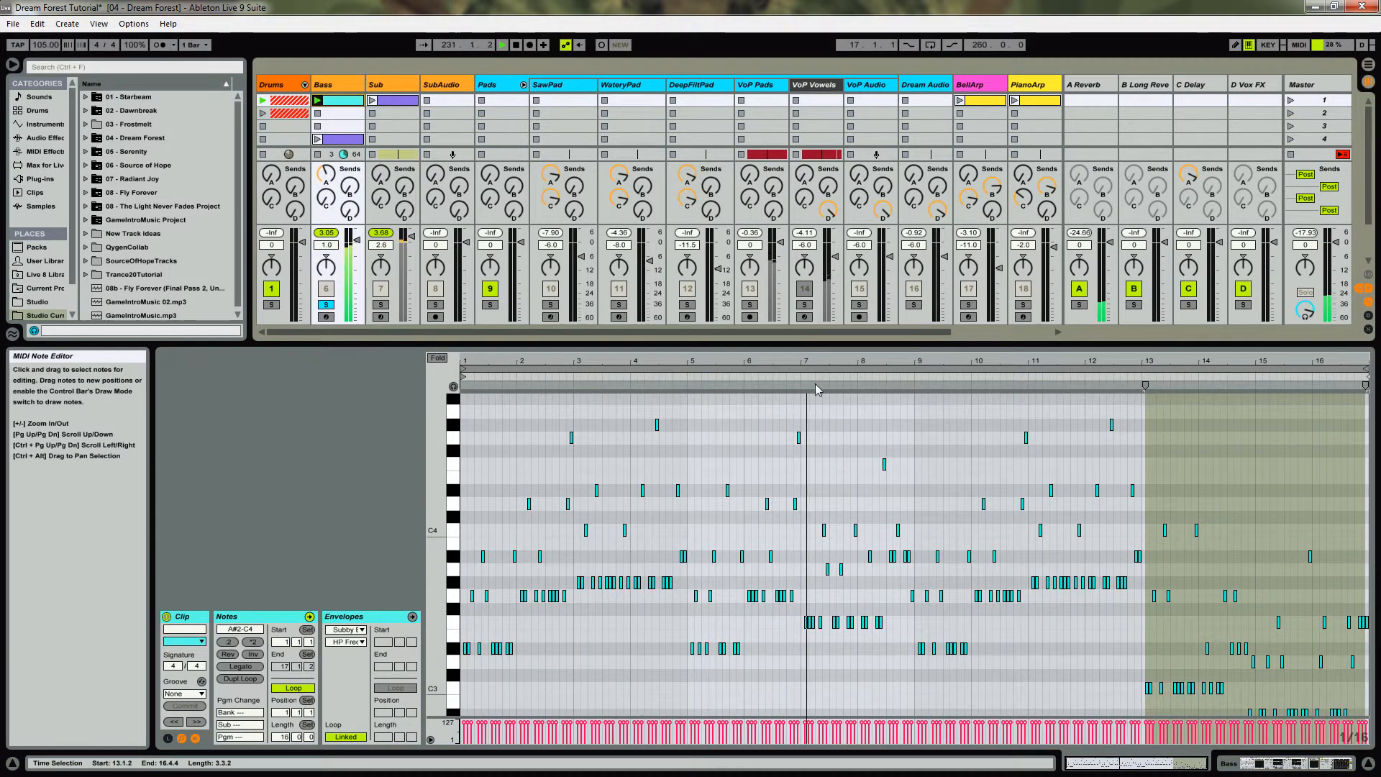
left_click_drag(866, 364, 695, 364)
double_click(696, 364)
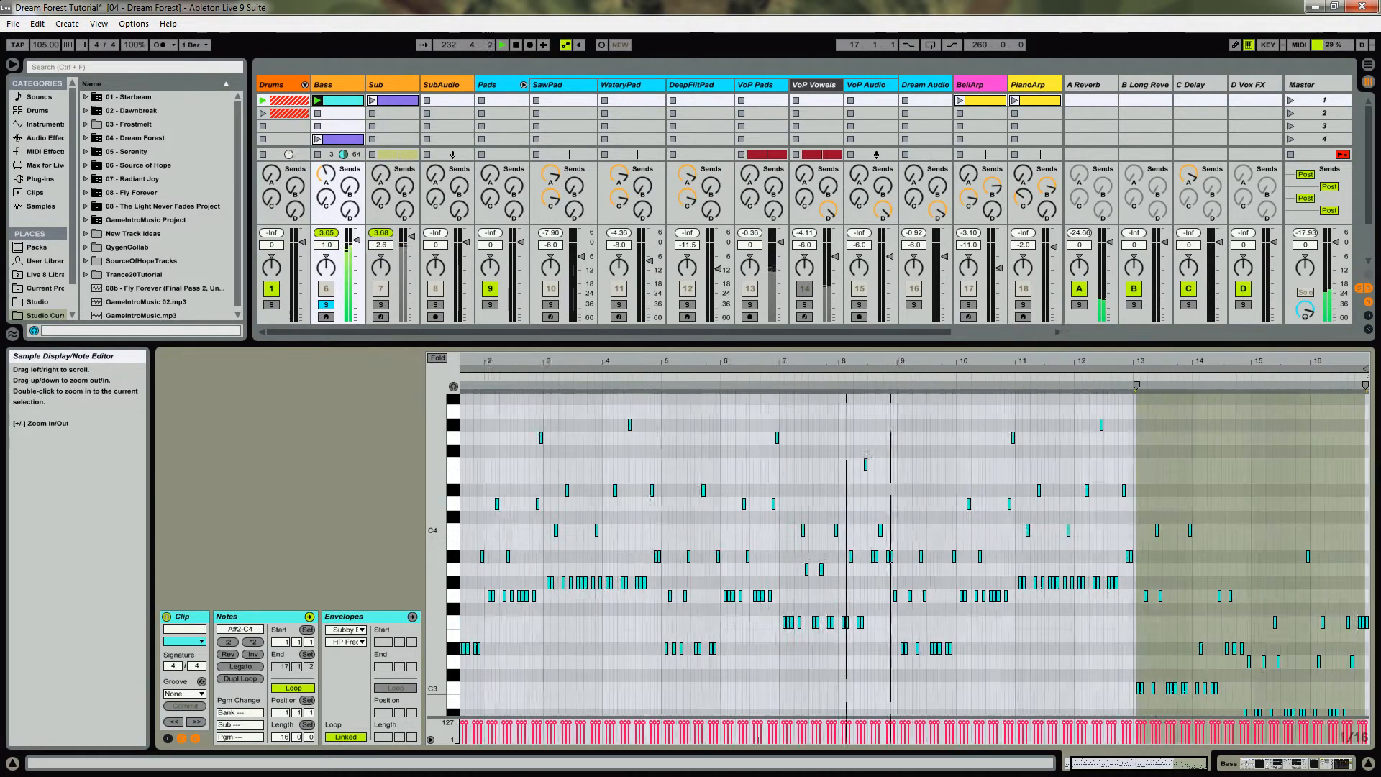
Solo the Sub track in place of Bass and show its device chain
left_click(323, 307)
left_click(383, 311)
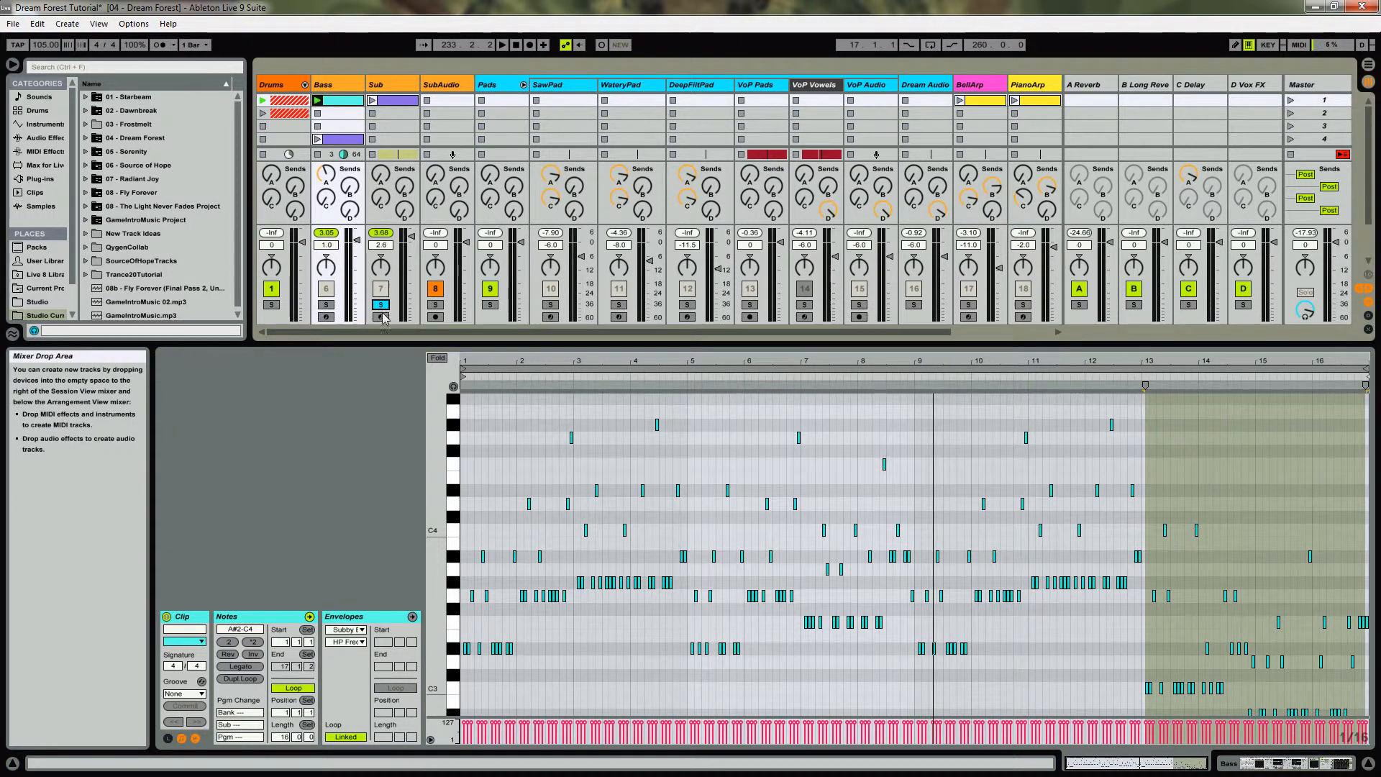
left_click(392, 85)
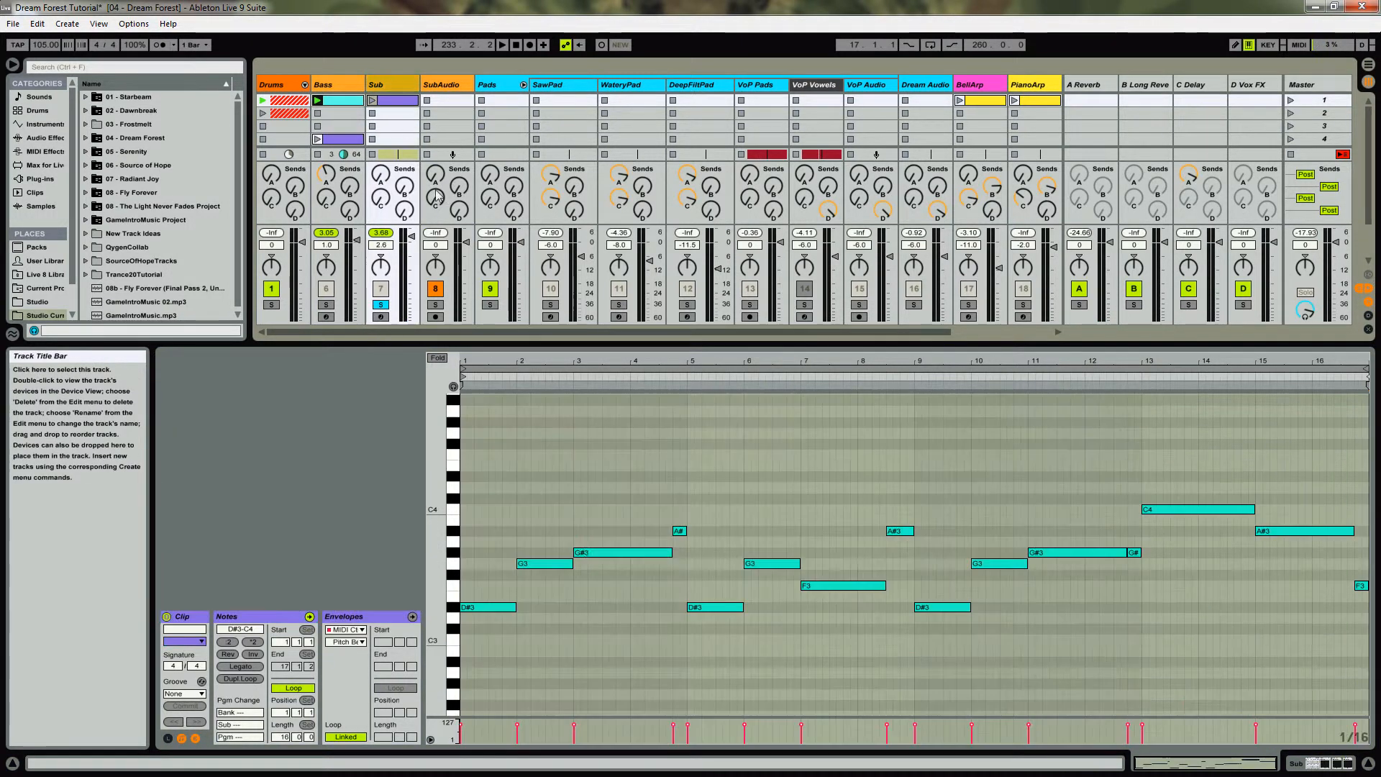
left_click(586, 375)
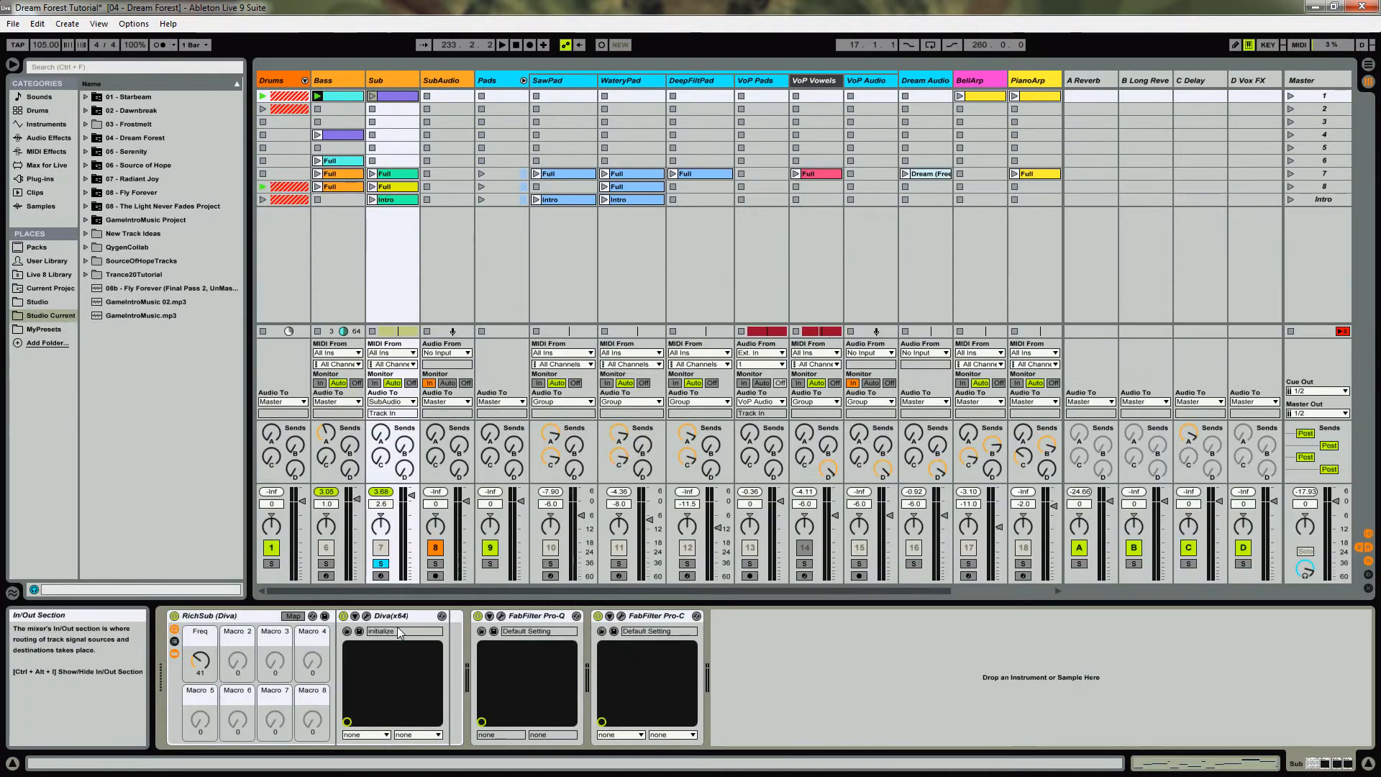
Inspect the Diva synth's settings in Sub's RichSub rack, then close its window
left_click(367, 616)
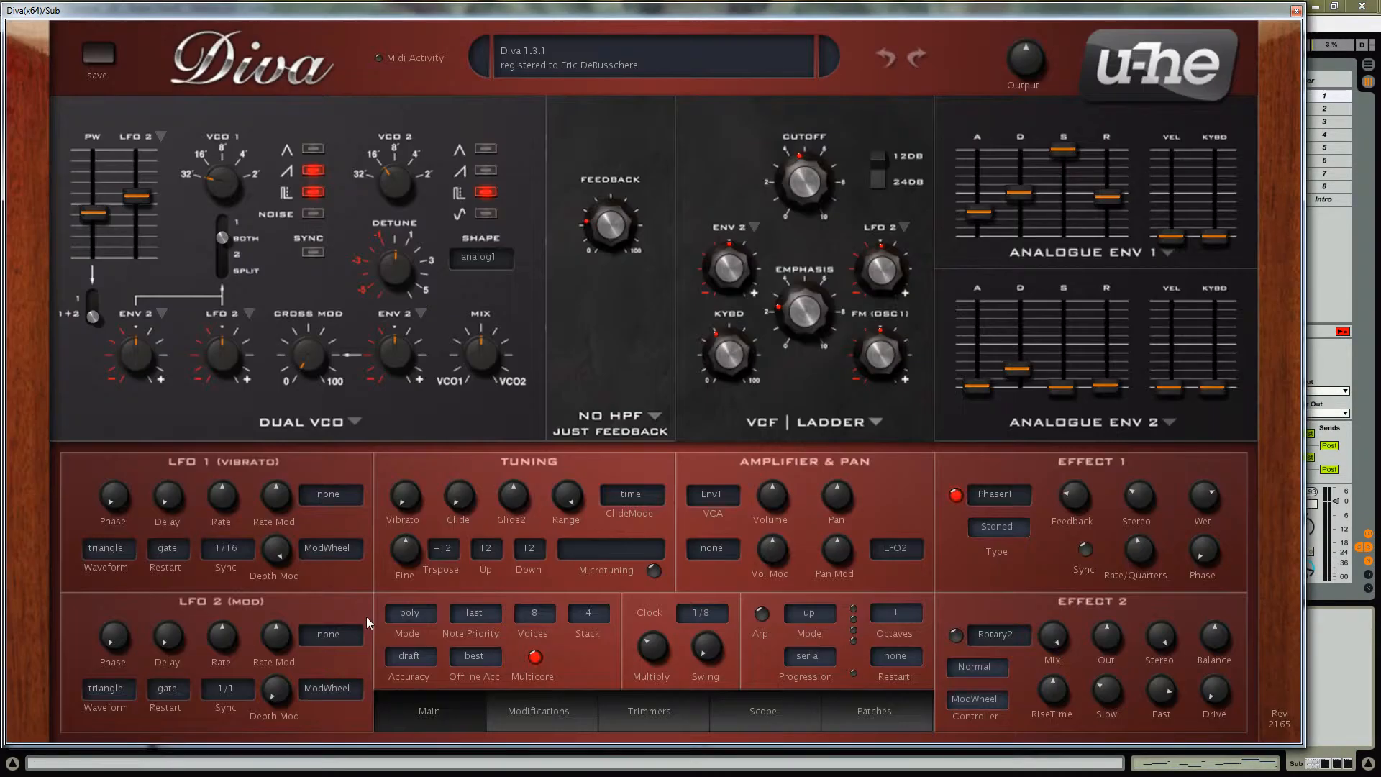
mouse_move(748, 18)
left_mouse_down()
mouse_move(762, 18)
mouse_move(746, 13)
left_mouse_up()
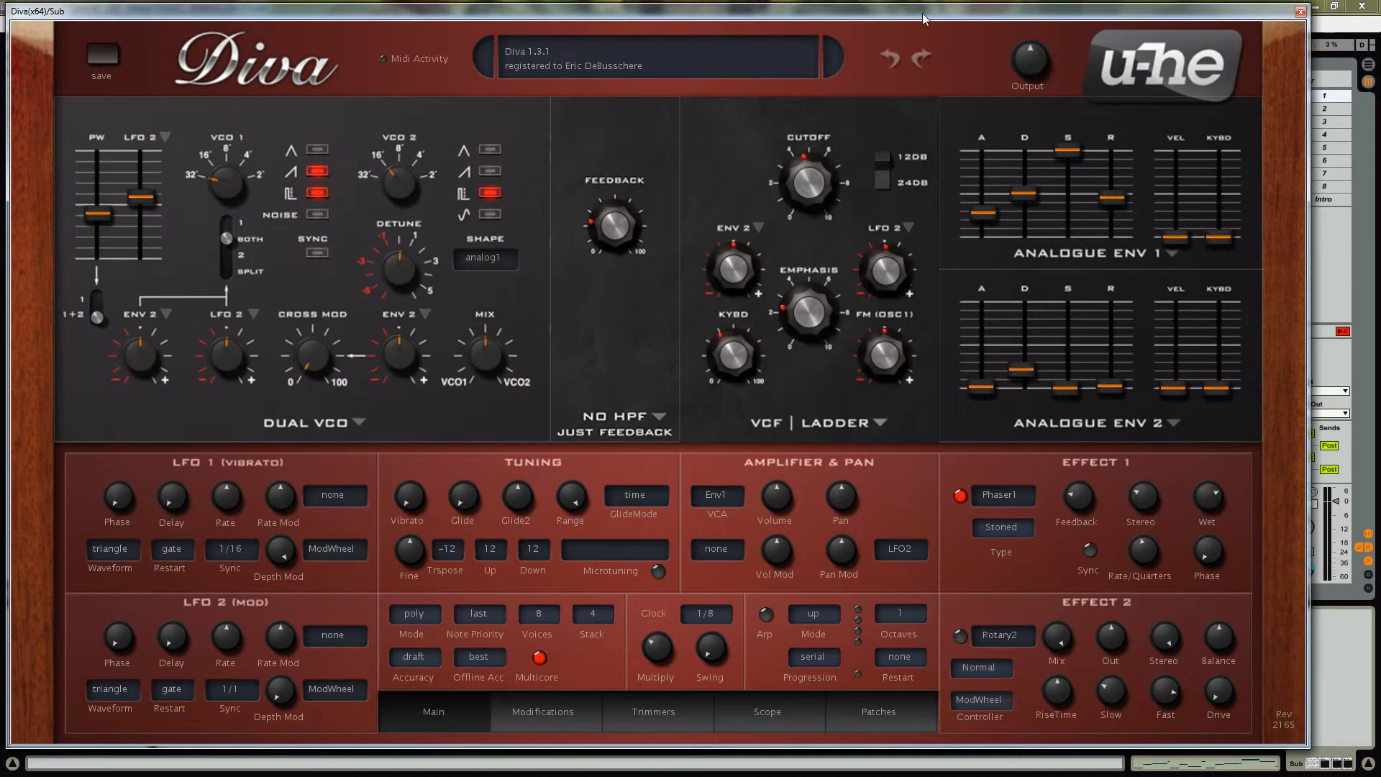
left_click(1300, 12)
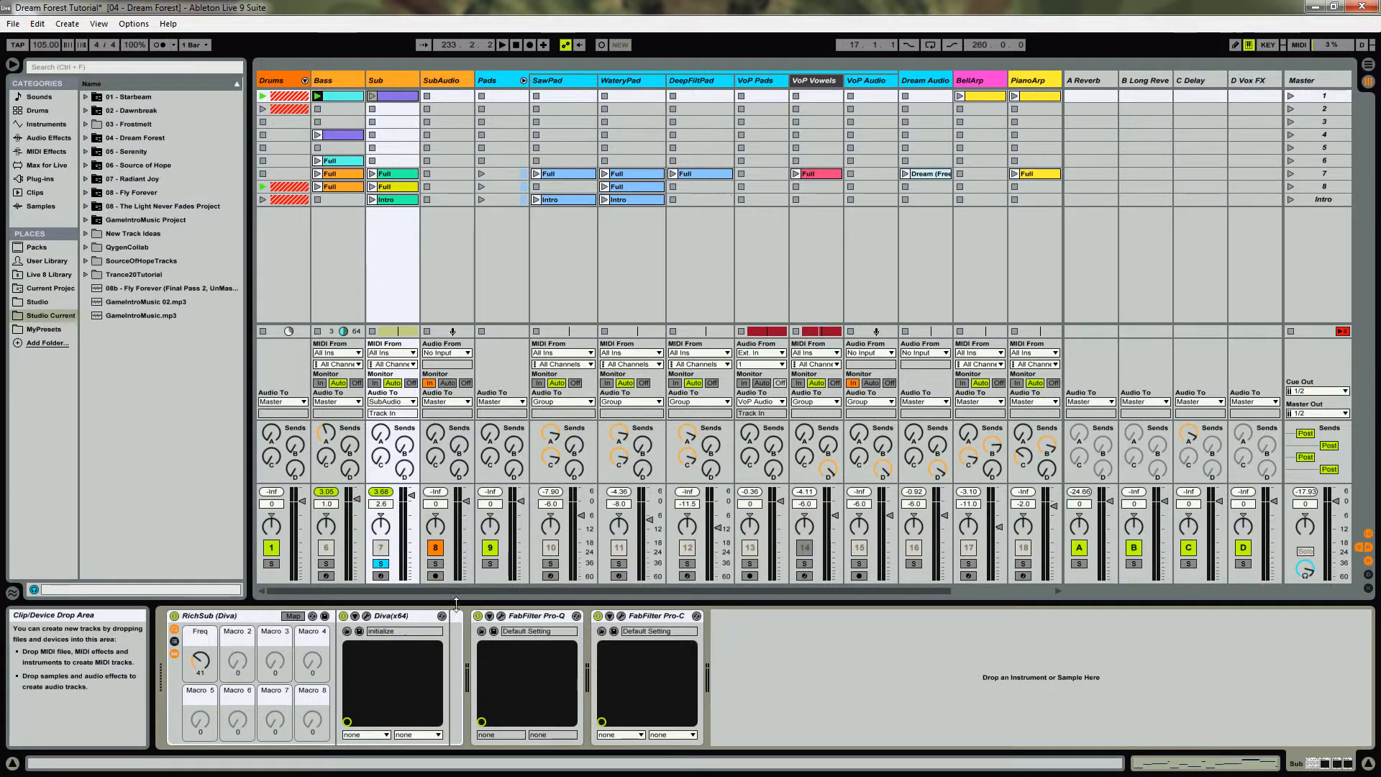
Launch Sub's first clip and bypass the Compressor on the SubAudio track
left_click(372, 96)
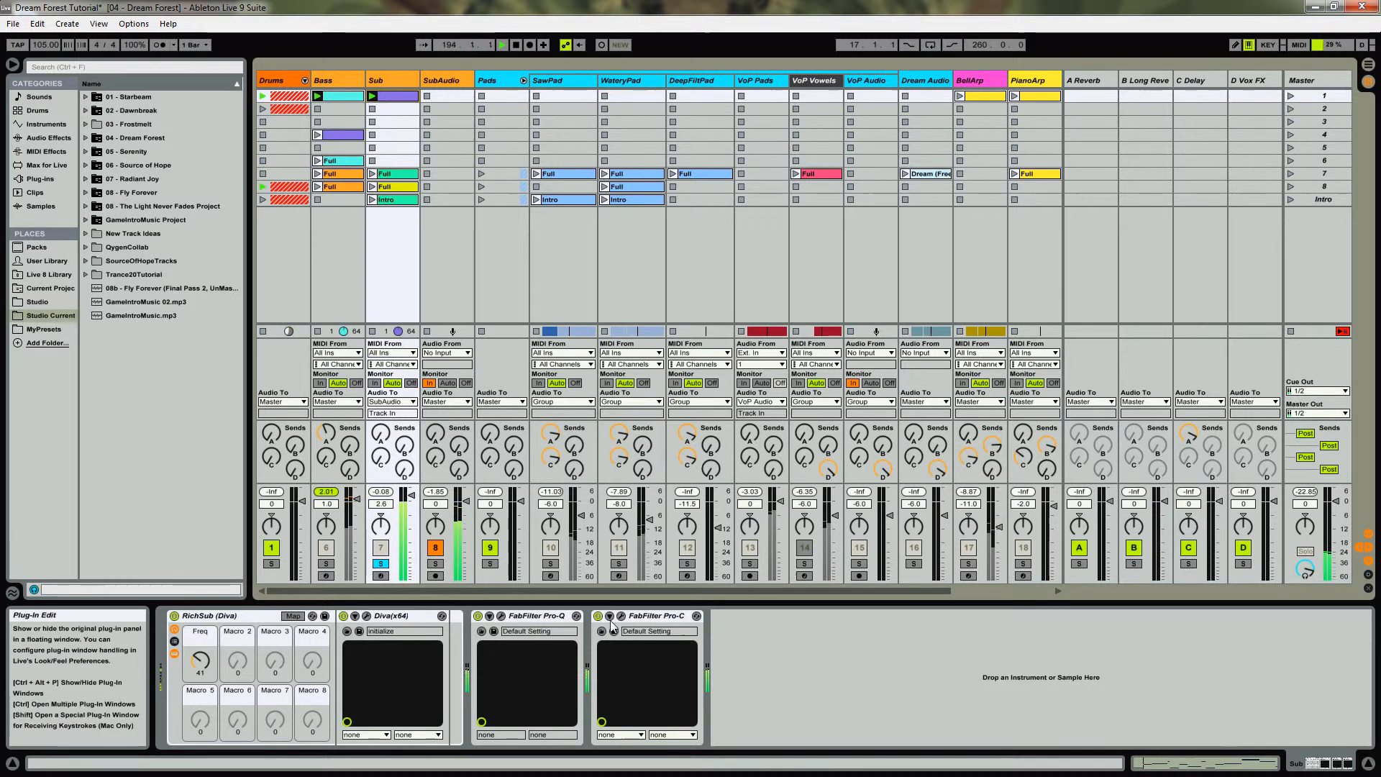
left_click(441, 80)
left_click(173, 616)
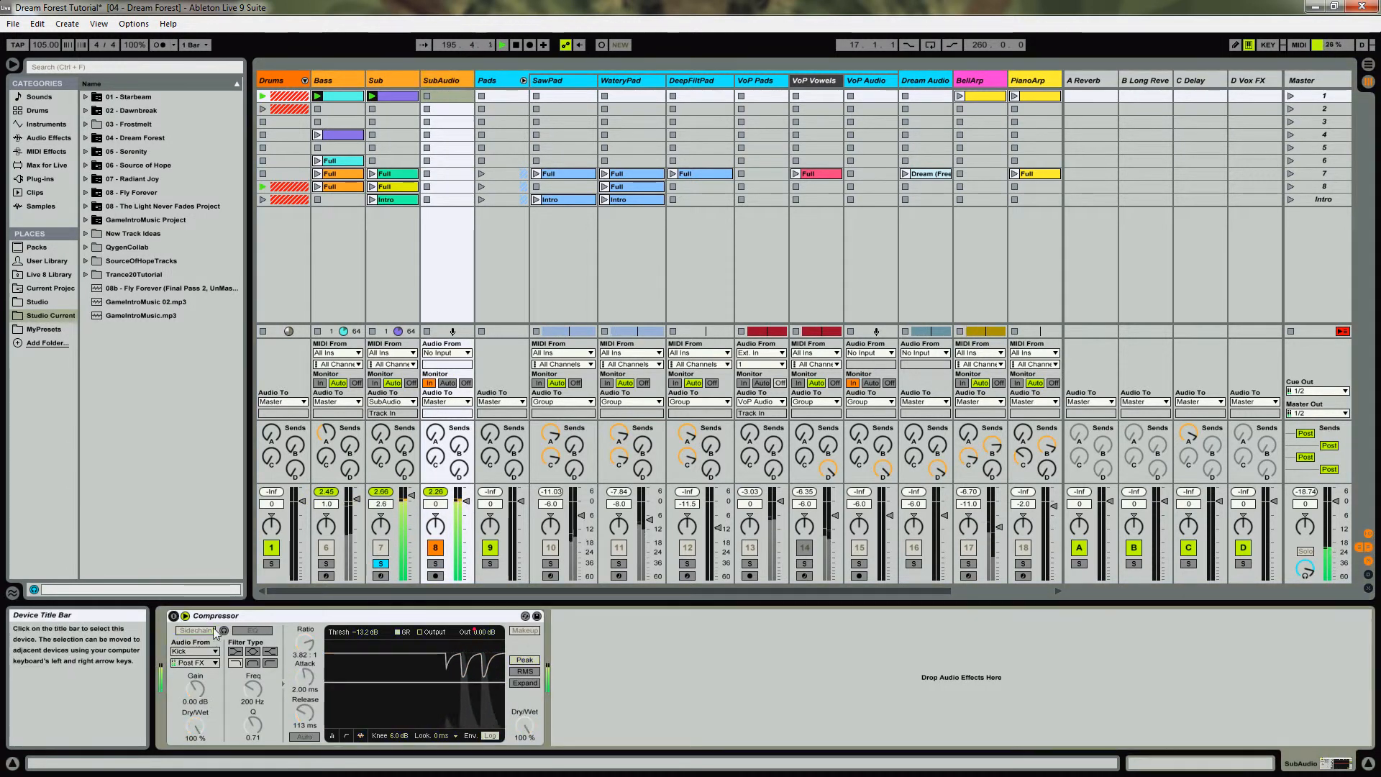
Review Diva's oscillator, filter and effect settings again while the soloed Sub track plays, then close the synth
left_click(395, 82)
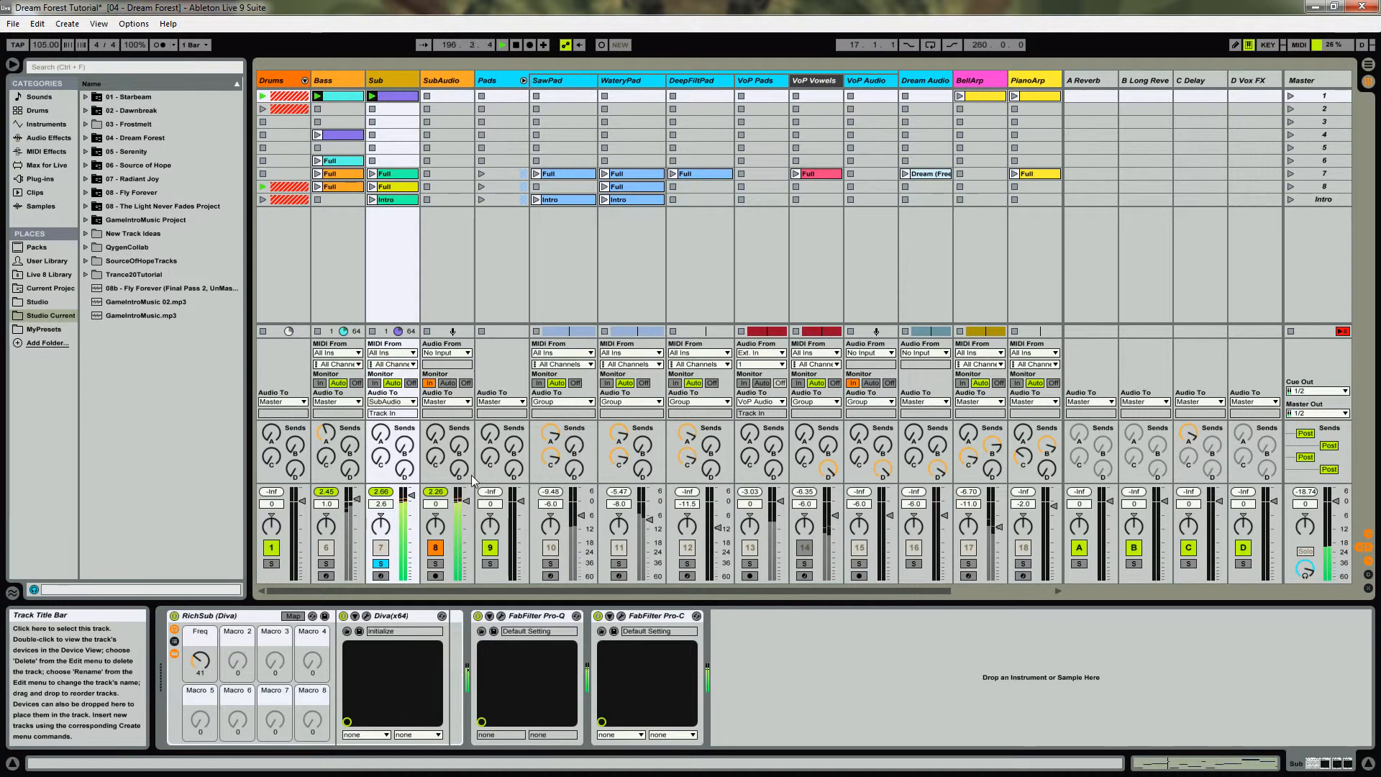
left_click(366, 617)
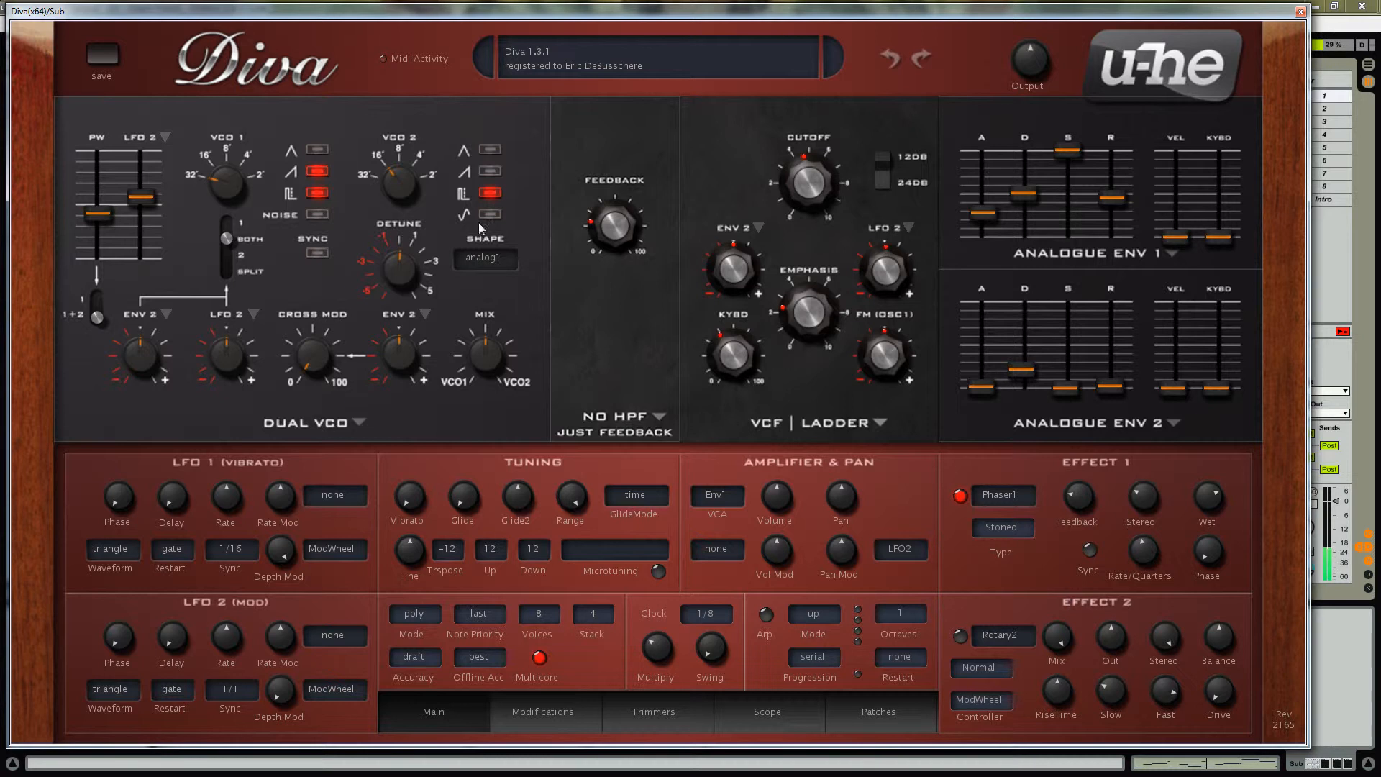
left_click_drag(311, 15, 316, 13)
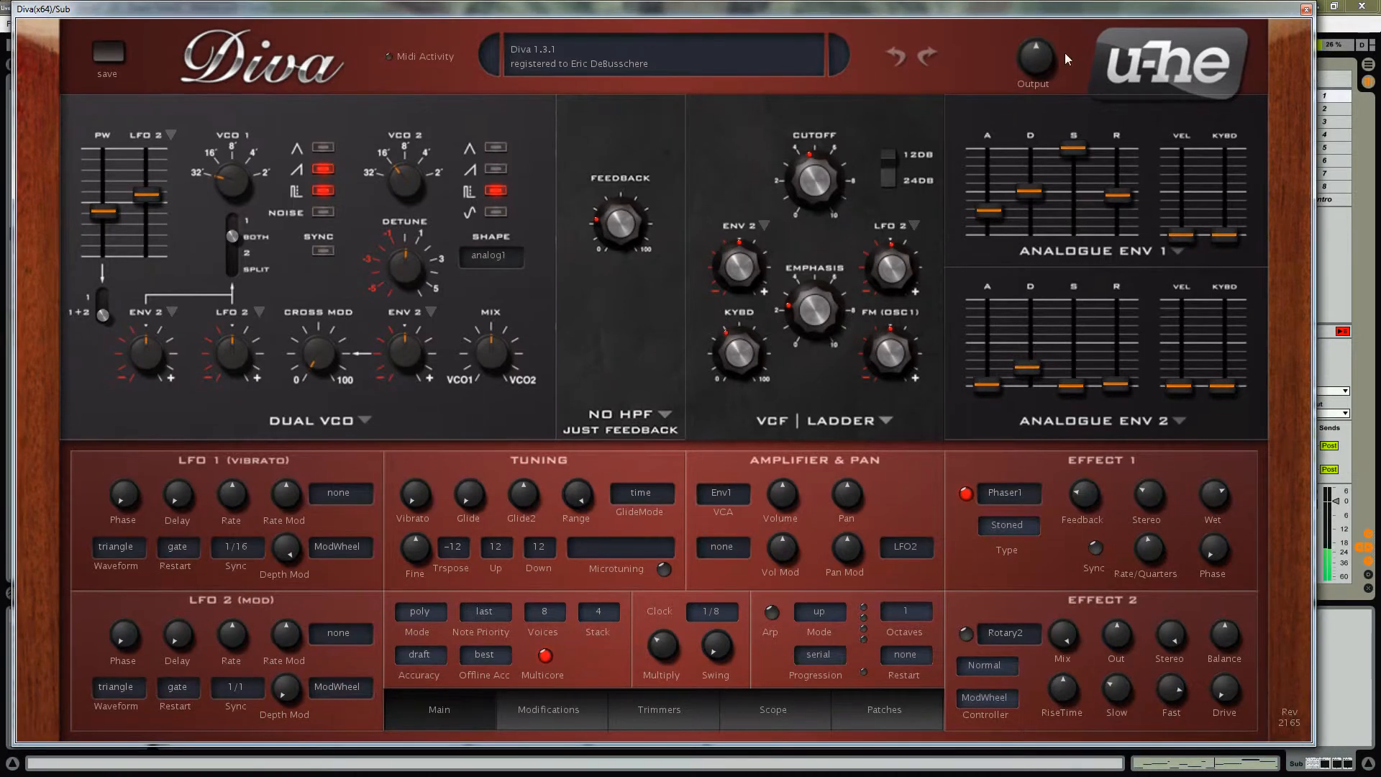
left_click(1306, 9)
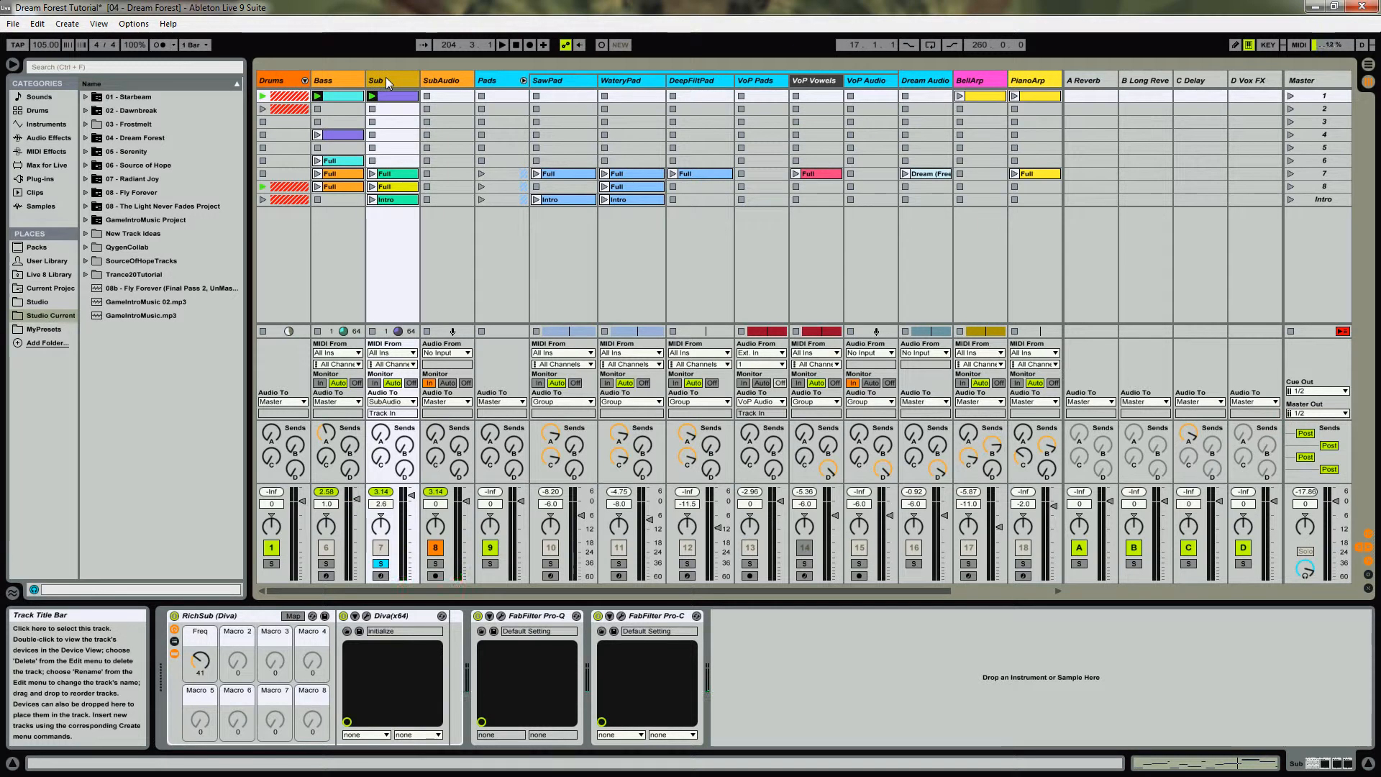
Re-enable SubAudio's Compressor with its Kick sidechain and unsolo the Sub track
left_click(444, 77)
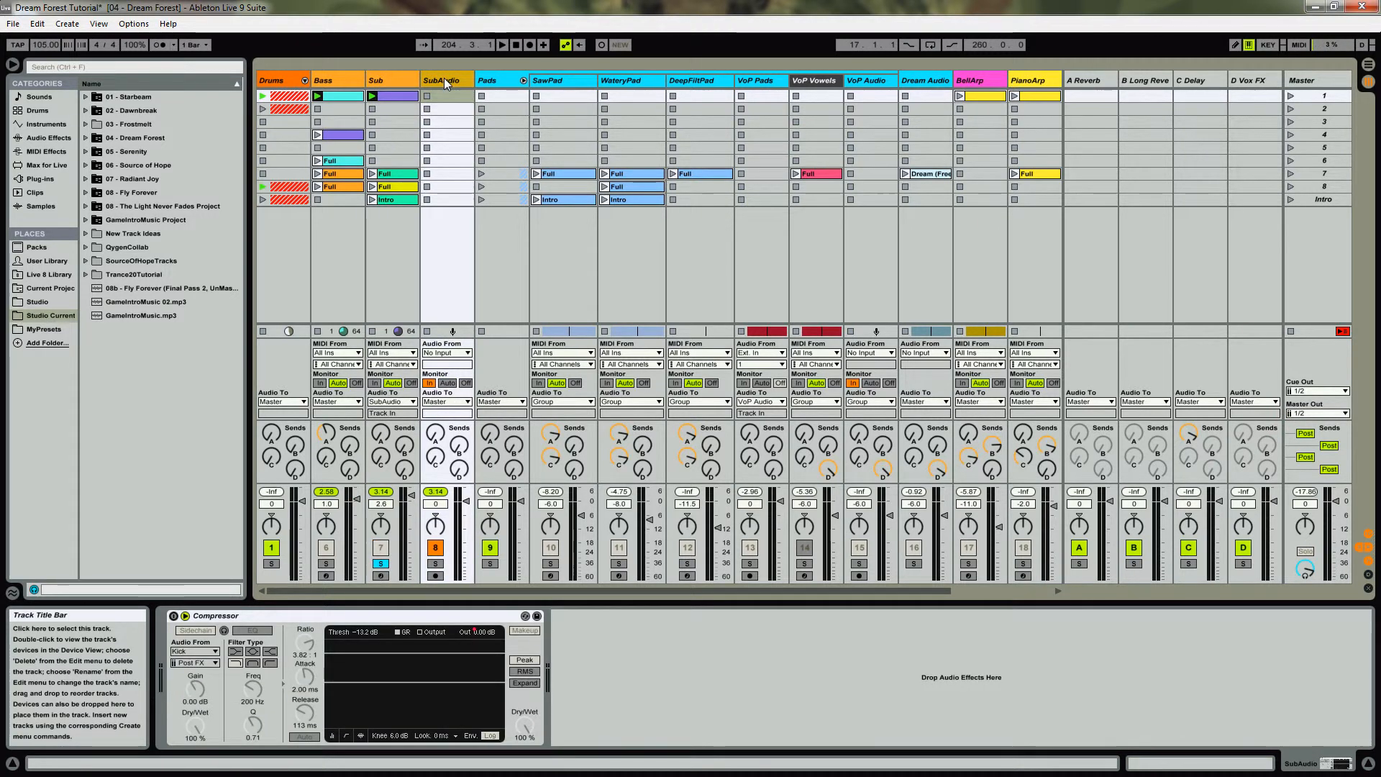
left_click(204, 633)
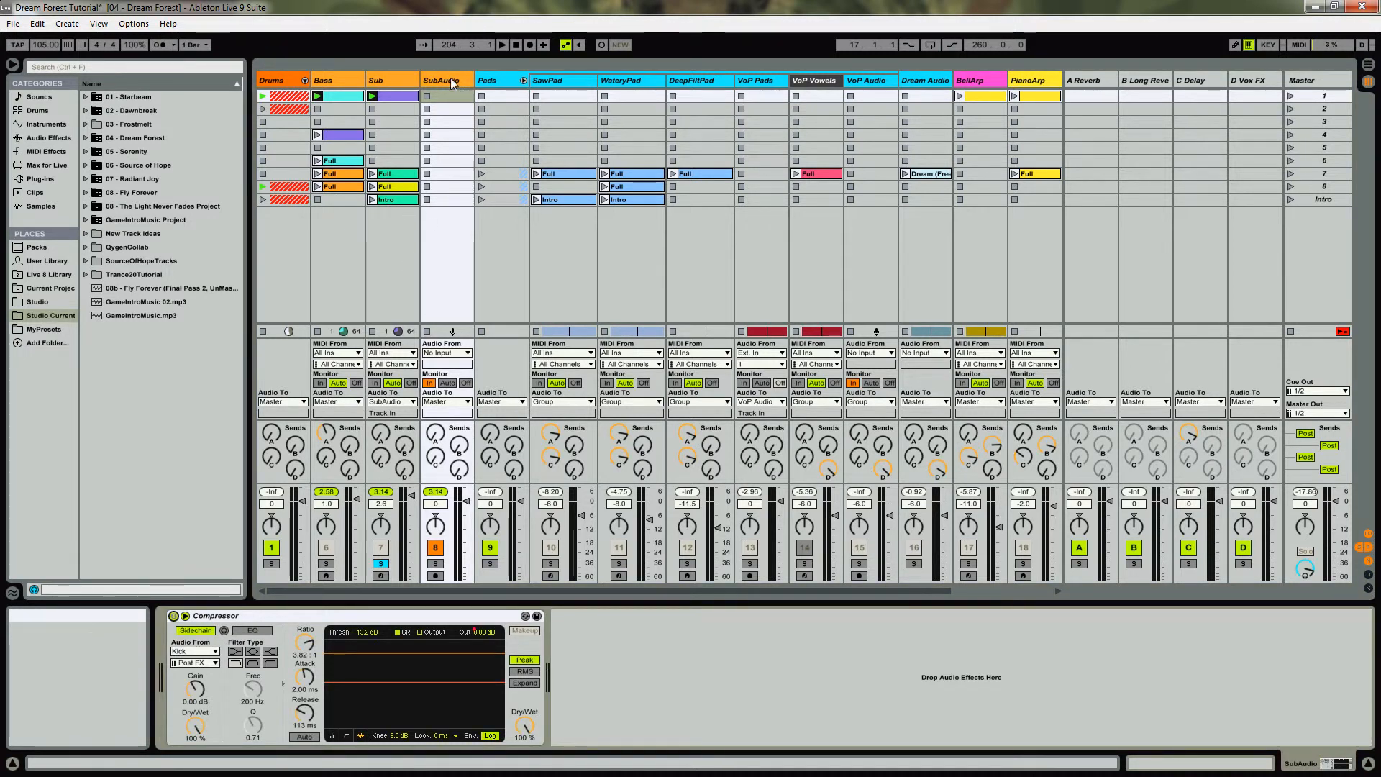
left_click(386, 567)
key("space")
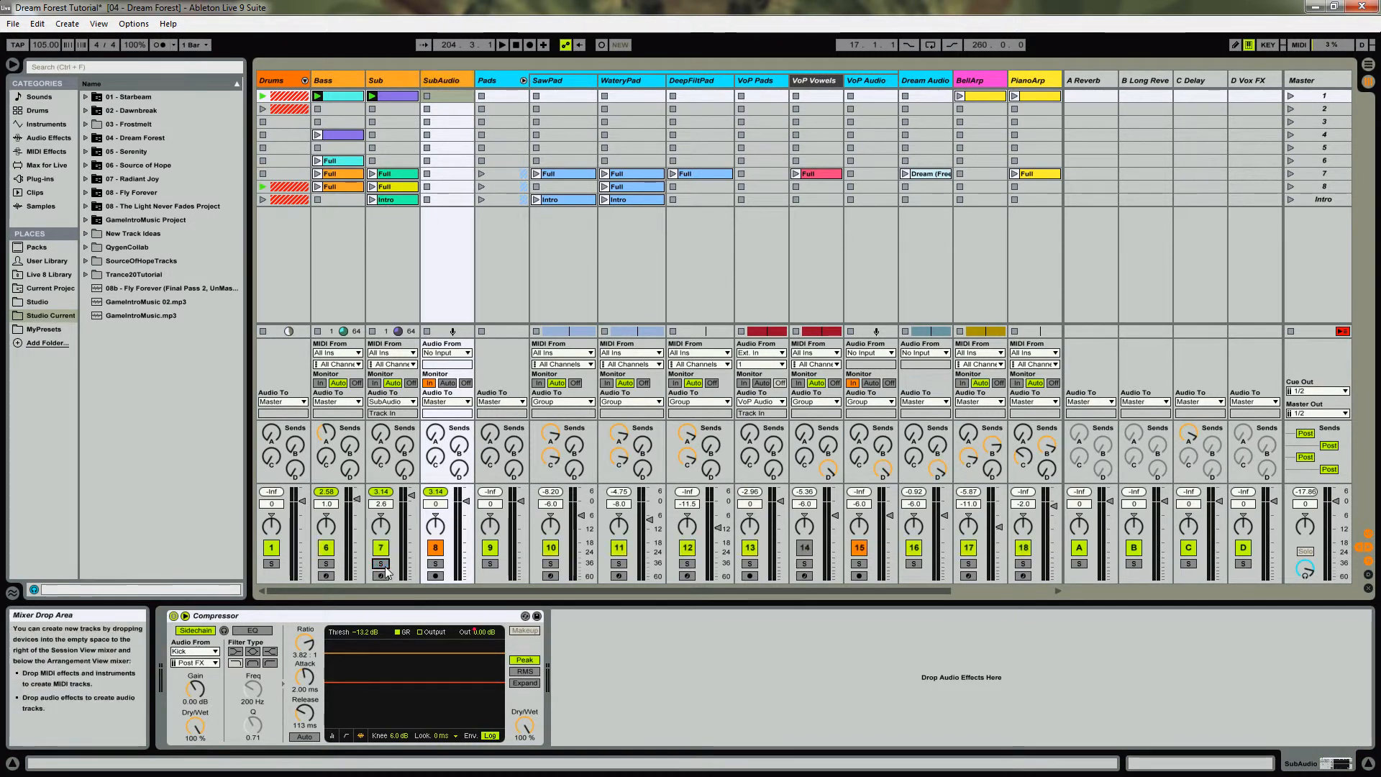
key("space")
Solo Drums, Bass, Sub and SubAudio together and play them to hear the drums and bass combined
left_click(273, 565)
key("space")
left_click(326, 564, "ctrl")
left_click(381, 564, "ctrl")
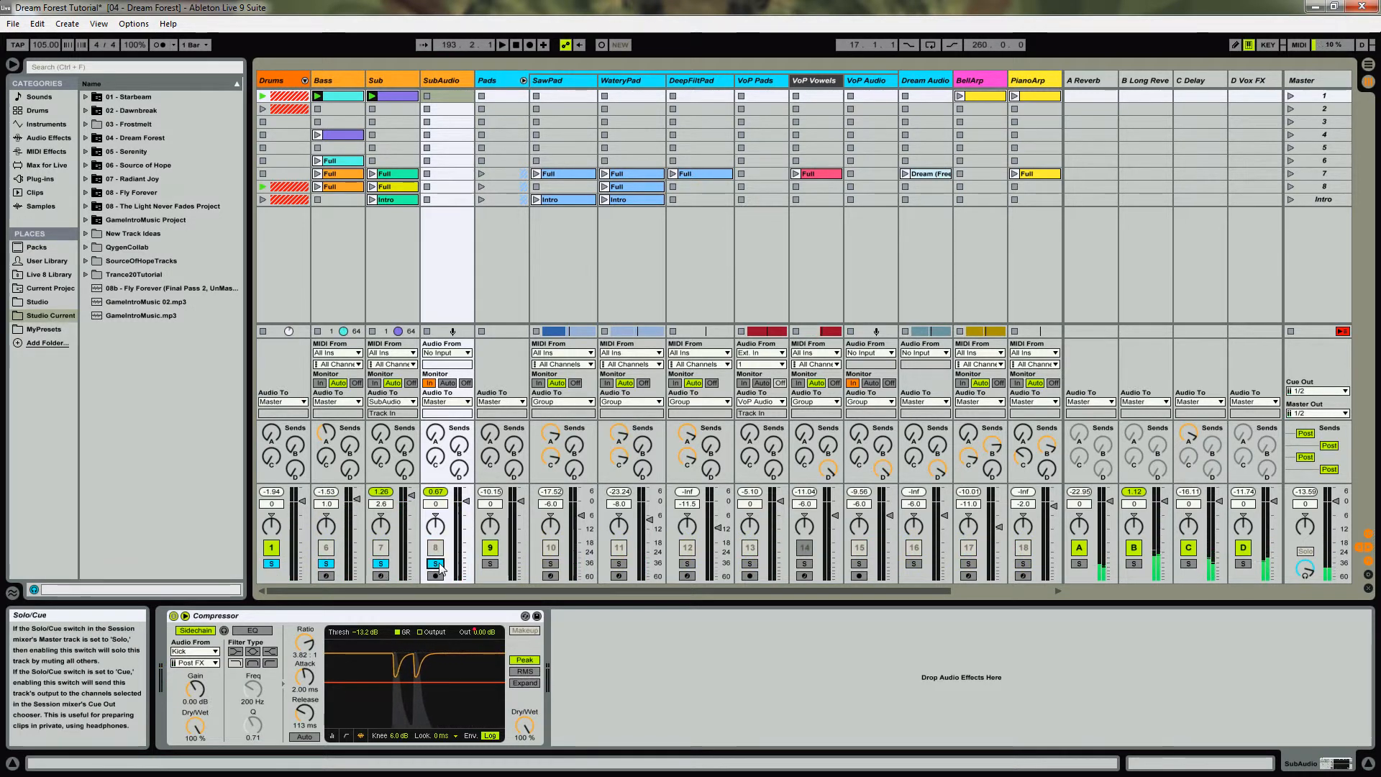
left_click(436, 564, "ctrl")
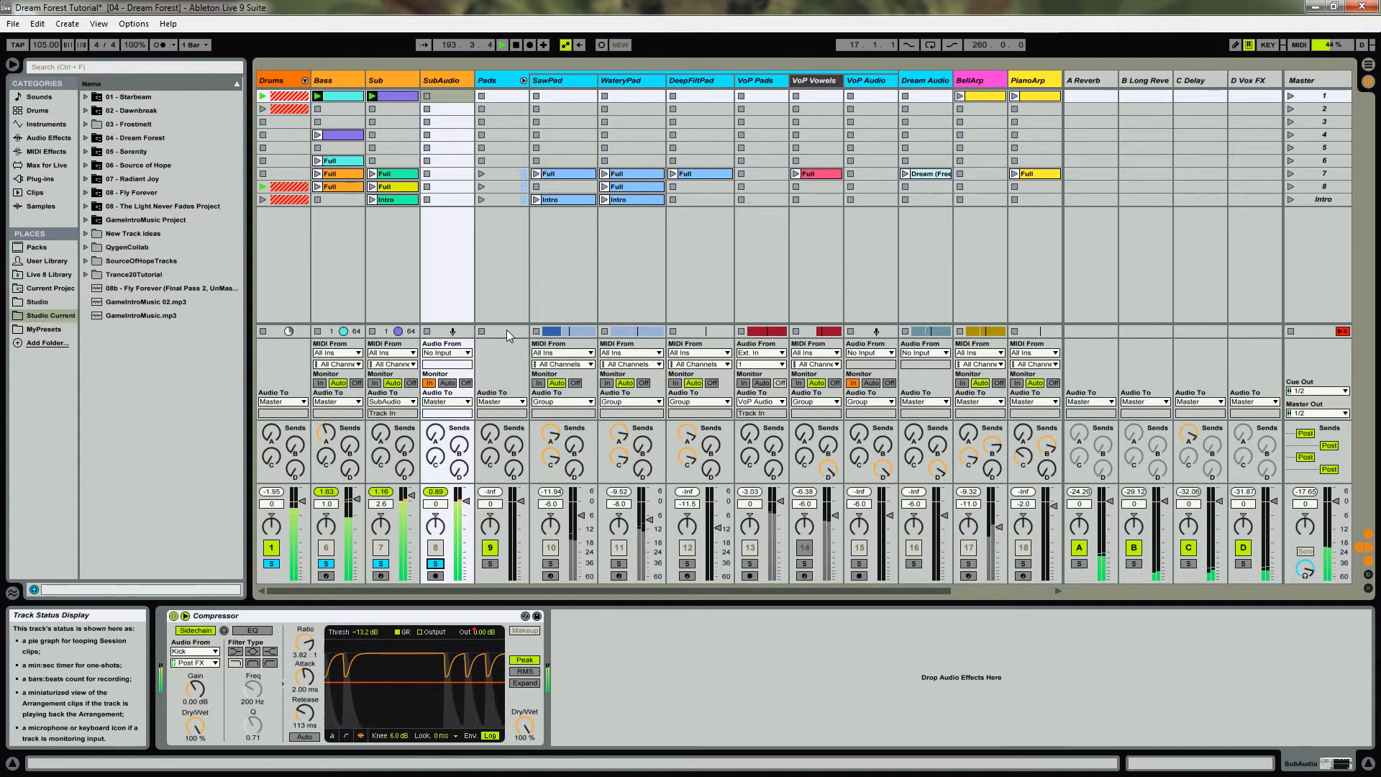
Show the Bass track's device chain and the Reverb device on the A Reverb return track
left_click(341, 80)
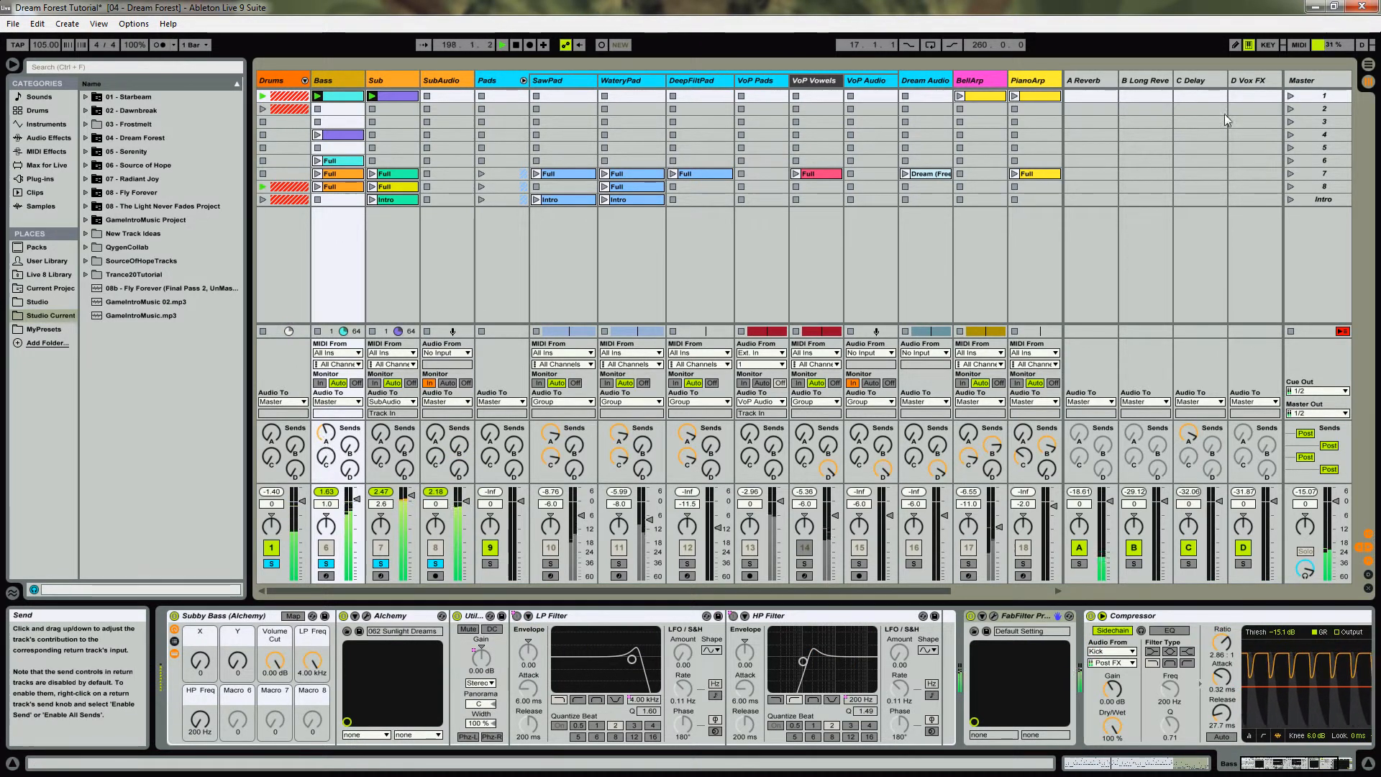
left_click(1094, 82)
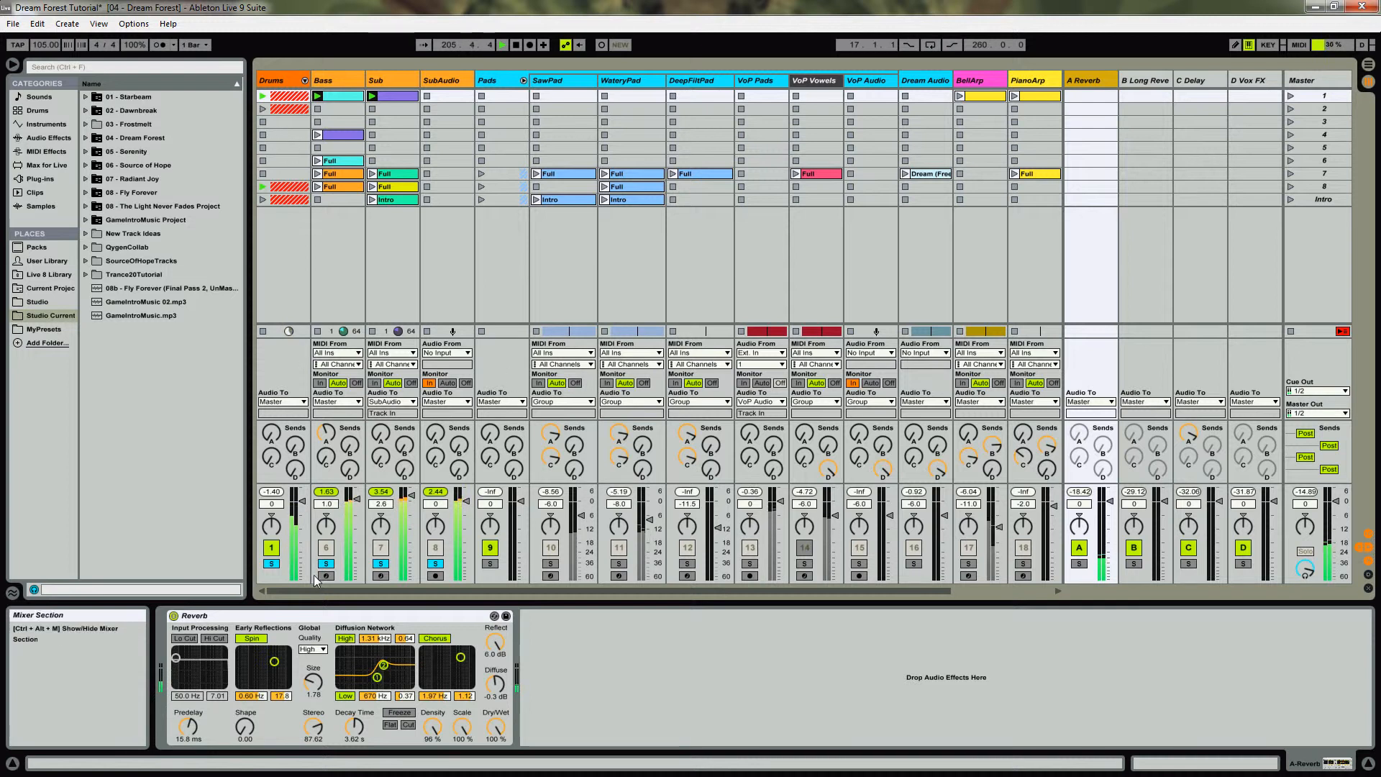
Clear the drum and bass solos, solo the Pads group and launch SawPad's Full clip in scene 7
left_click(271, 563)
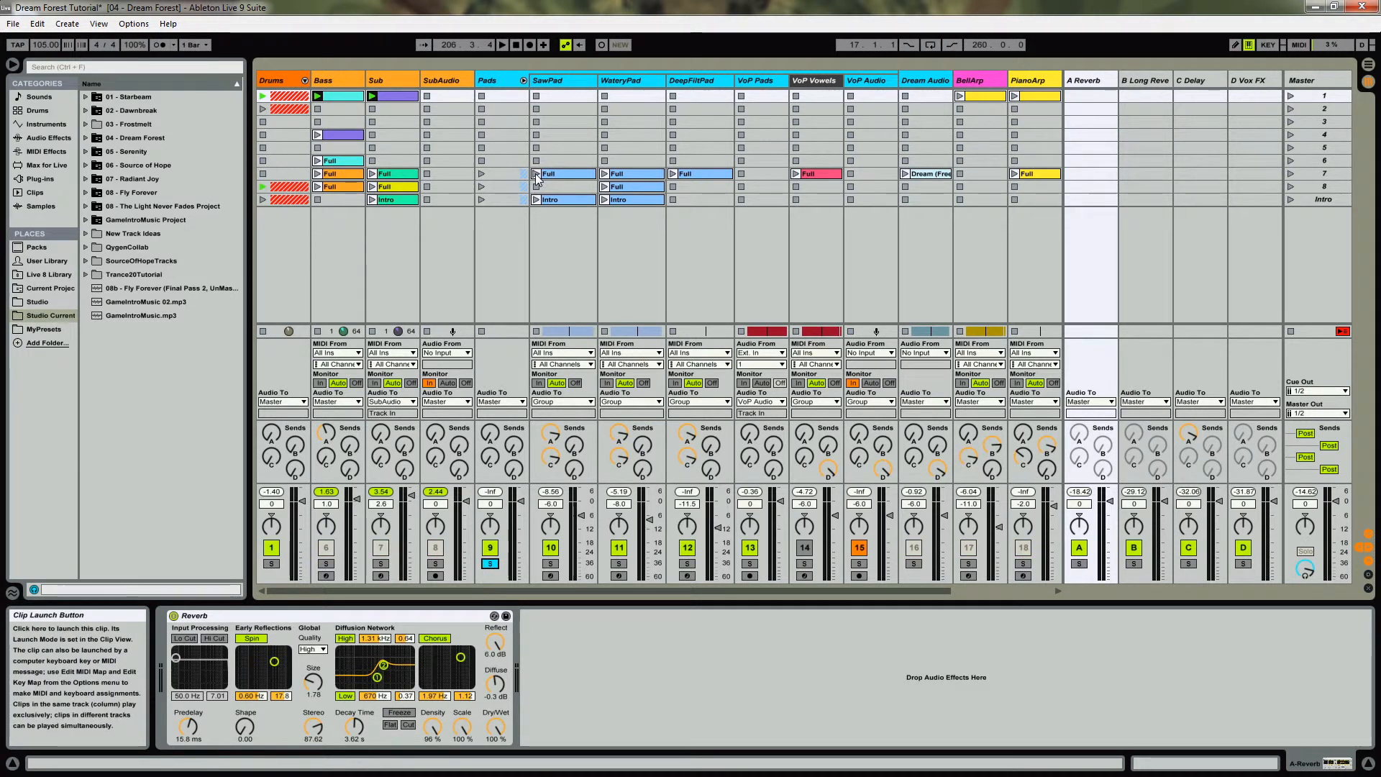
left_click(536, 174)
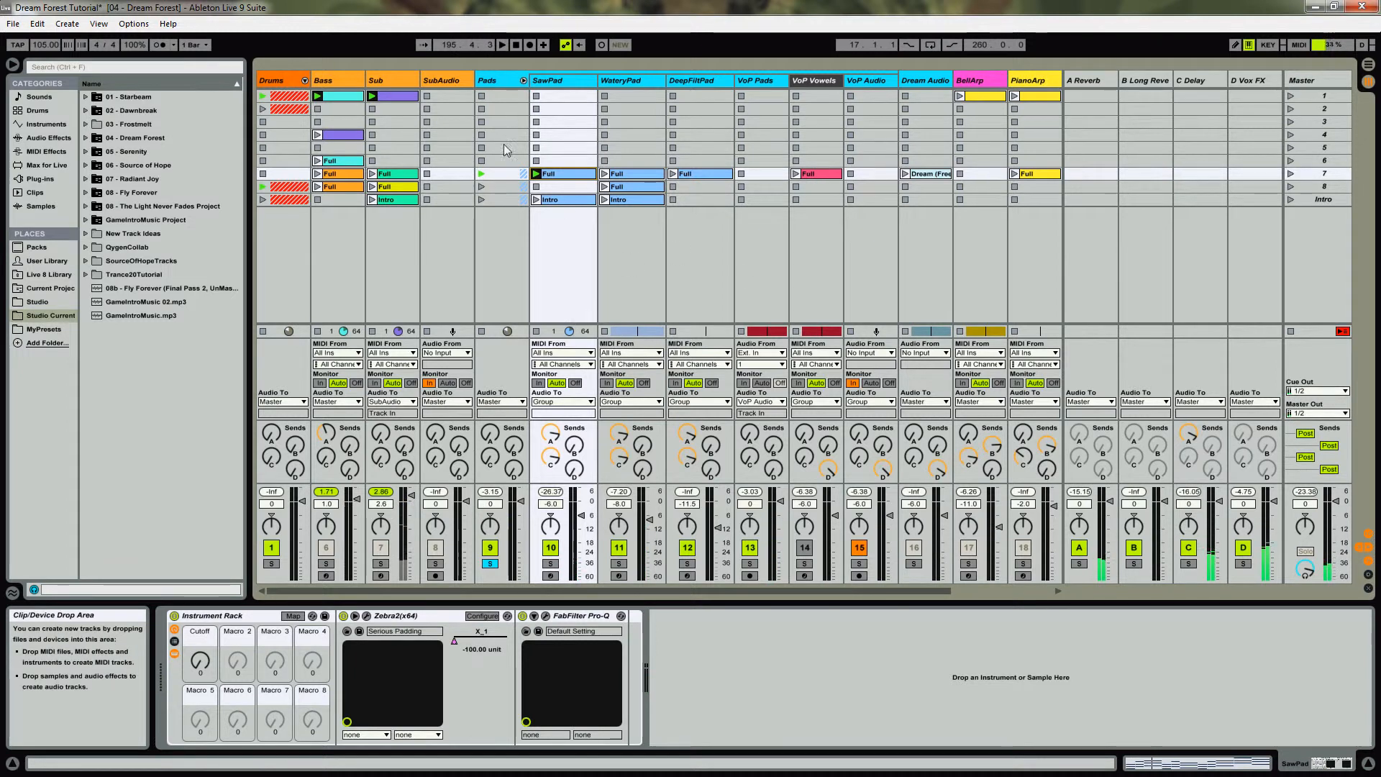
Solo the SawPad track and sweep its Instrument Rack Cutoff macro from 0 up to 68 during playback
left_click(553, 564)
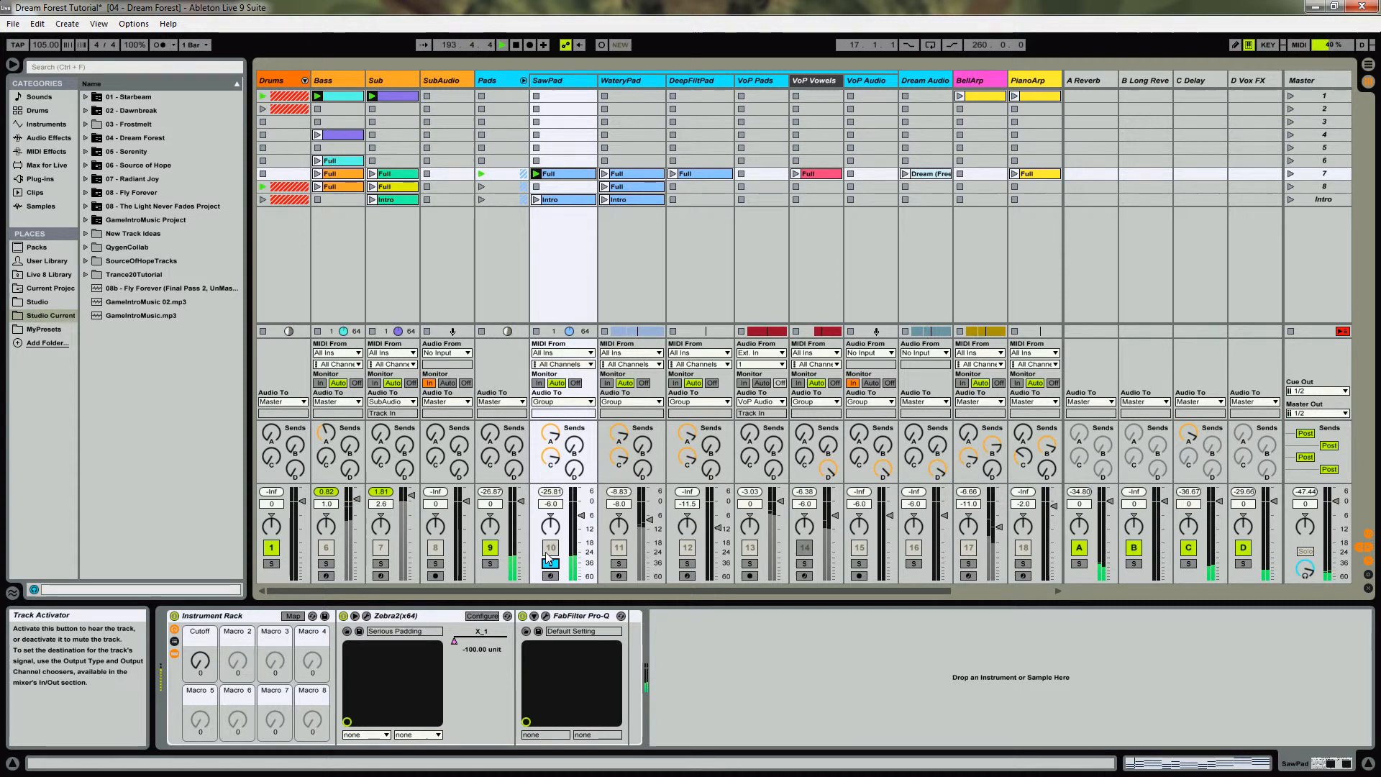
left_click(204, 665)
mouse_move(204, 647)
left_mouse_down()
mouse_move(203, 601)
mouse_move(204, 665)
left_mouse_up()
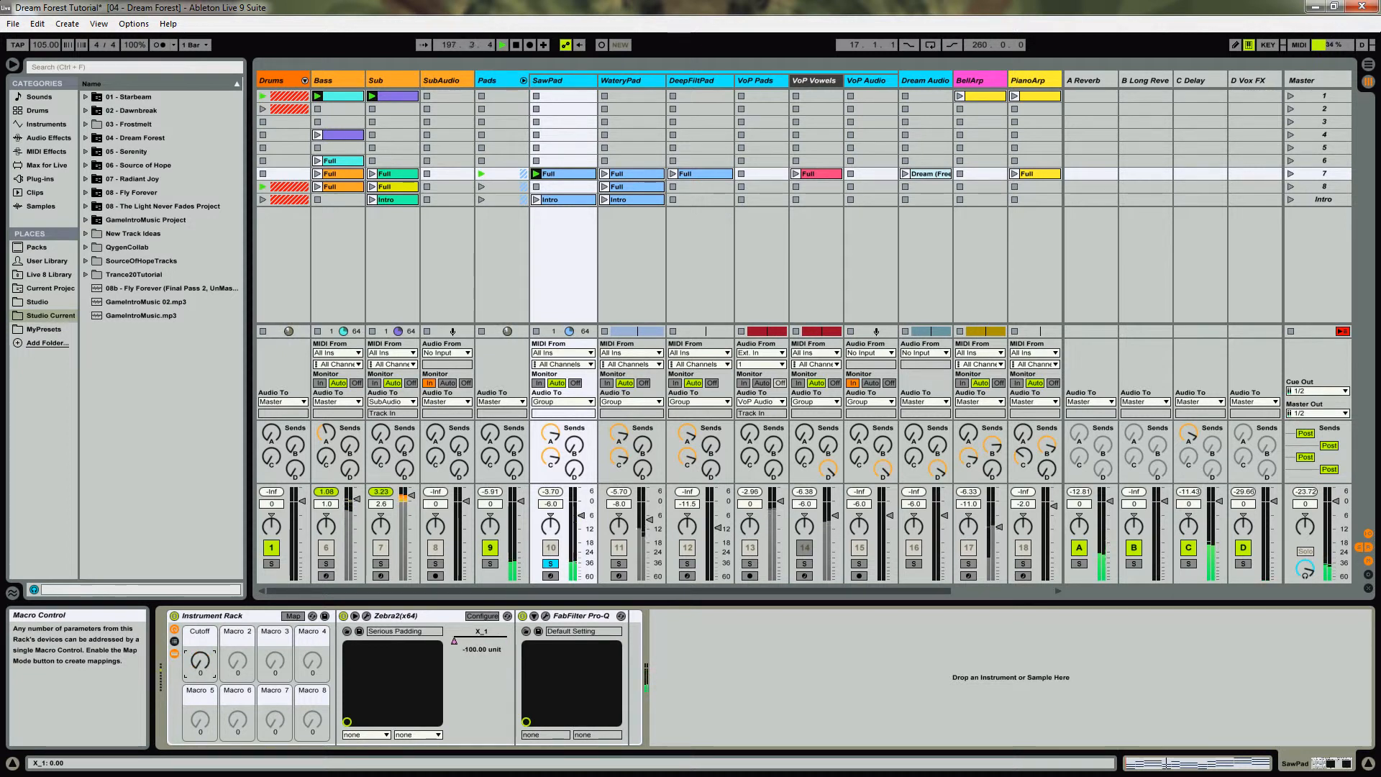
left_click_drag(204, 665, 204, 620)
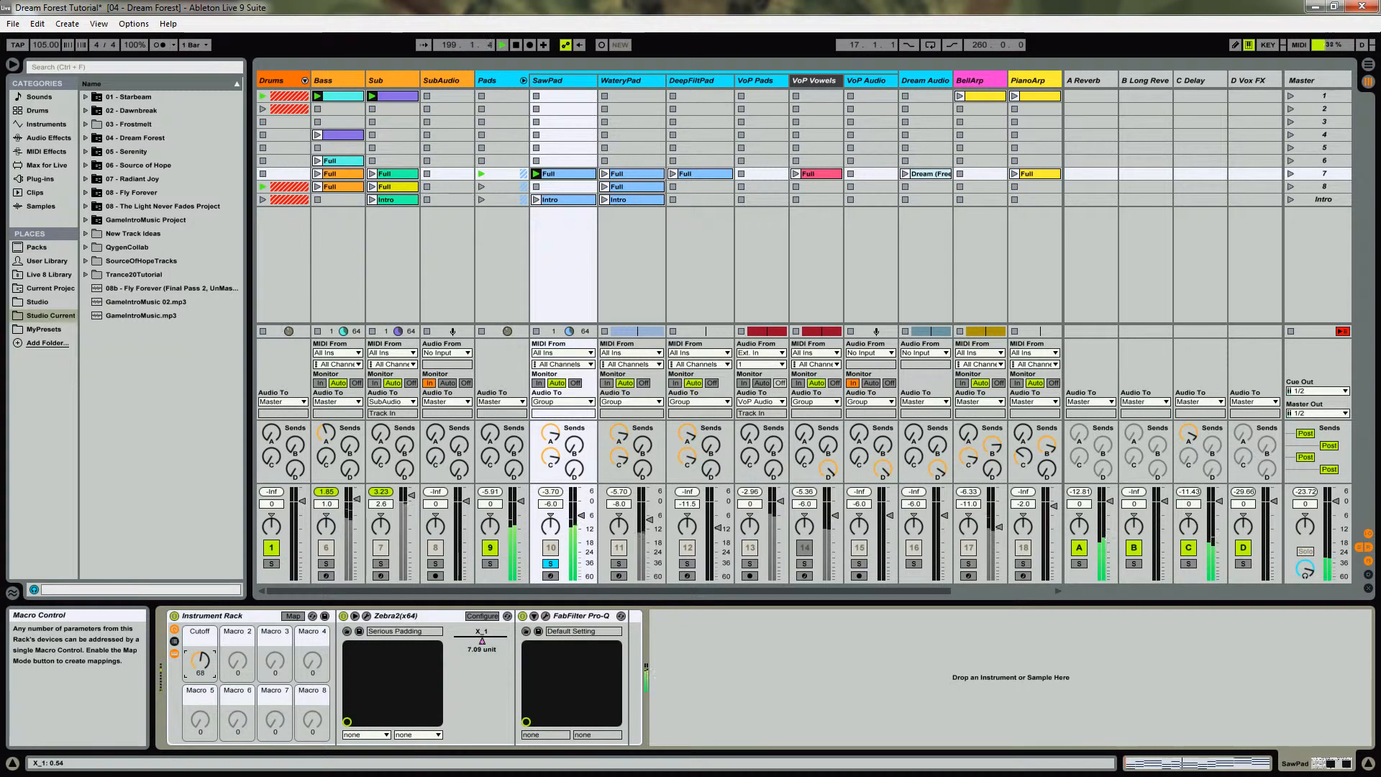
Unfold SawPad in the arrangement to show its Cutoff automation, return playback to the arrangement and play from bar 129
key("Tab")
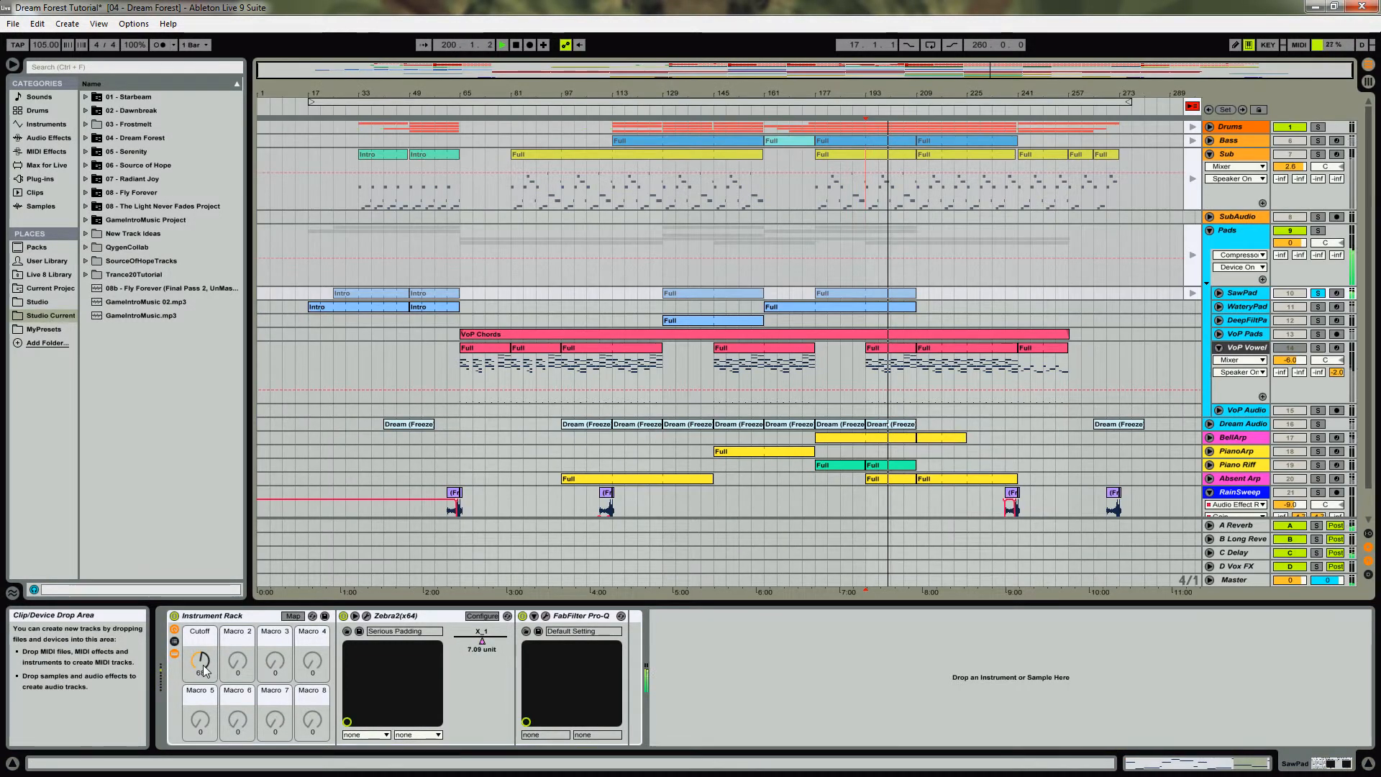
left_click(1219, 293)
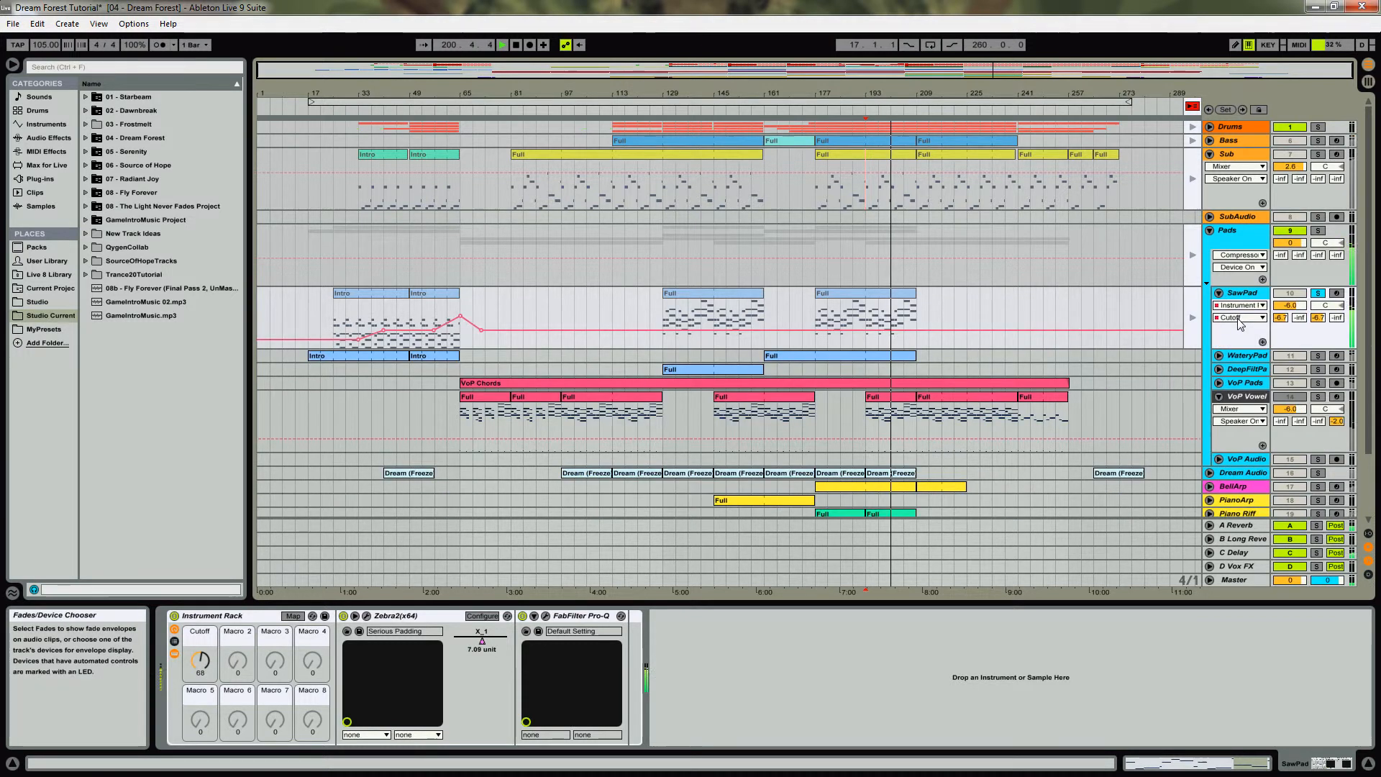
left_click(1193, 108)
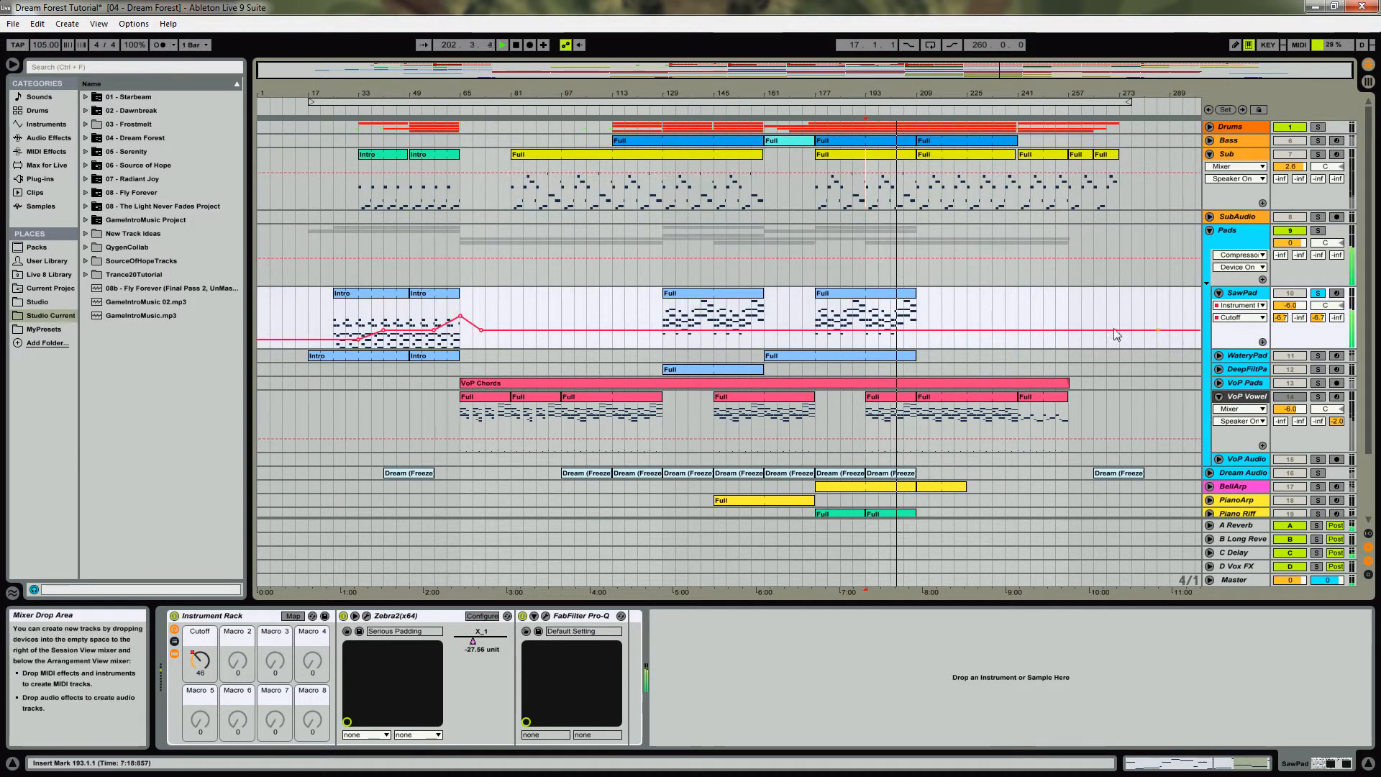
left_click(664, 316)
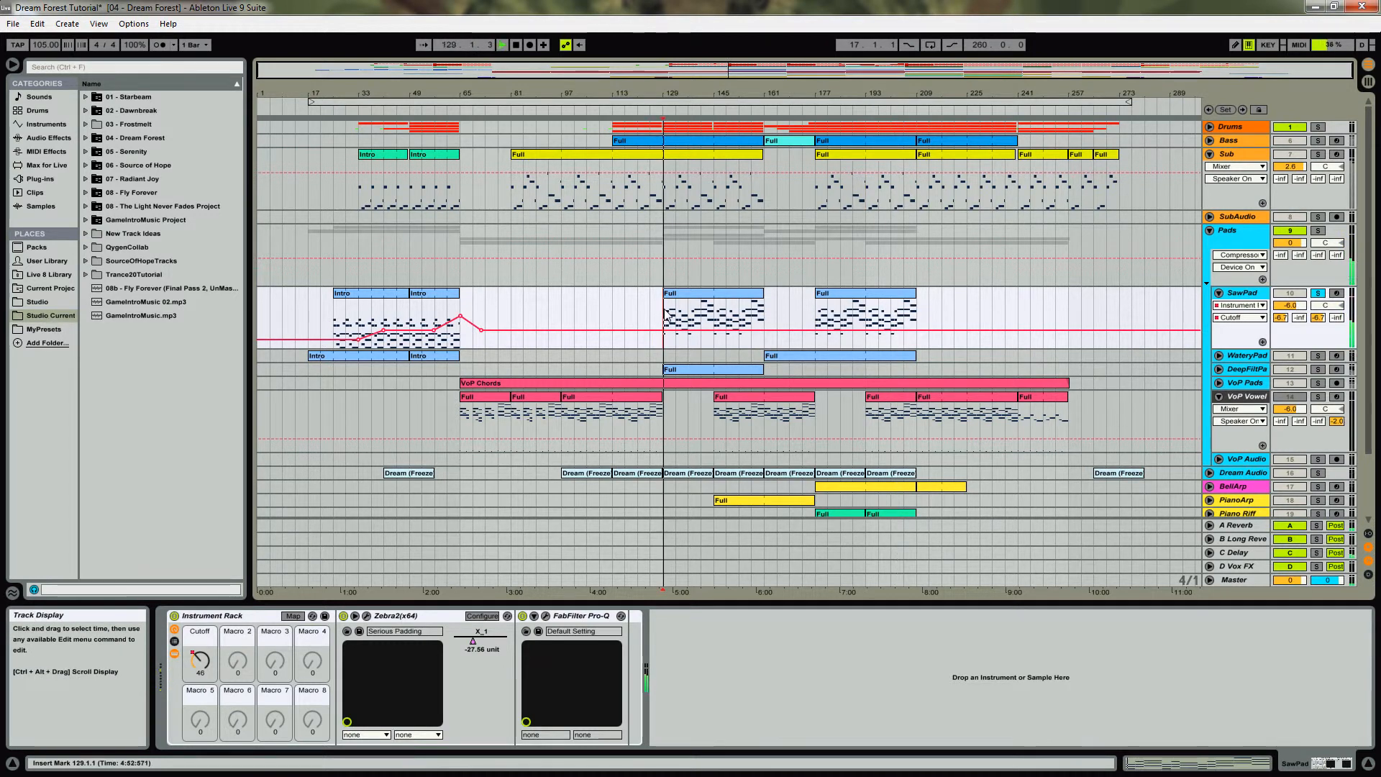
Open SawPad's Zebra2 and browse its patches to the Serious Padding preset in PadsHeaven's Warm & Soft folder
left_click(367, 616)
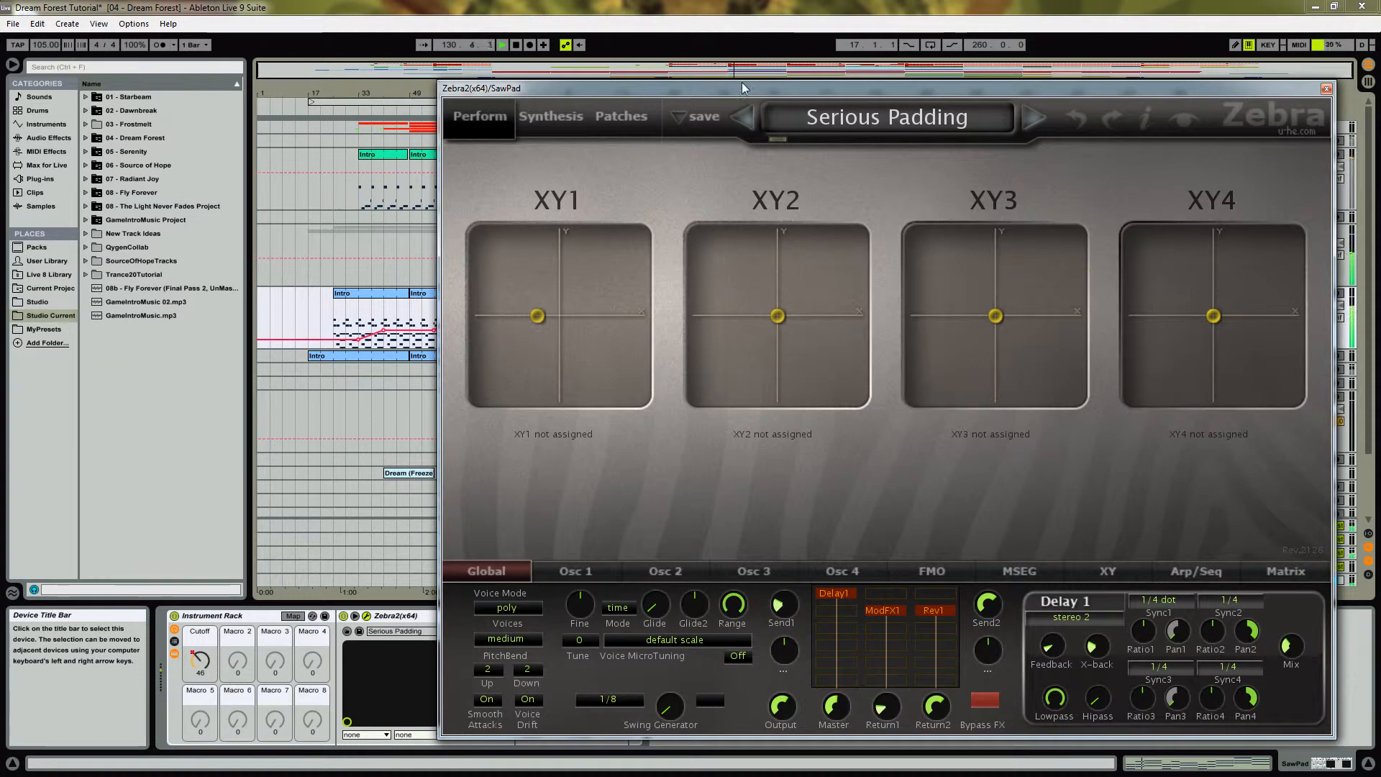
left_click_drag(731, 88, 618, 66)
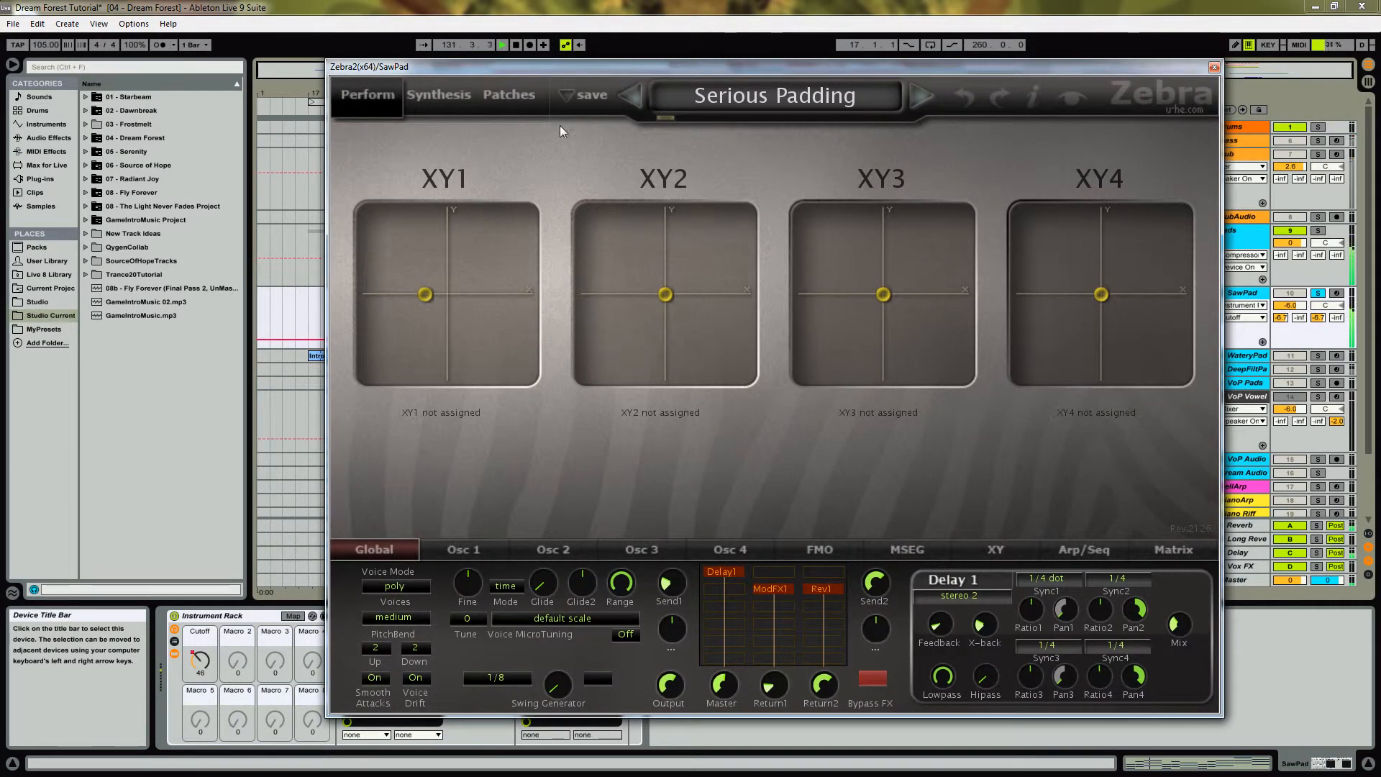
left_click(498, 96)
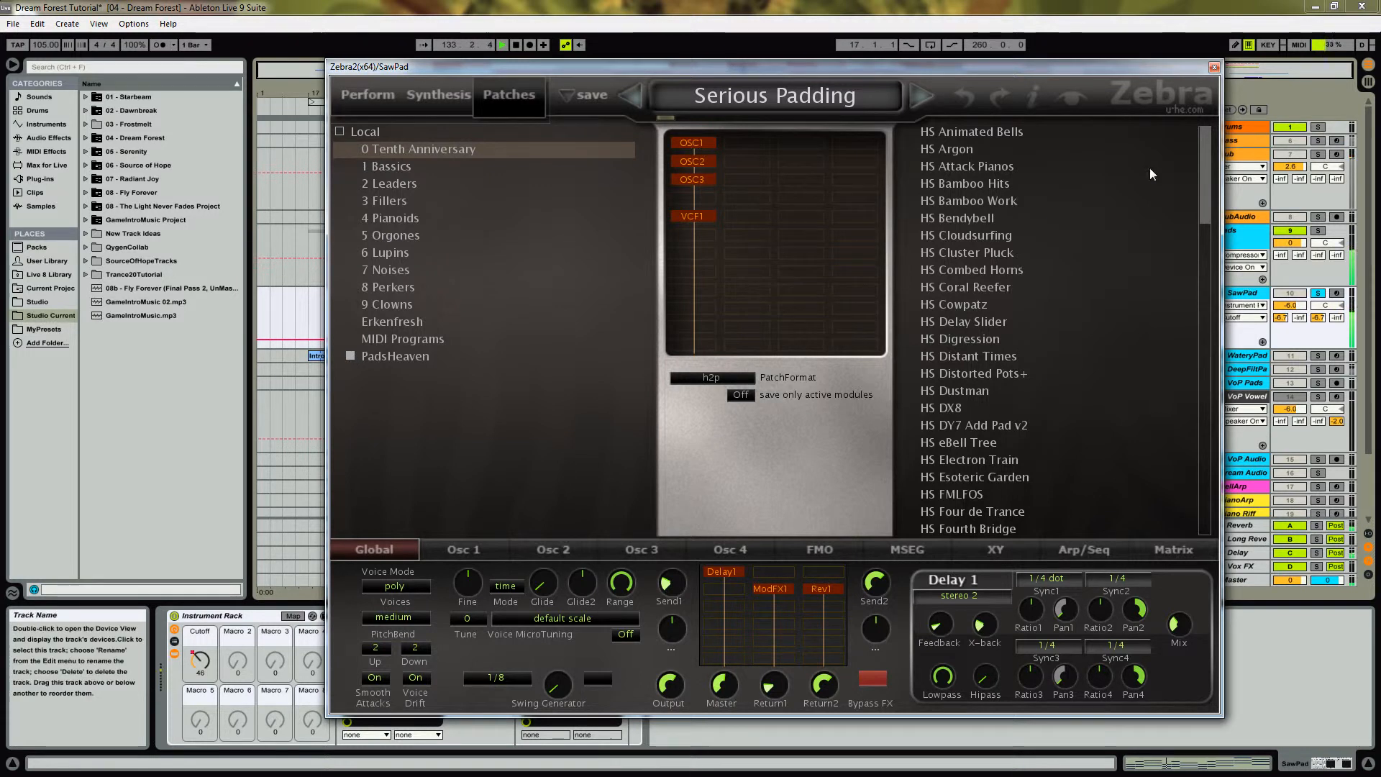
mouse_move(1202, 177)
left_mouse_down()
mouse_move(1197, 487)
mouse_move(1183, 174)
left_mouse_up()
left_click(393, 356)
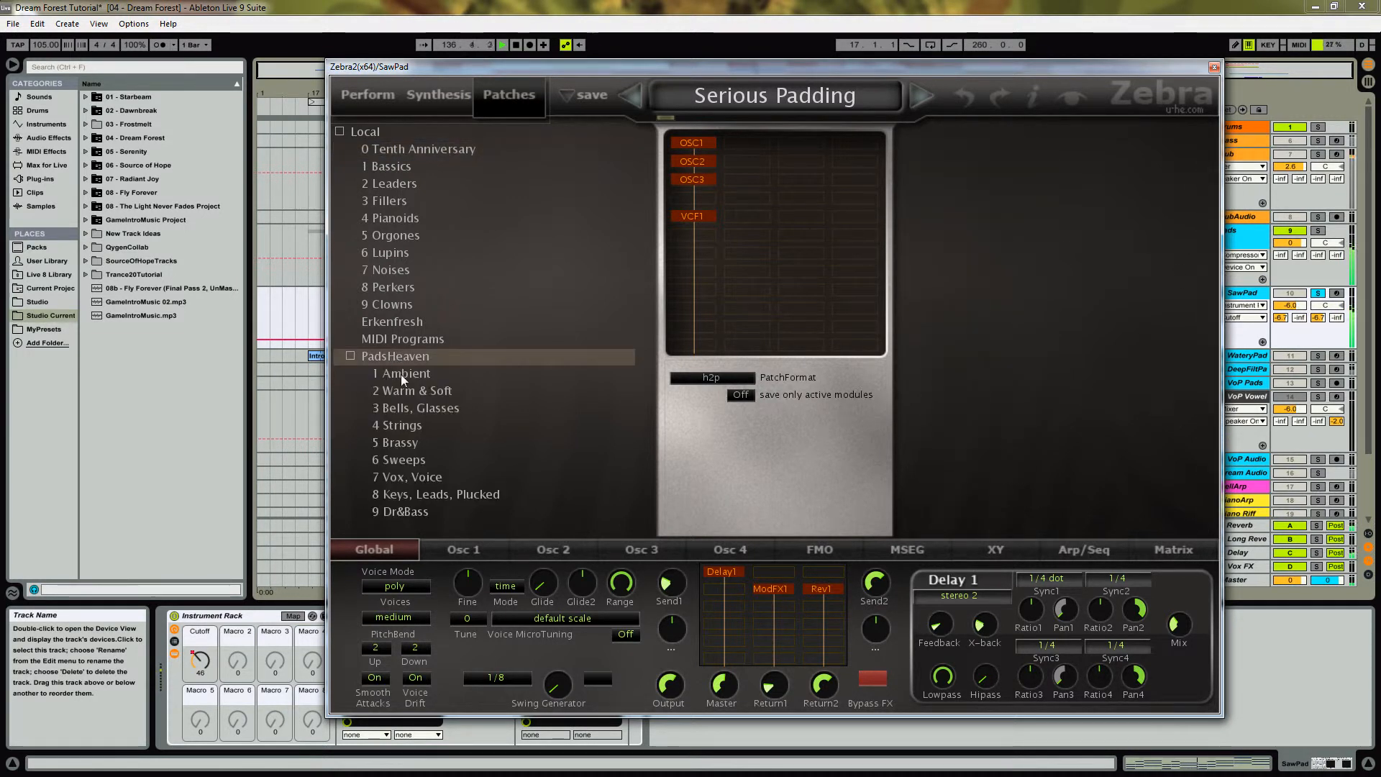
left_click(401, 374)
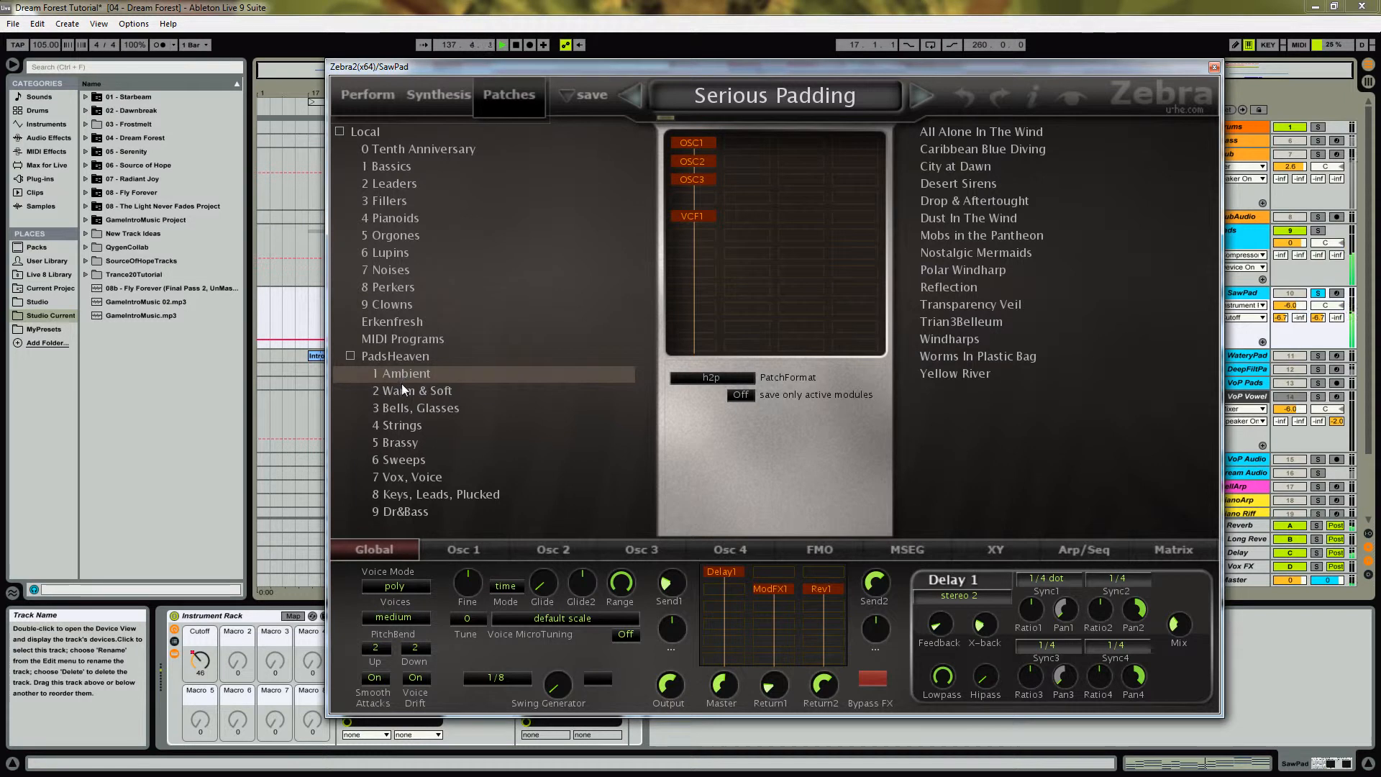
left_click(401, 390)
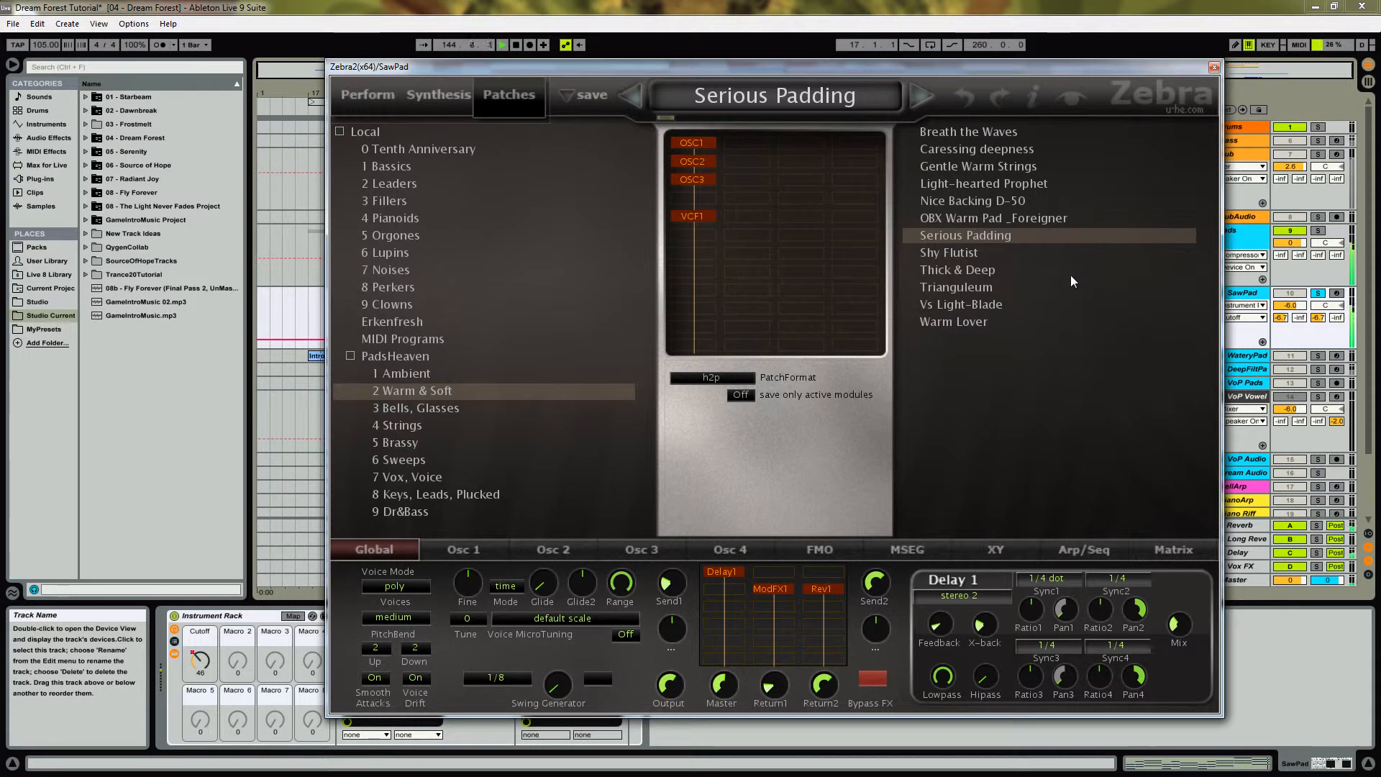
Examine the OSC1, OSC2, OSC3 and VCF1 modules in Zebra2's synthesis view for Serious Padding, and close the plug-in
left_click(443, 97)
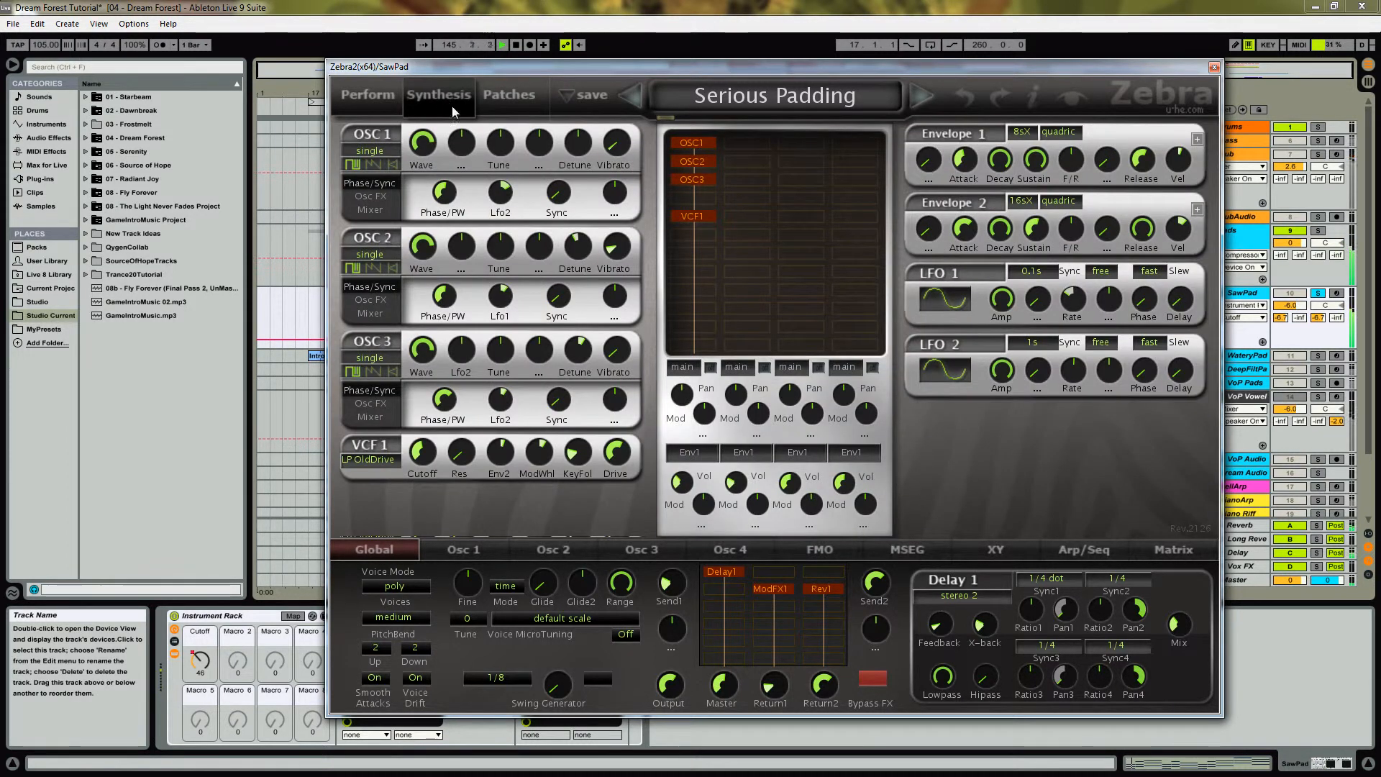
left_click(695, 144)
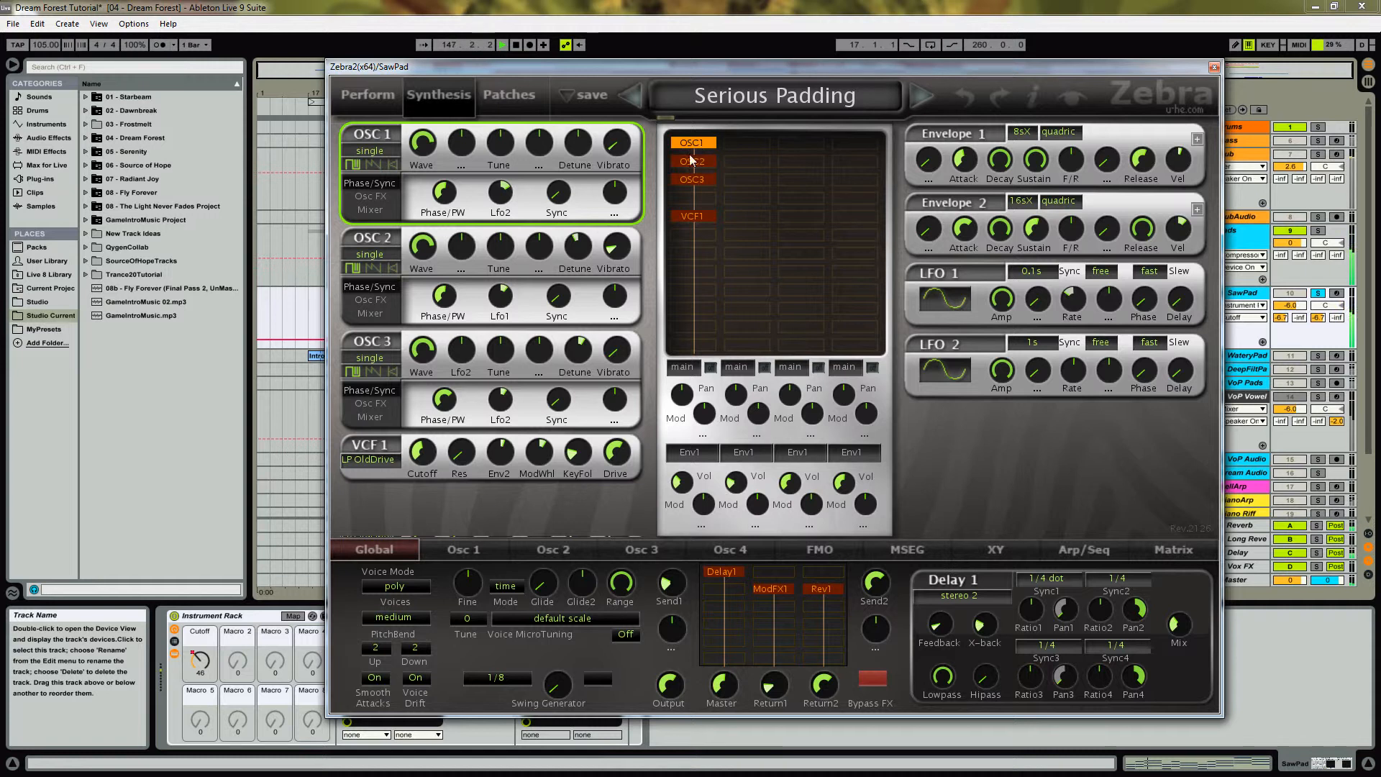
left_click(687, 163)
left_click(687, 180)
left_click(685, 218)
left_click(688, 143)
left_click(689, 162)
left_click(688, 182)
left_click(689, 215)
left_click(696, 142)
left_click(1215, 67)
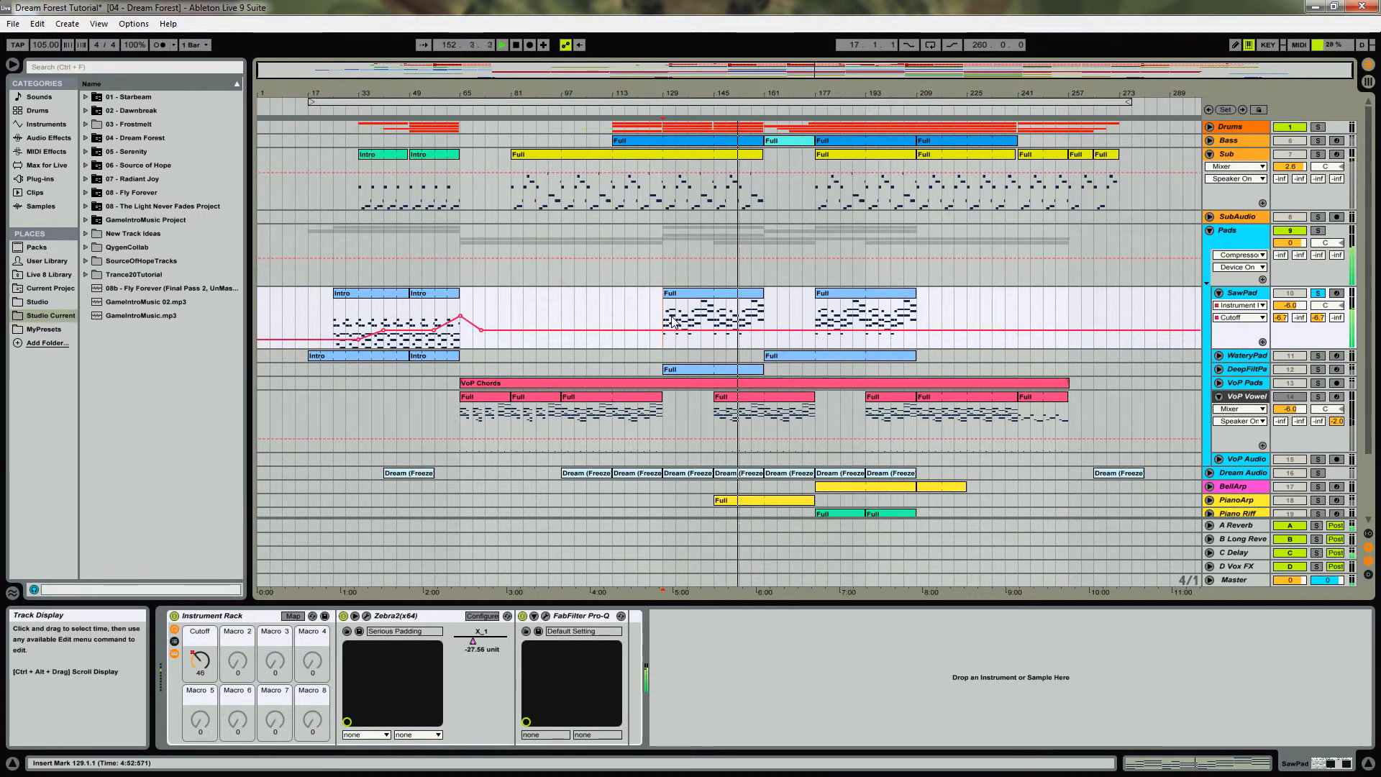
Solo the WateryPad track, play its Full clip from bar 161 and unfold the track to show its notes
key("Tab")
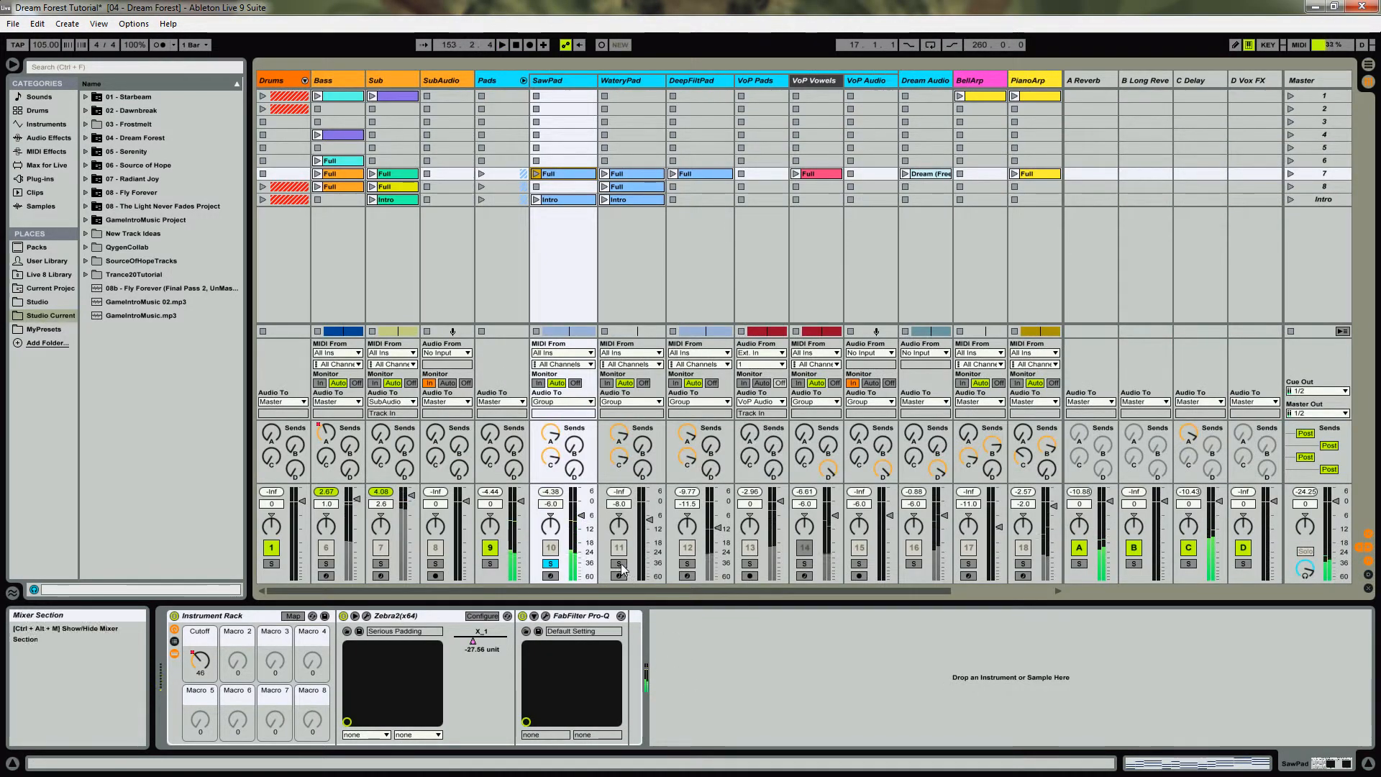
left_click(619, 564)
key("Tab")
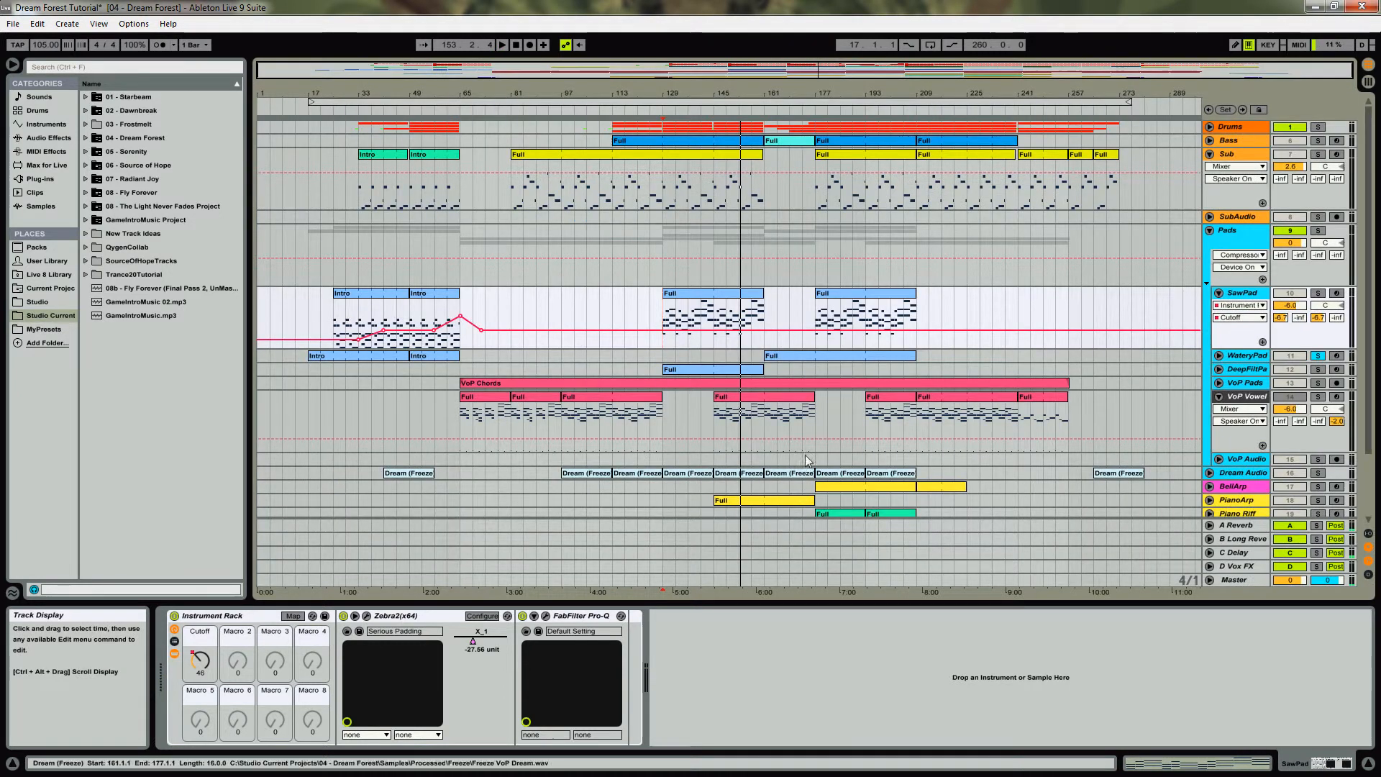
left_click(798, 355)
key("space")
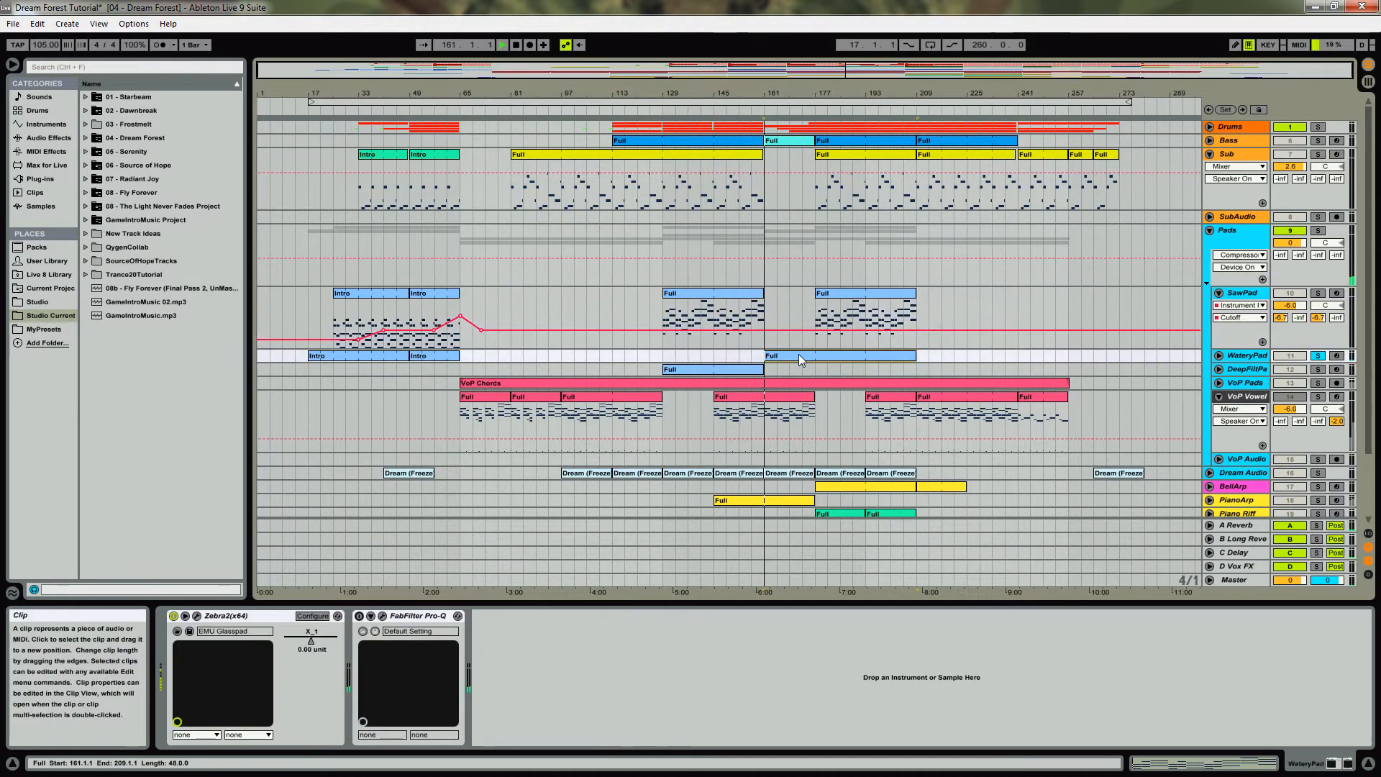
left_click(1219, 356)
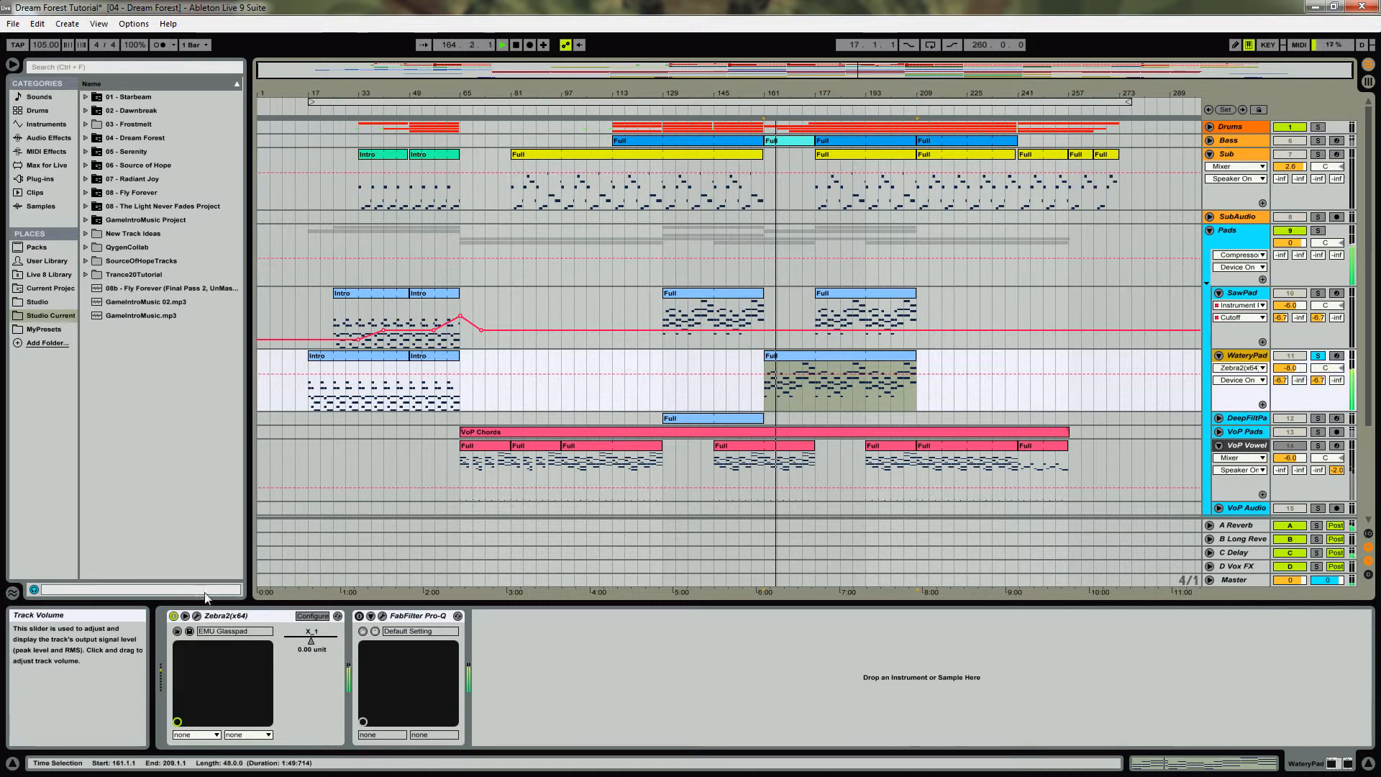
Examine the EMU Glasspad preset's patch folder and synthesis modules in WateryPad's Zebra2, and close the plug-in
left_click(197, 617)
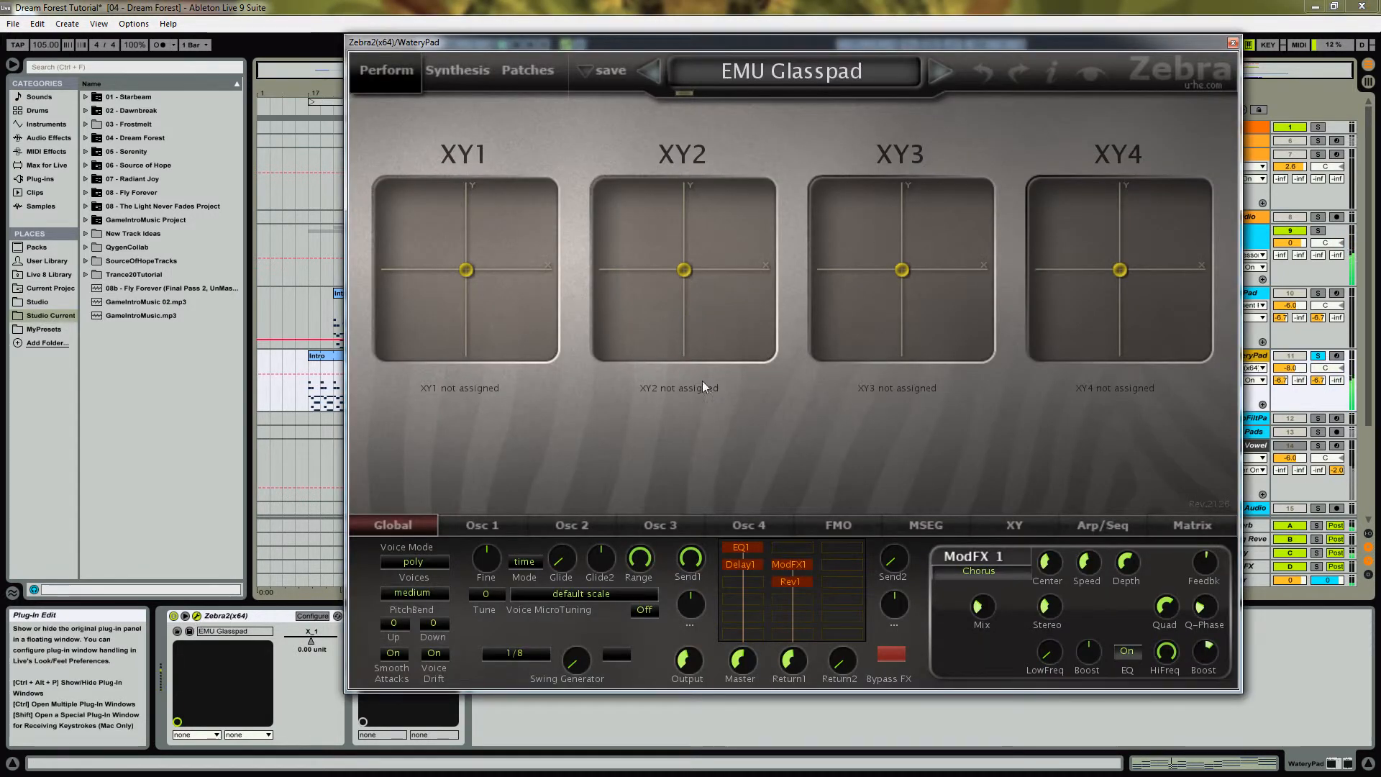
left_click(505, 67)
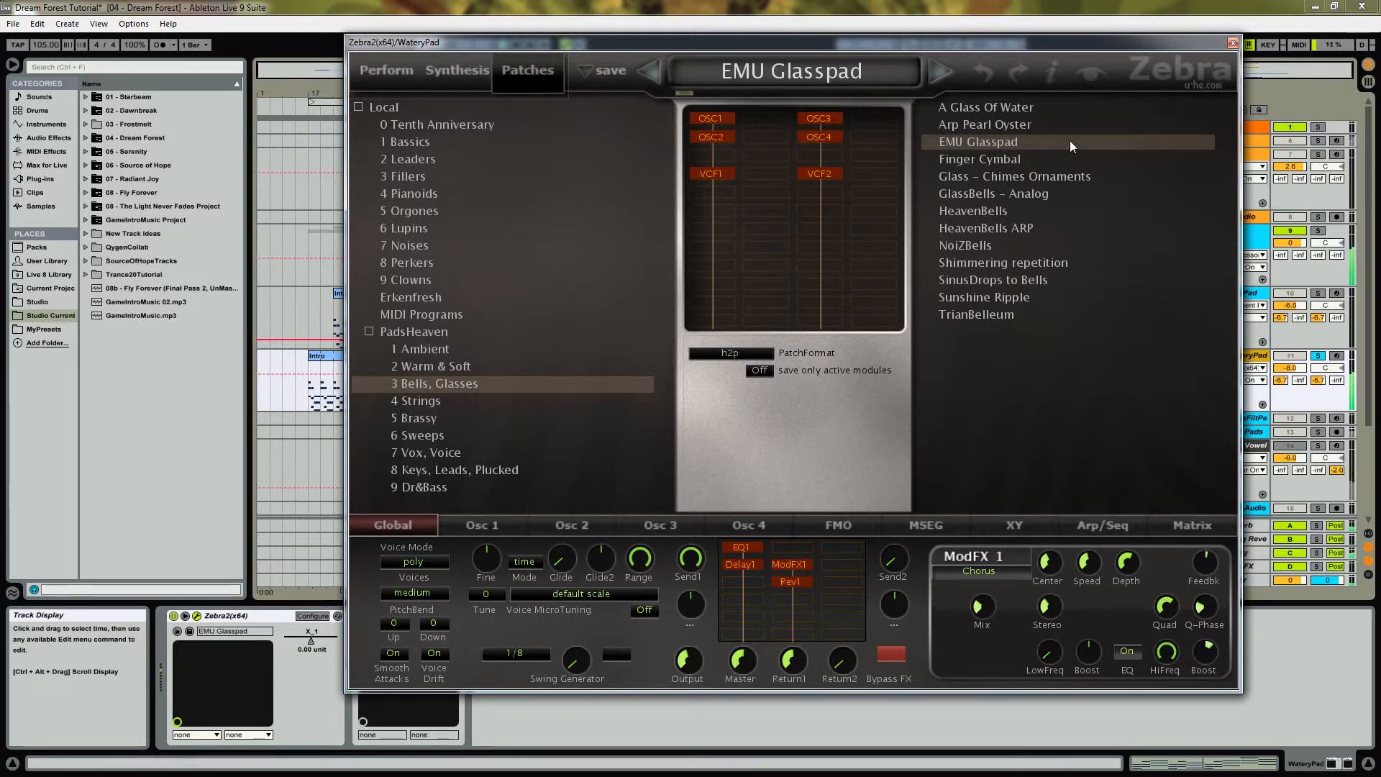
left_click(464, 73)
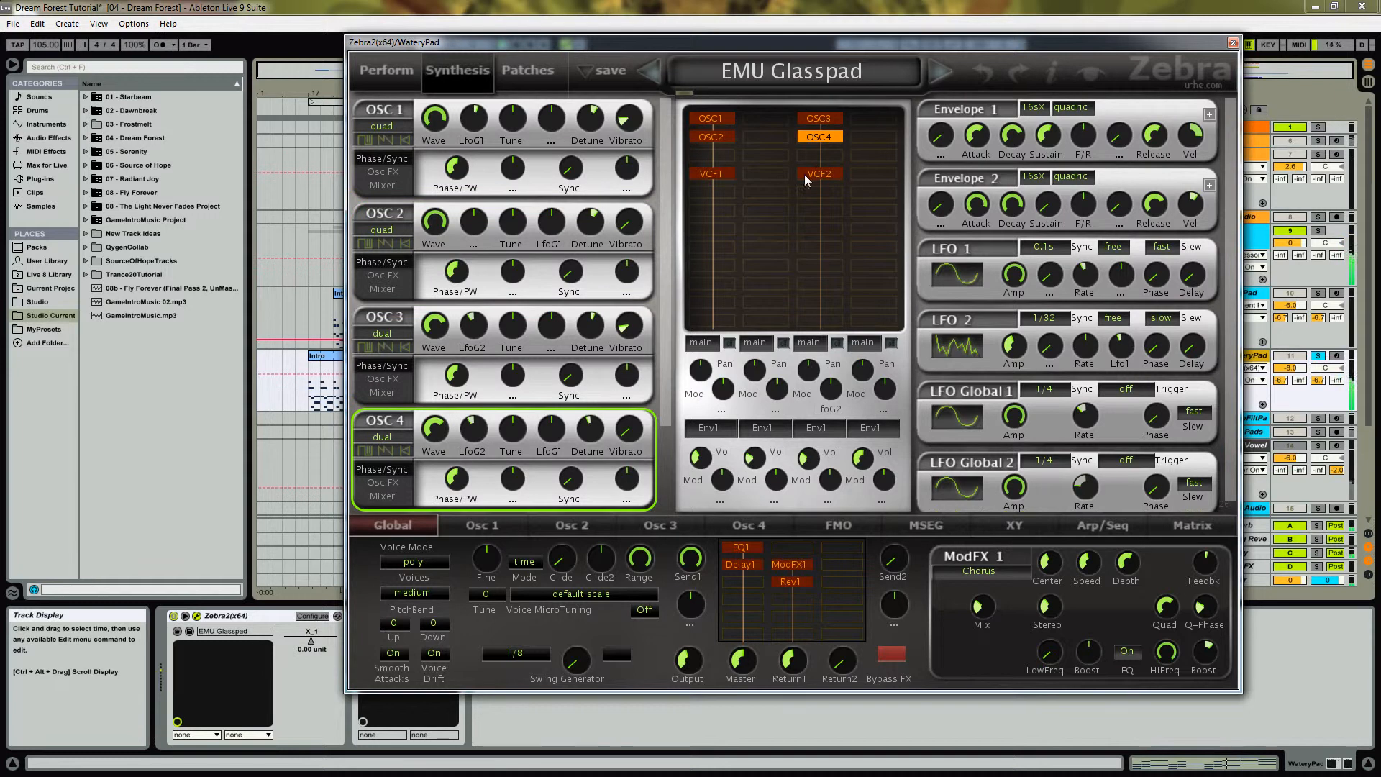
left_click(531, 71)
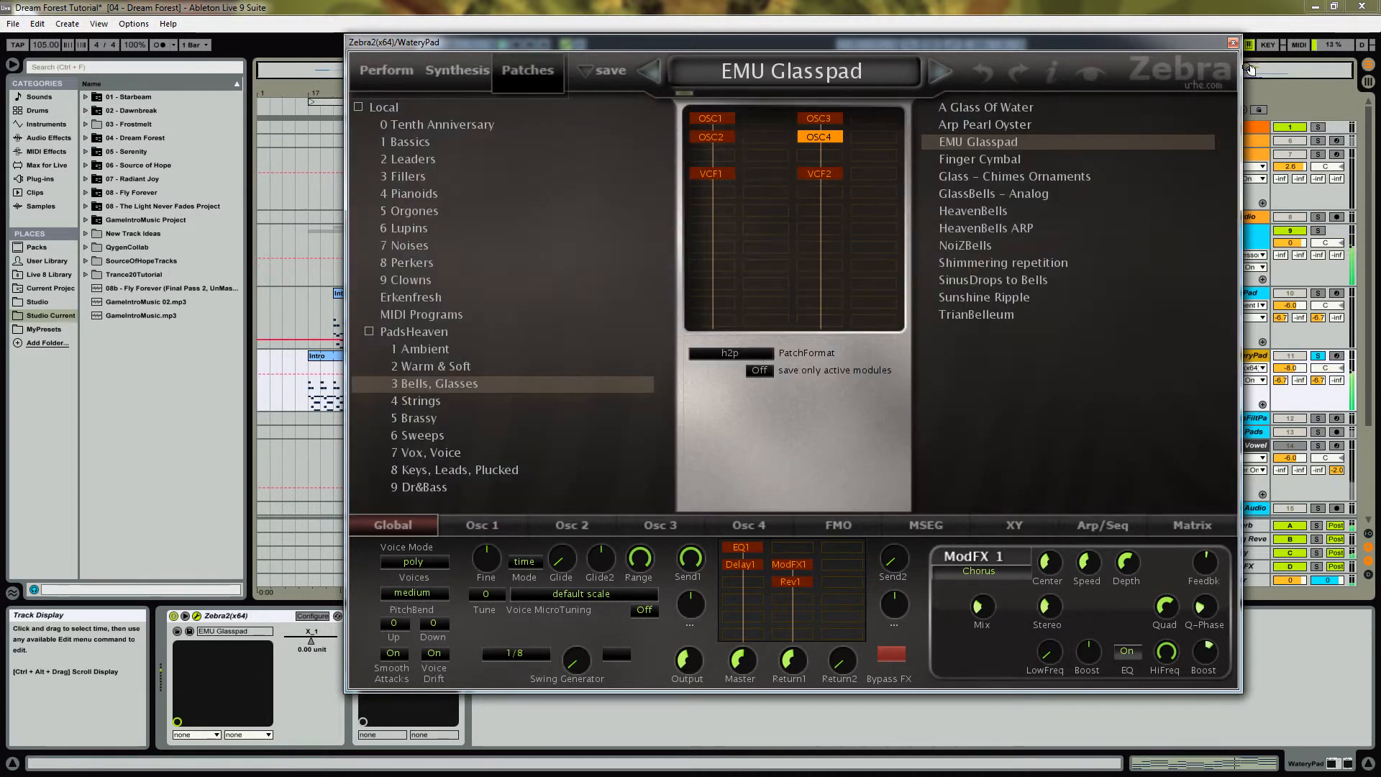
left_click(1233, 44)
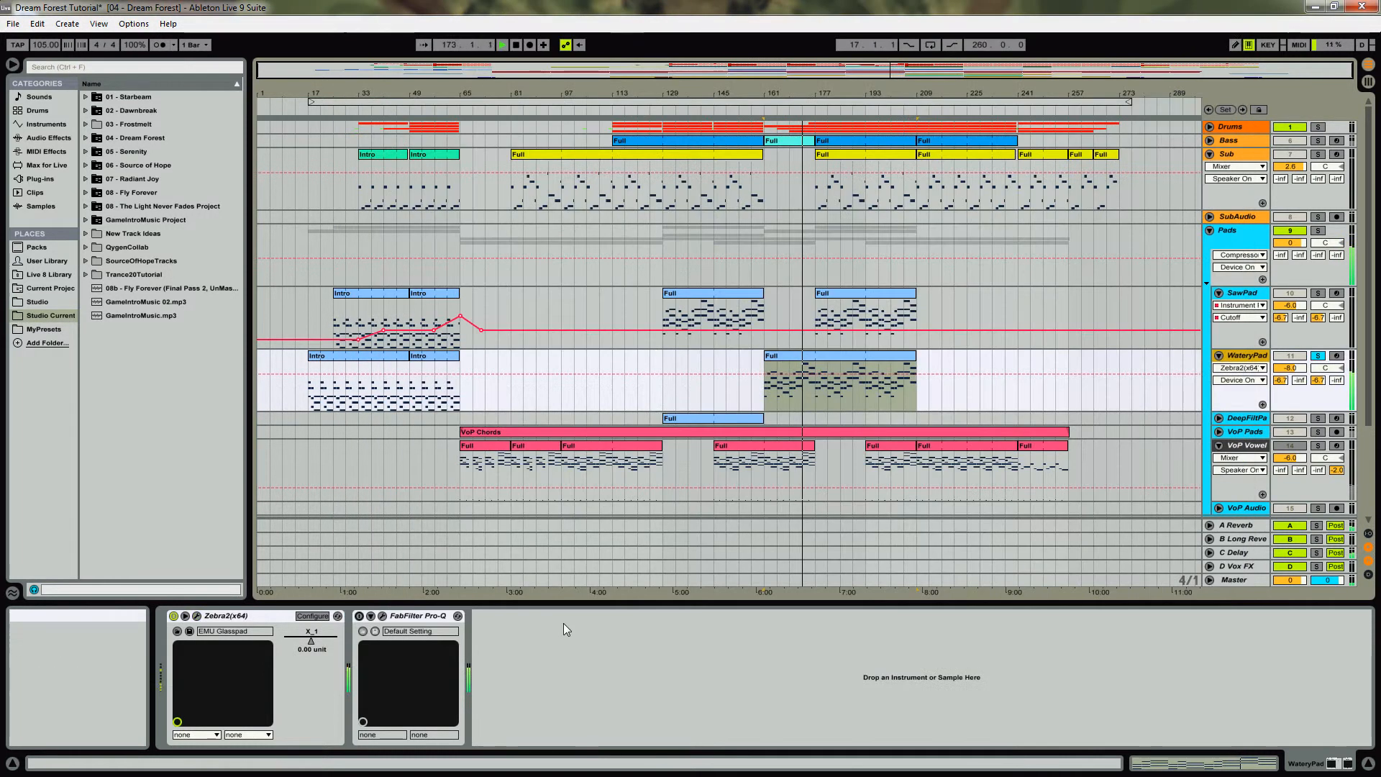
Look at WateryPad's FabFilter Pro-Q and SawPad's Instrument Rack chain, and stop playback
left_click(403, 617)
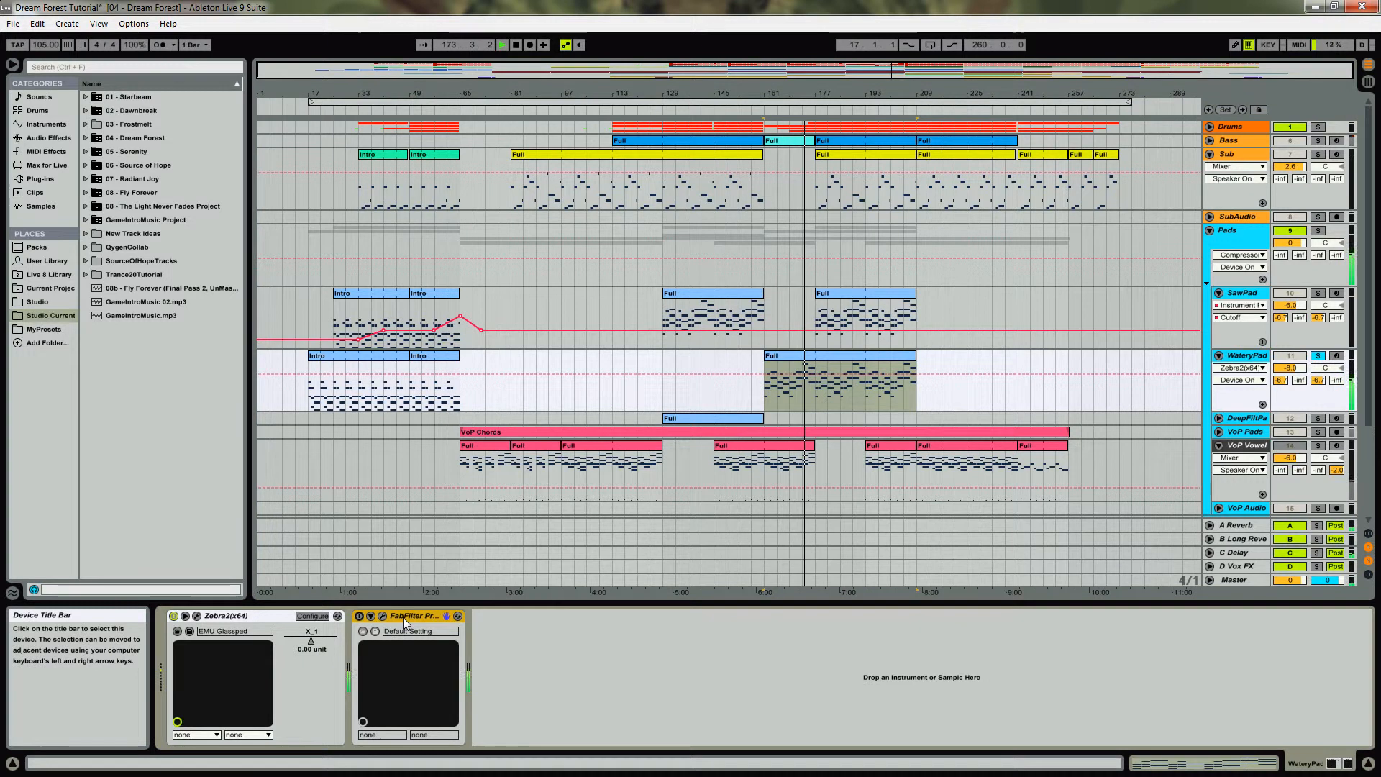
left_click(1244, 295)
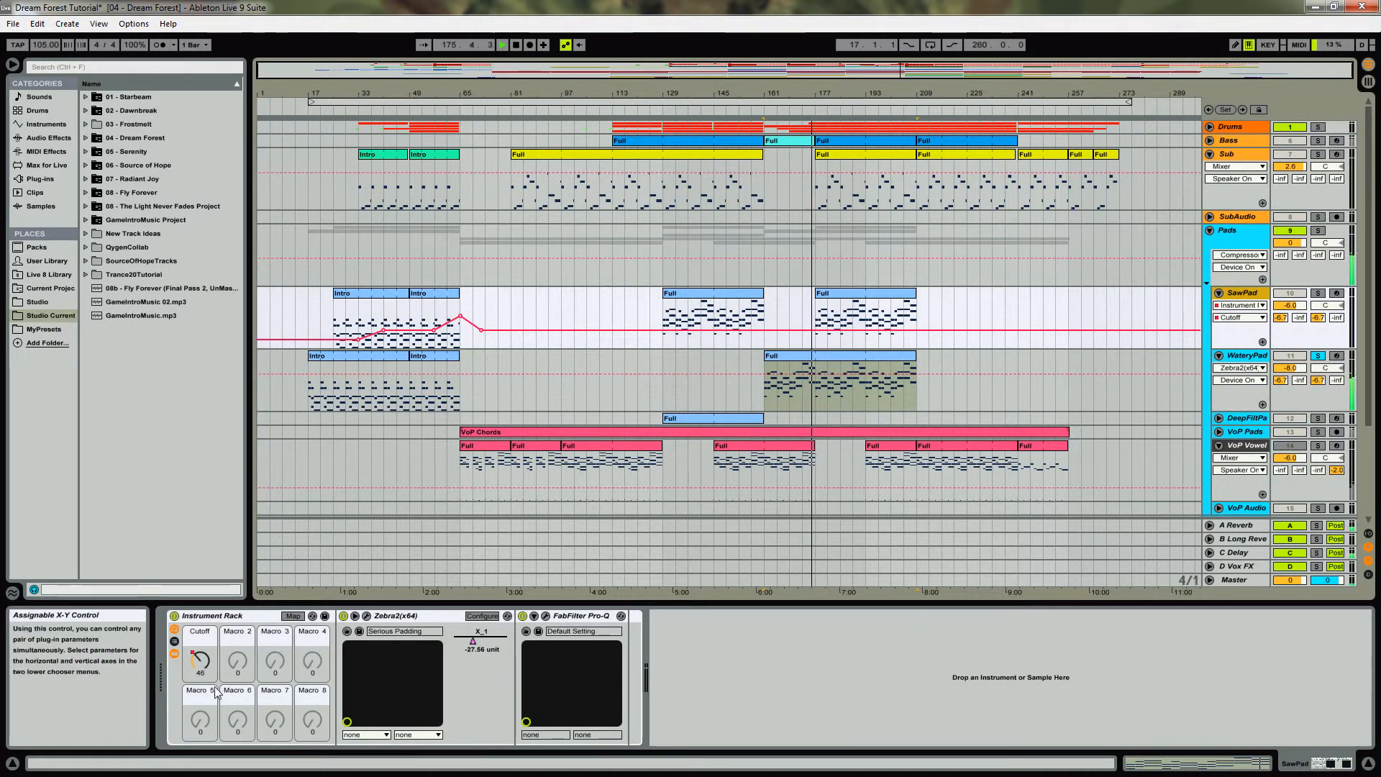
key("space")
Solo and unfold the DeepFiltPad track, and play its Full clip from bar 129
left_click(1317, 418)
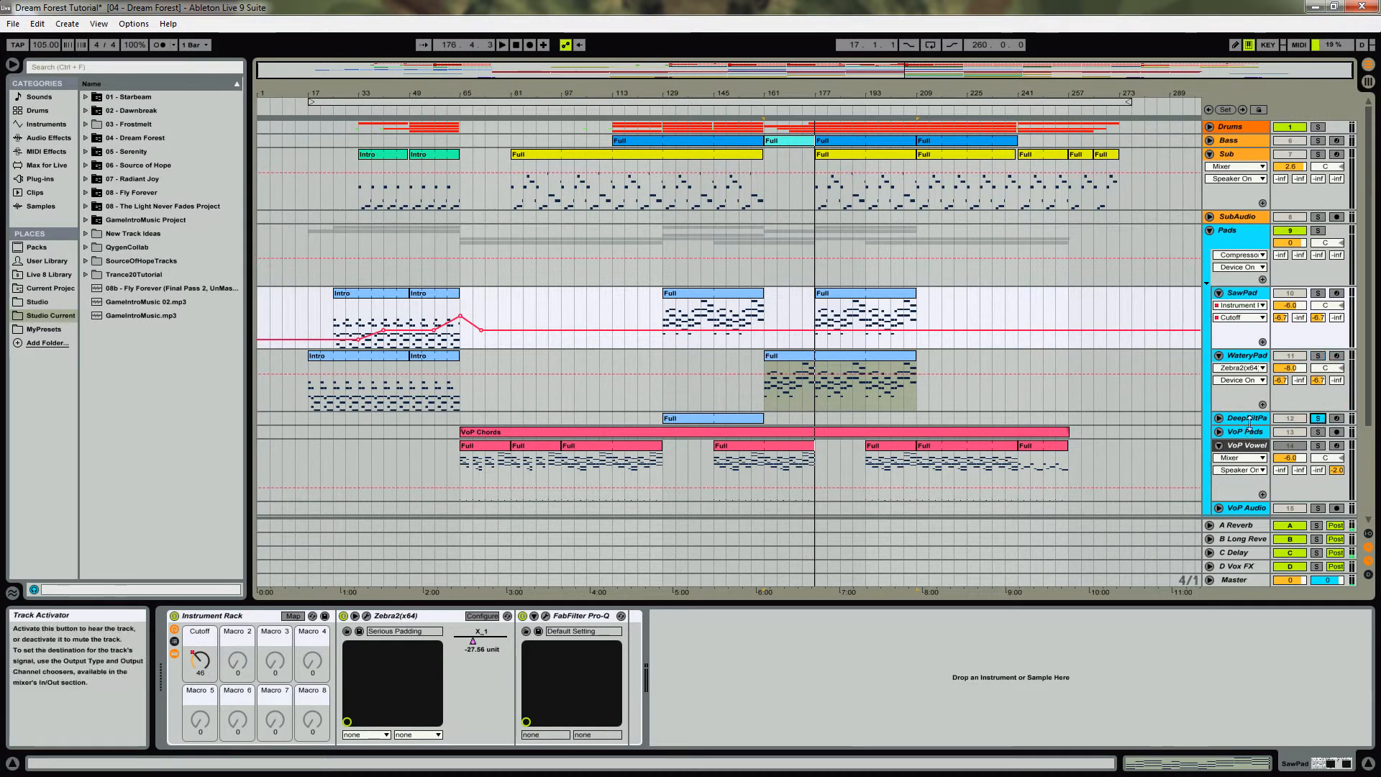
left_click(1219, 418)
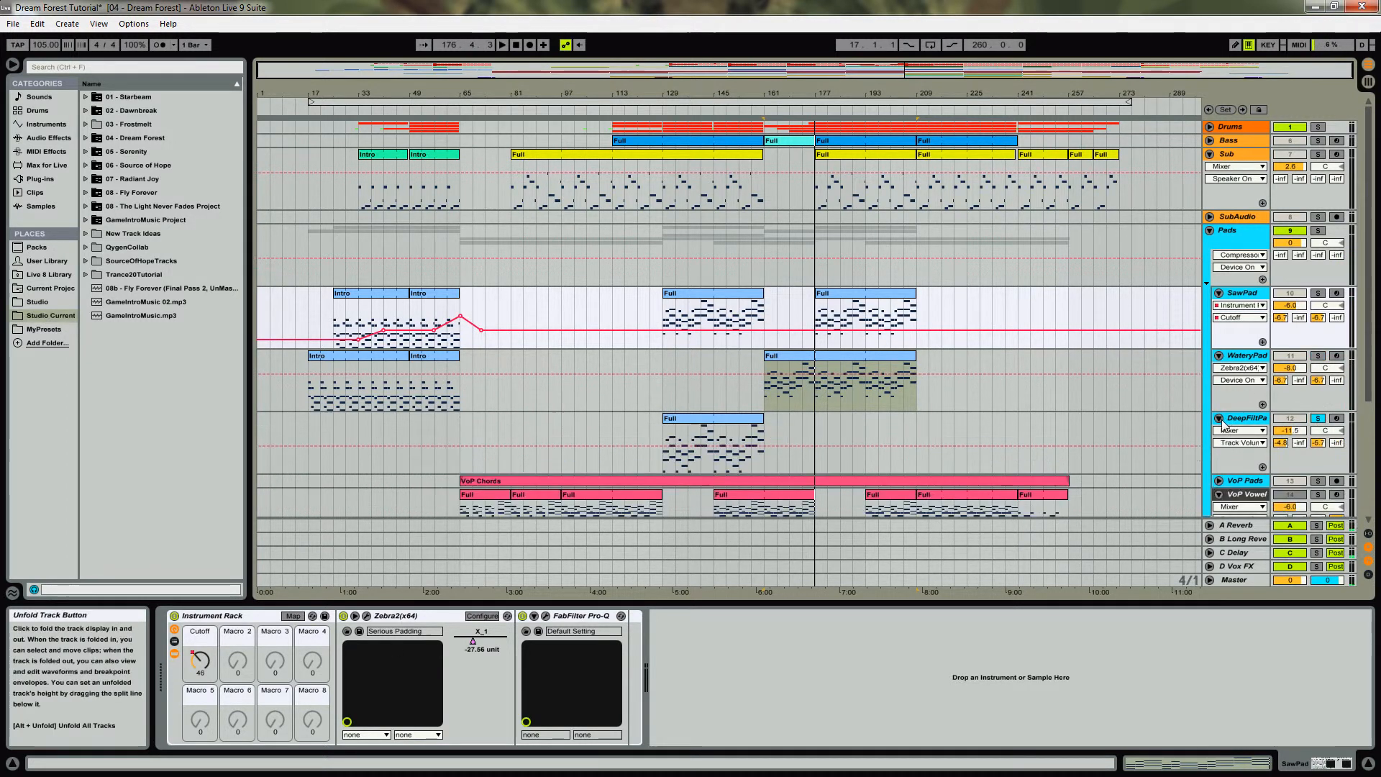
left_click(662, 460)
key("space")
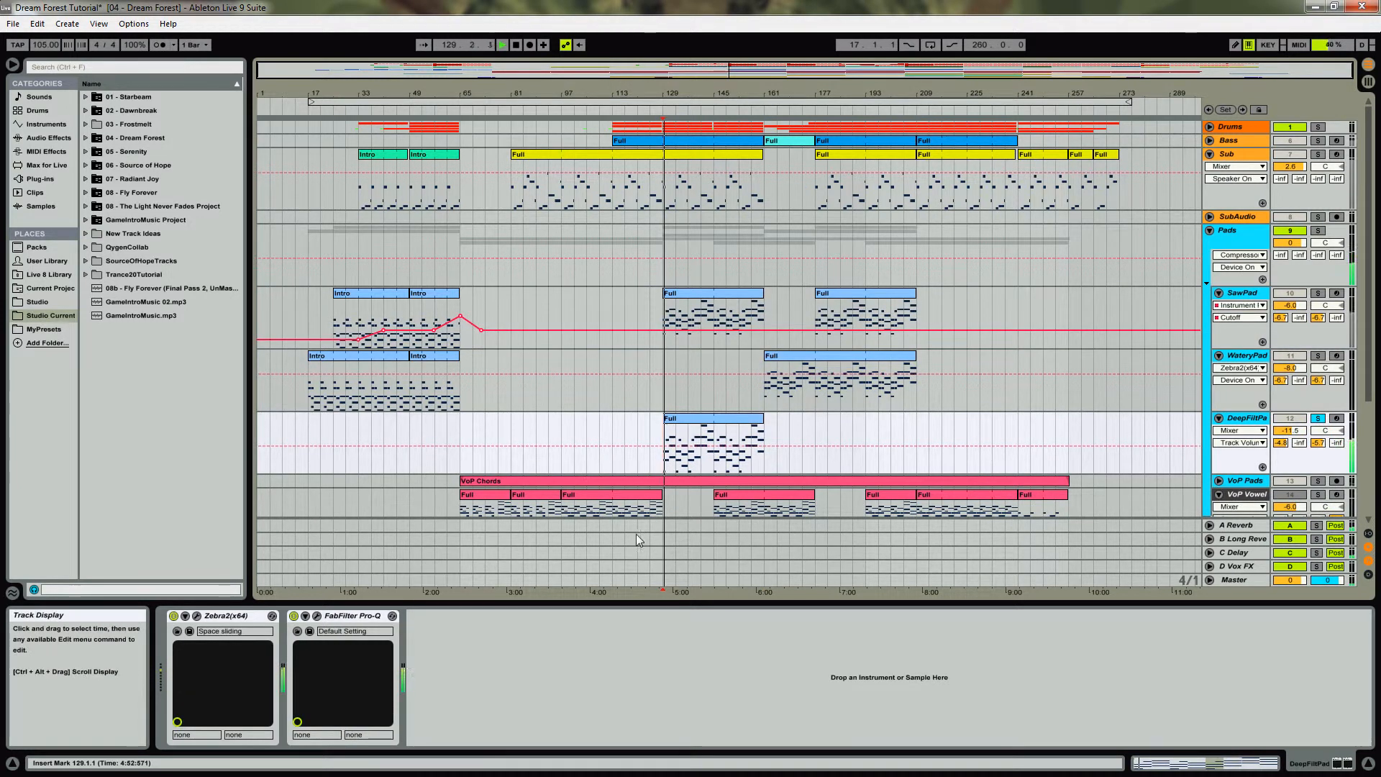
Examine the Space sliding preset's patch folder and its oscillator and filter modules in DeepFiltPad's Zebra2, and close the plug-in
left_click(197, 617)
left_click(479, 80)
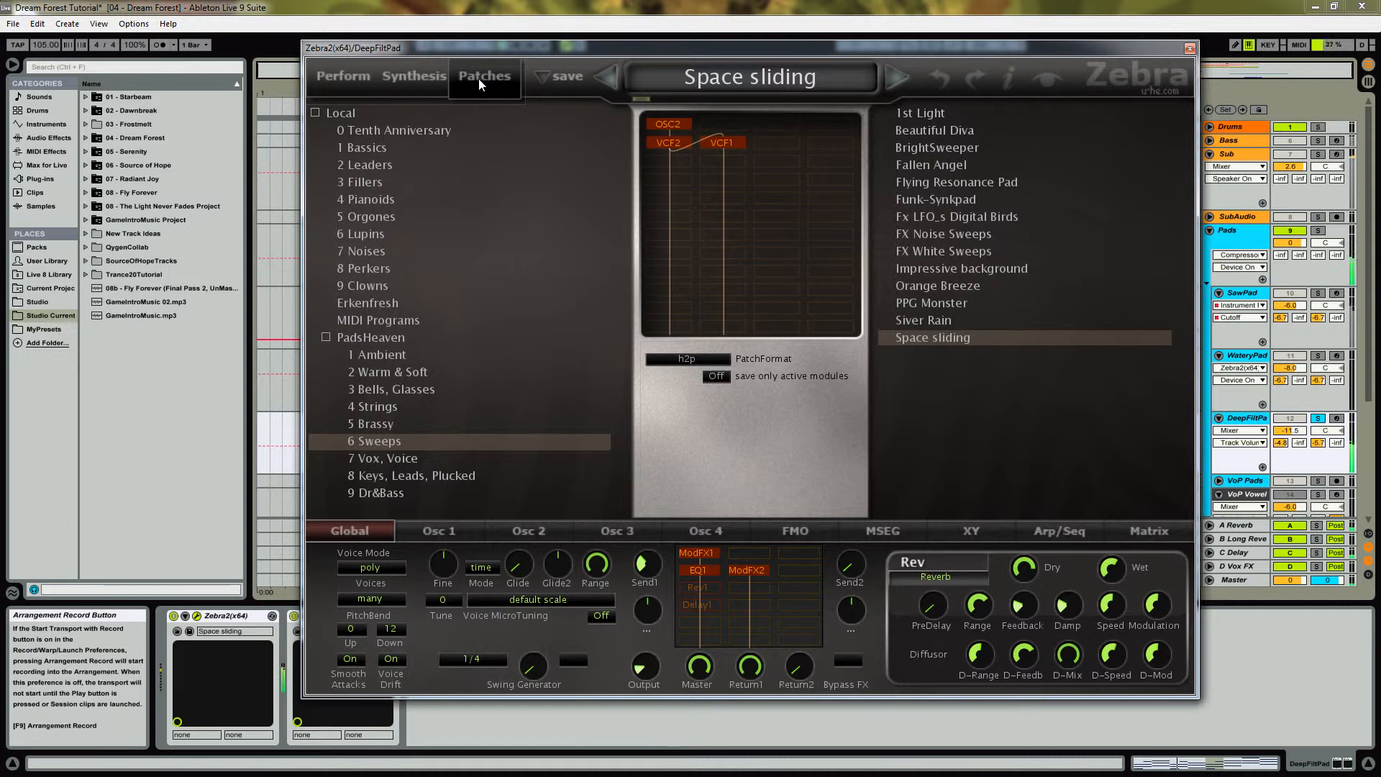
left_click(416, 82)
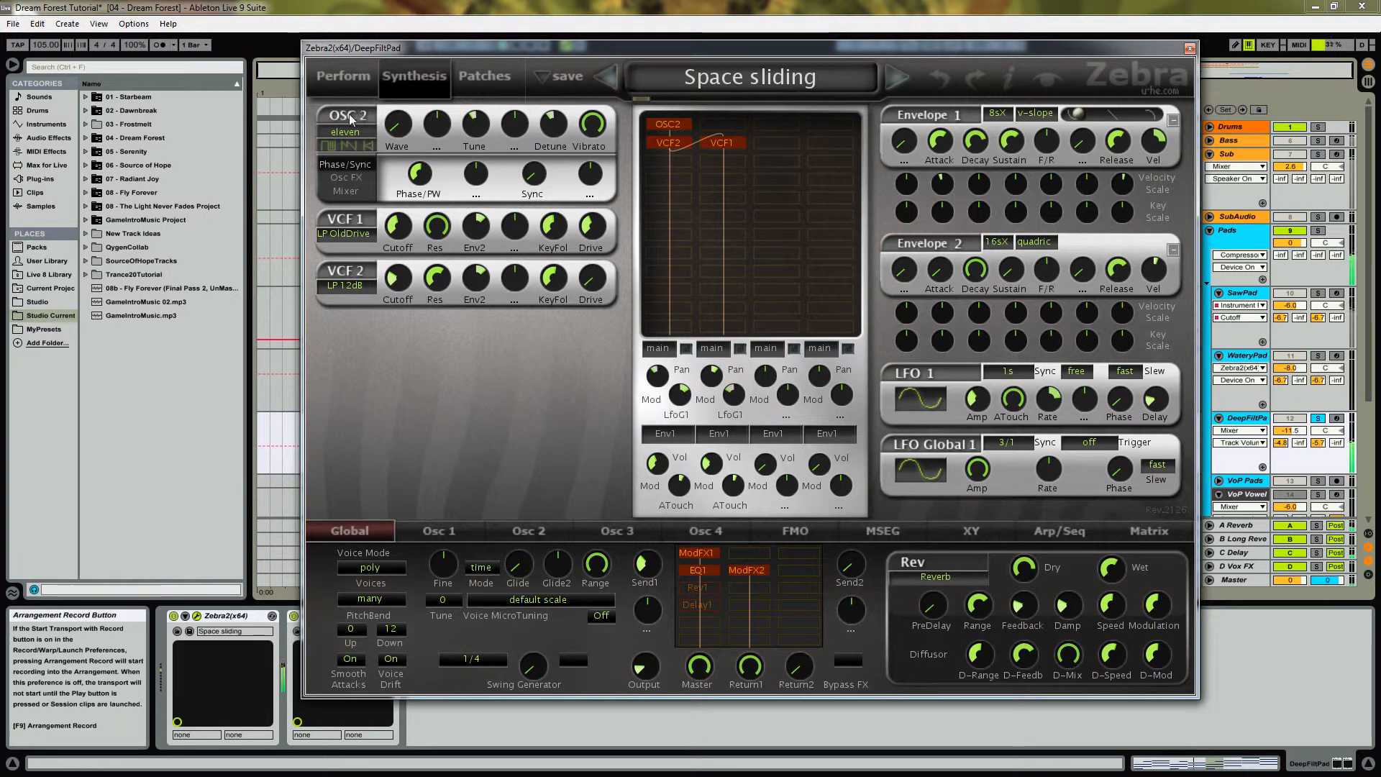
left_click(673, 142)
left_click(1190, 49)
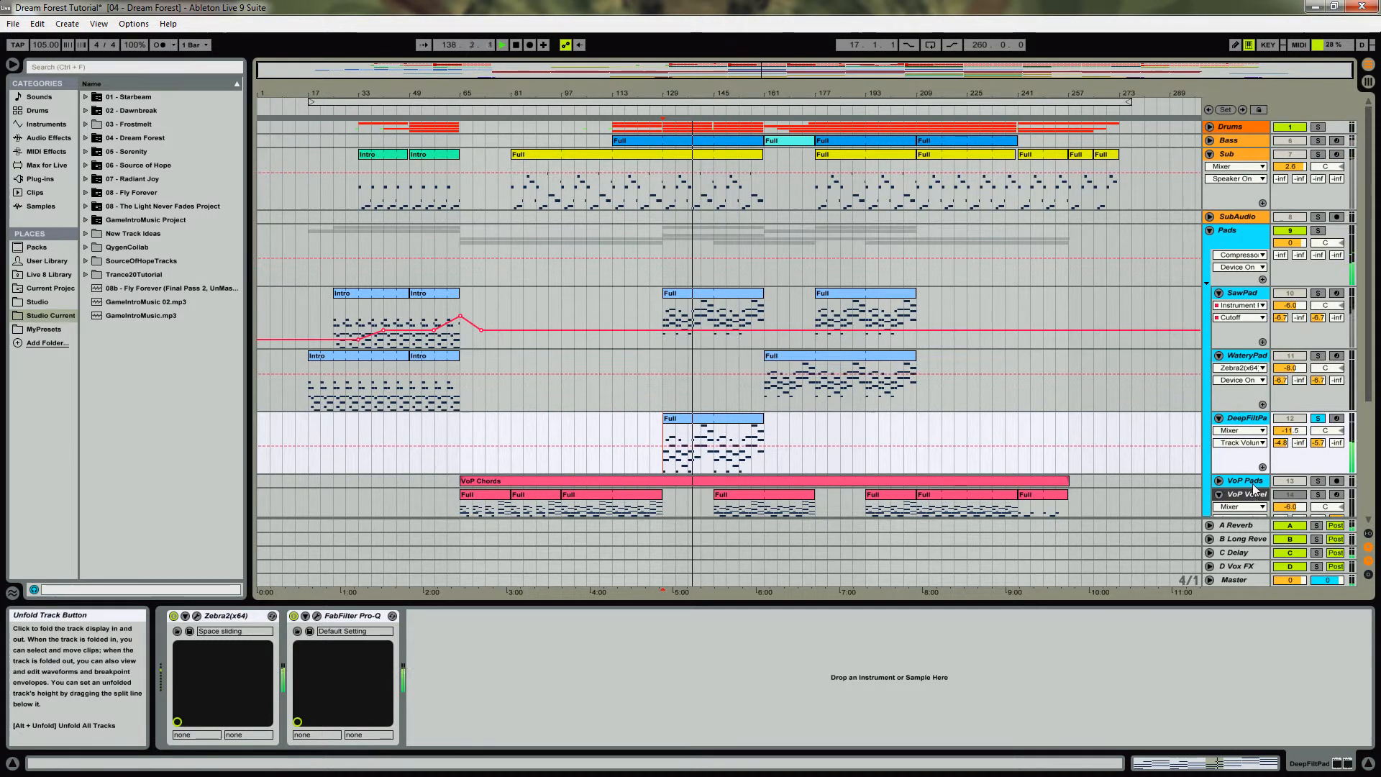
Stop playback and clear the solo on the DeepFiltPad track
scroll(1256, 450, "down", 2)
scroll(1256, 453, "down", 2)
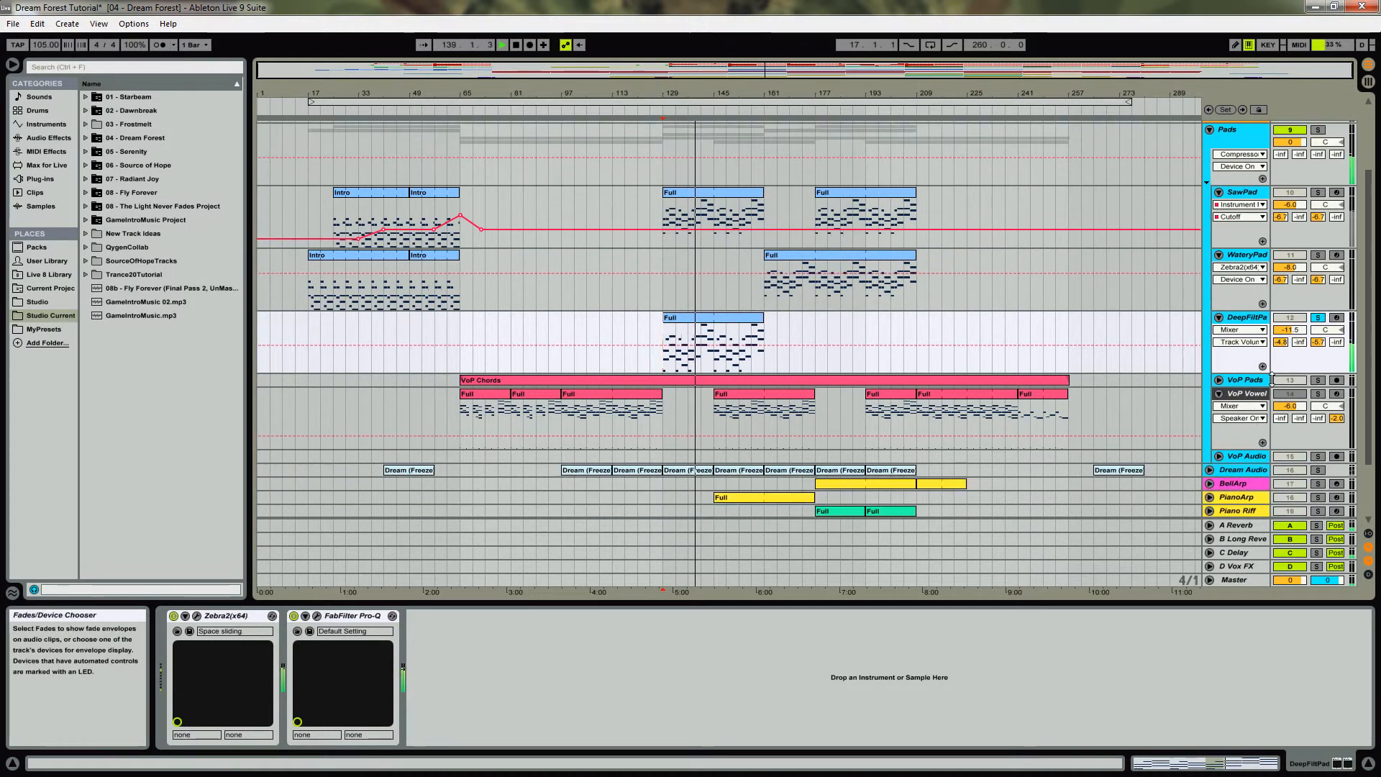
left_click(1317, 317)
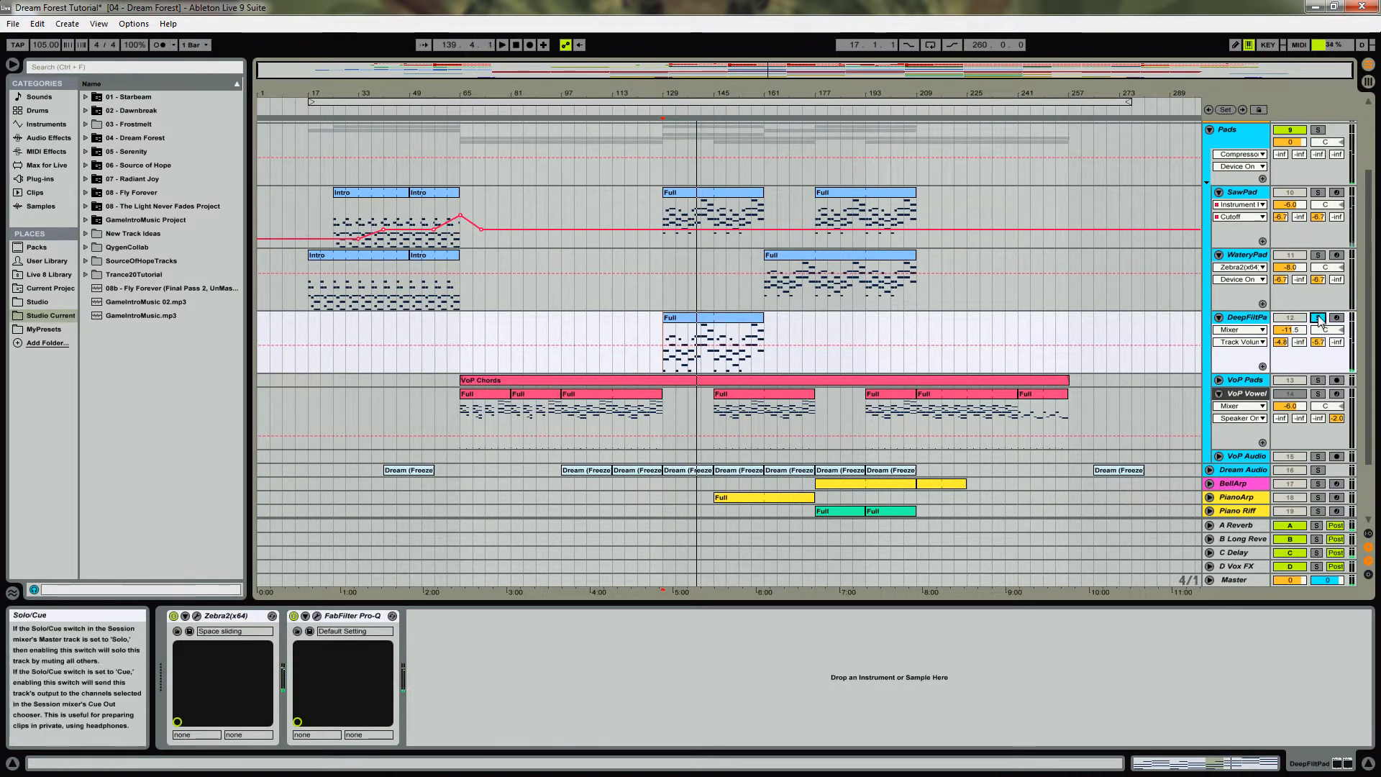
Solo and unfold the VoP Pads track, and play its VoP Chords clip from bar 145
left_click(1318, 380)
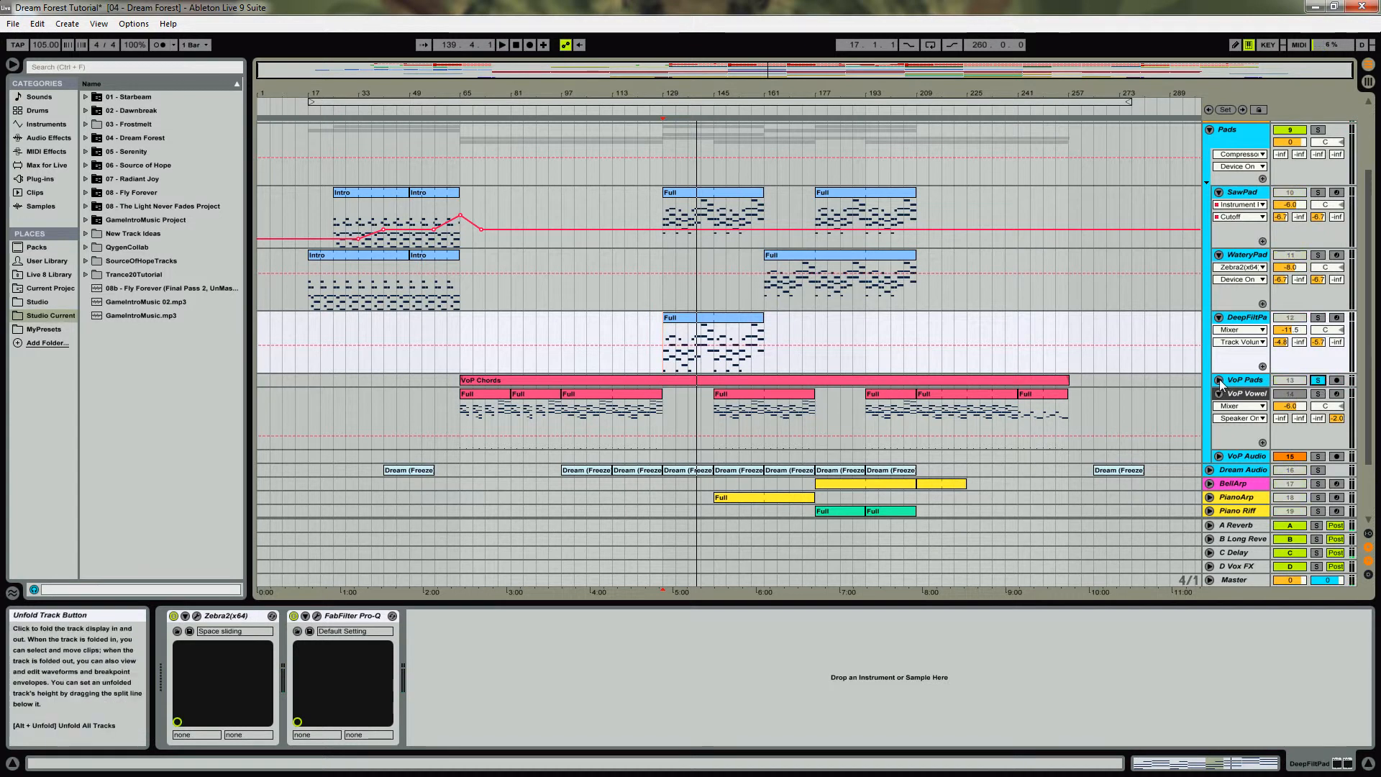
left_click(1220, 380)
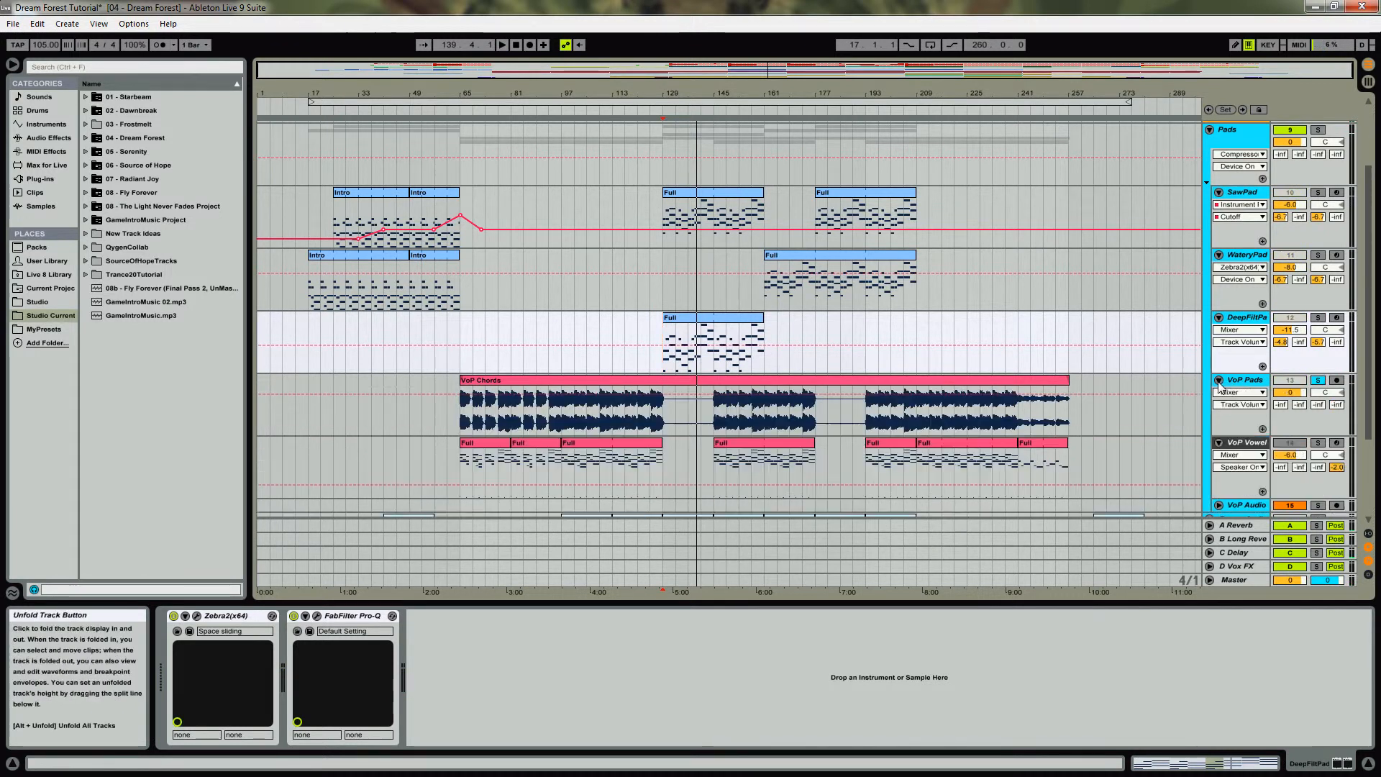
left_click(714, 416)
key("space")
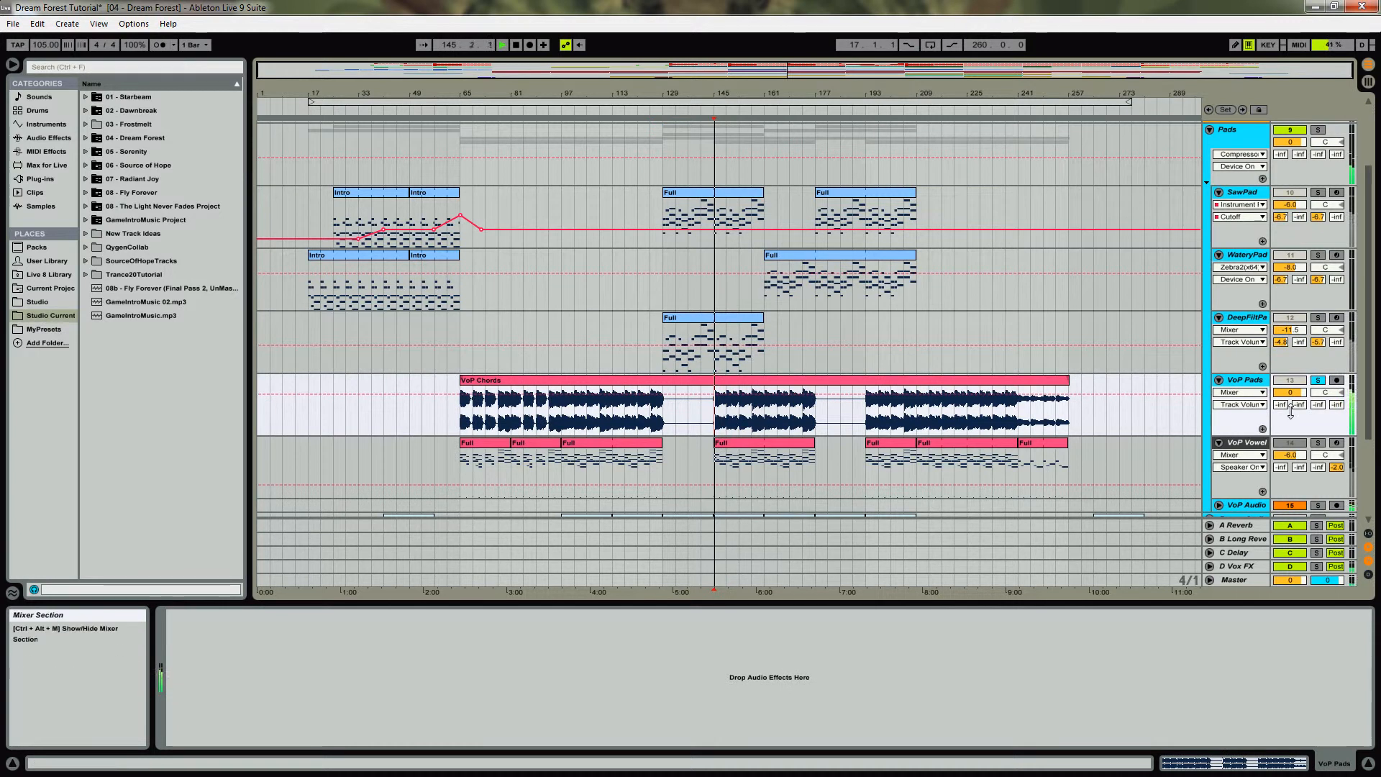
Compare the device chains of VoP Vowels and VoP Pads, and solo VoP Vowels with playback stopped
left_click(1246, 444)
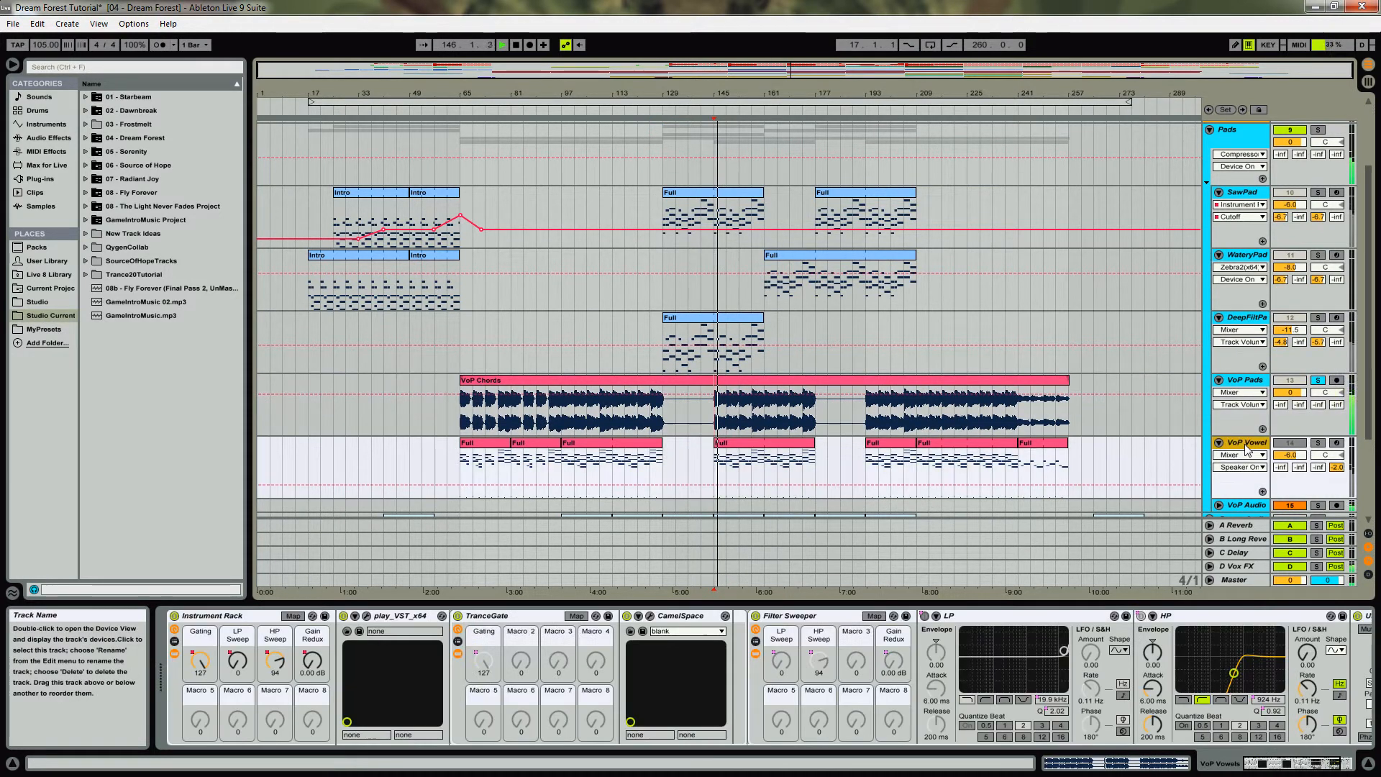
left_click(1245, 382)
left_click(1246, 444)
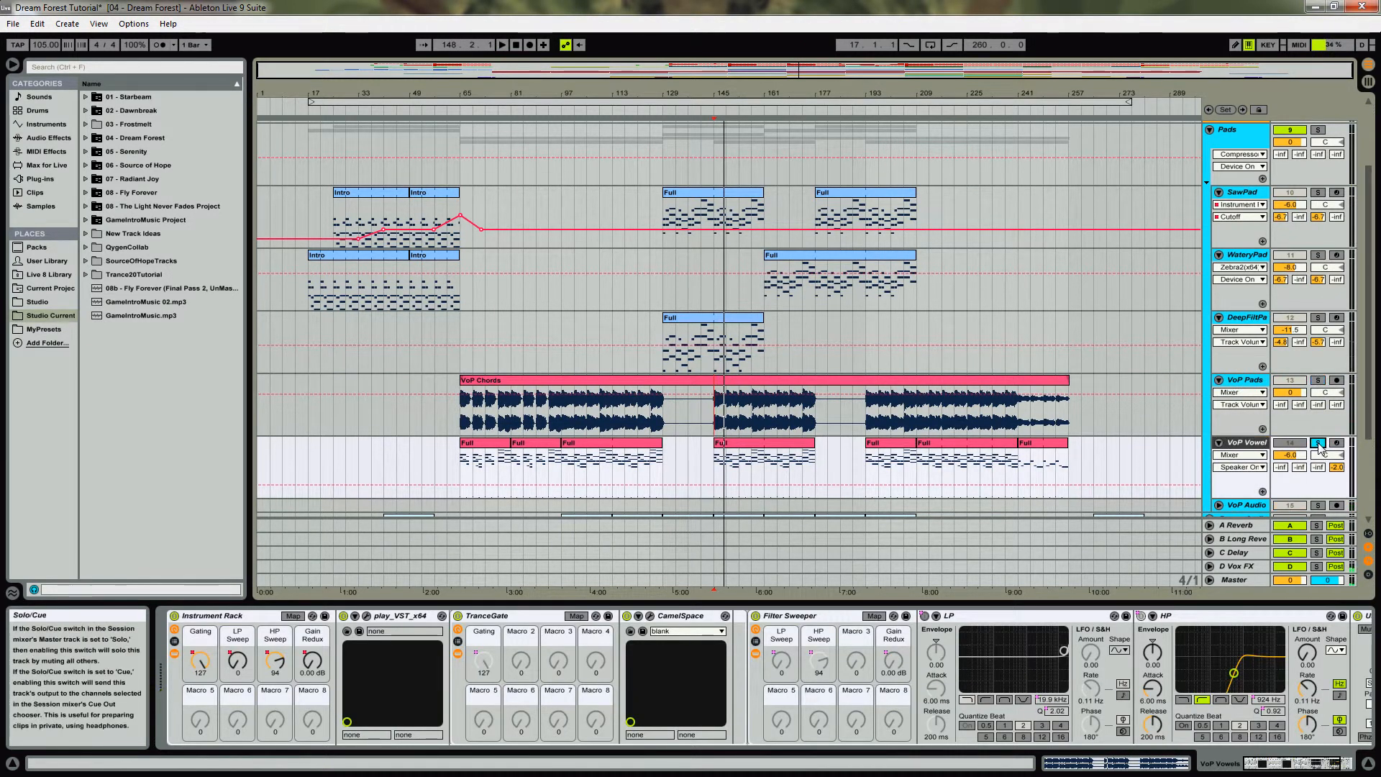
Examine the Wales Vowels Master (Omni) instrument and its settings in the play_VST_x64 plug-in on VoP Vowels
left_click(368, 617)
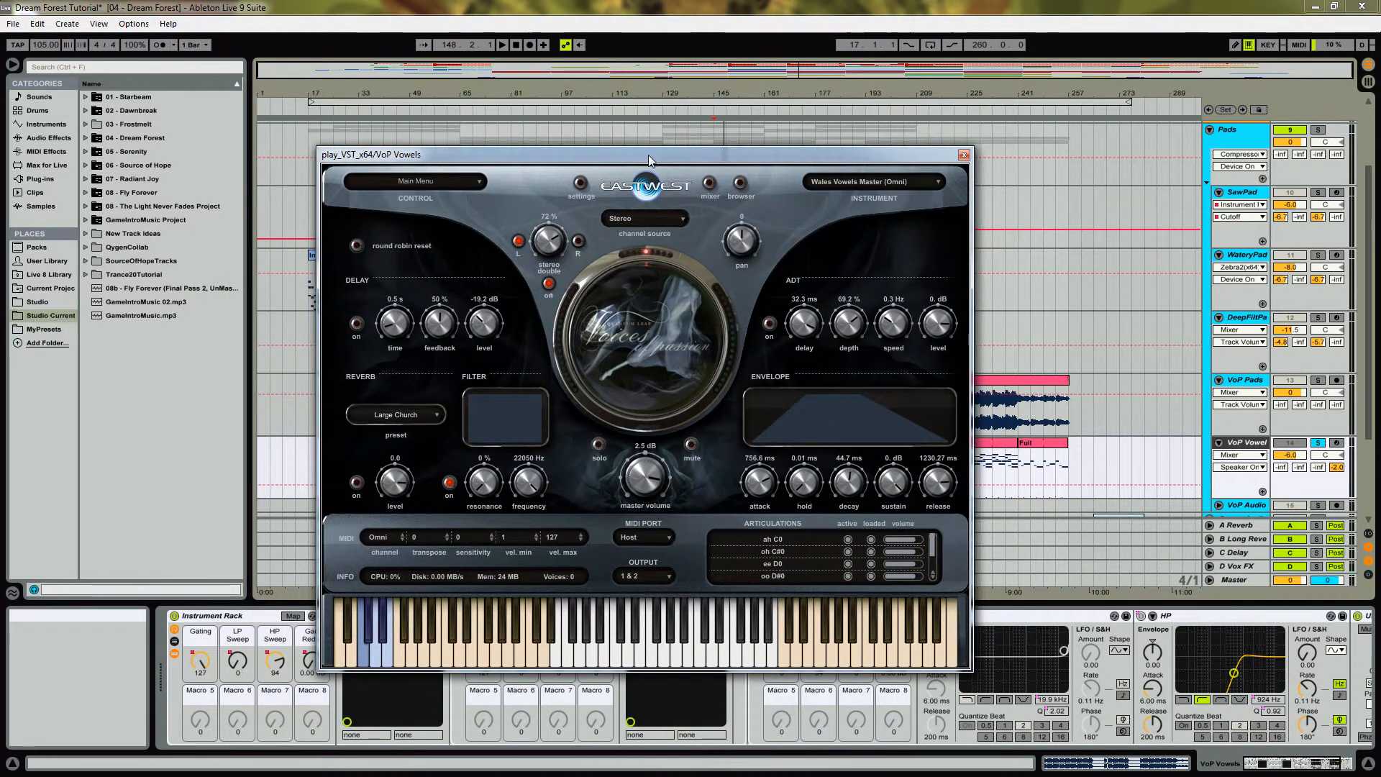
left_click_drag(648, 159, 718, 45)
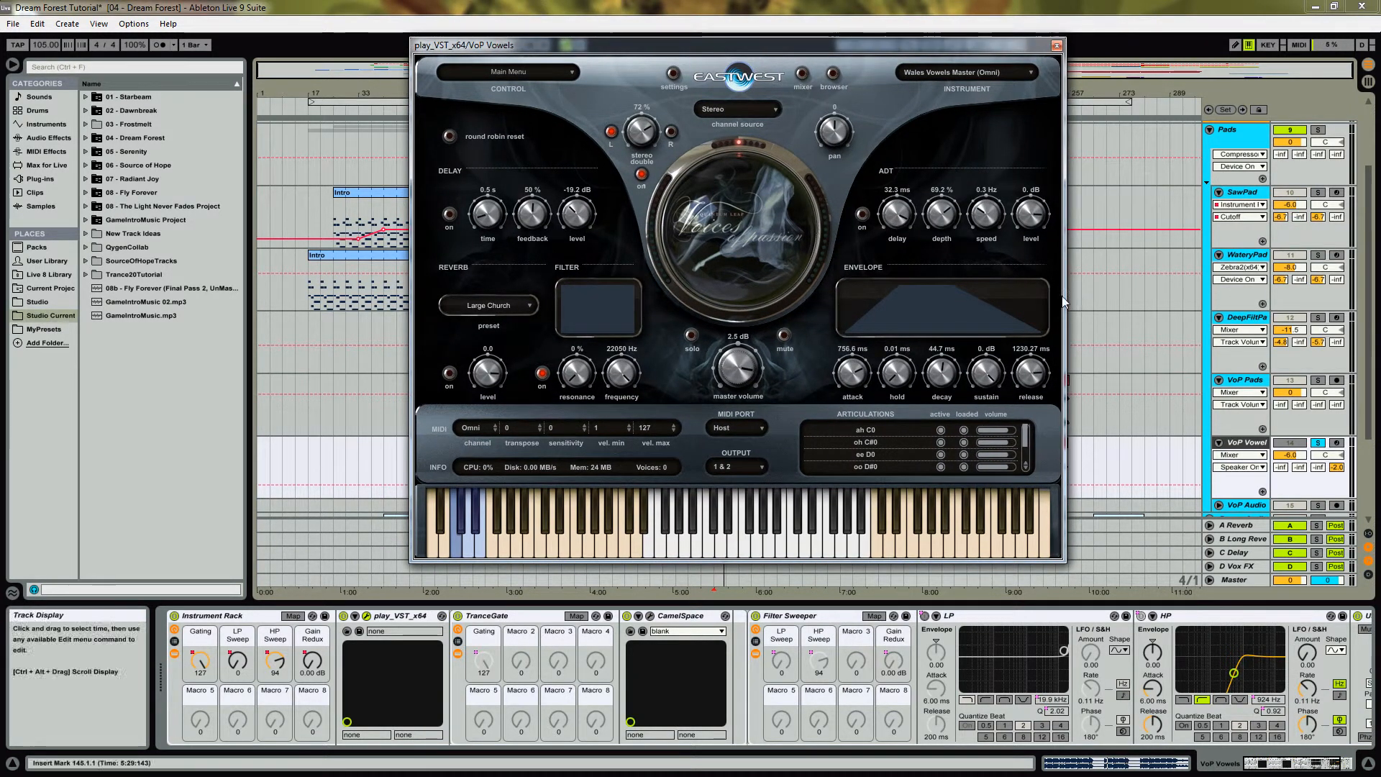
left_click_drag(772, 44, 436, 62)
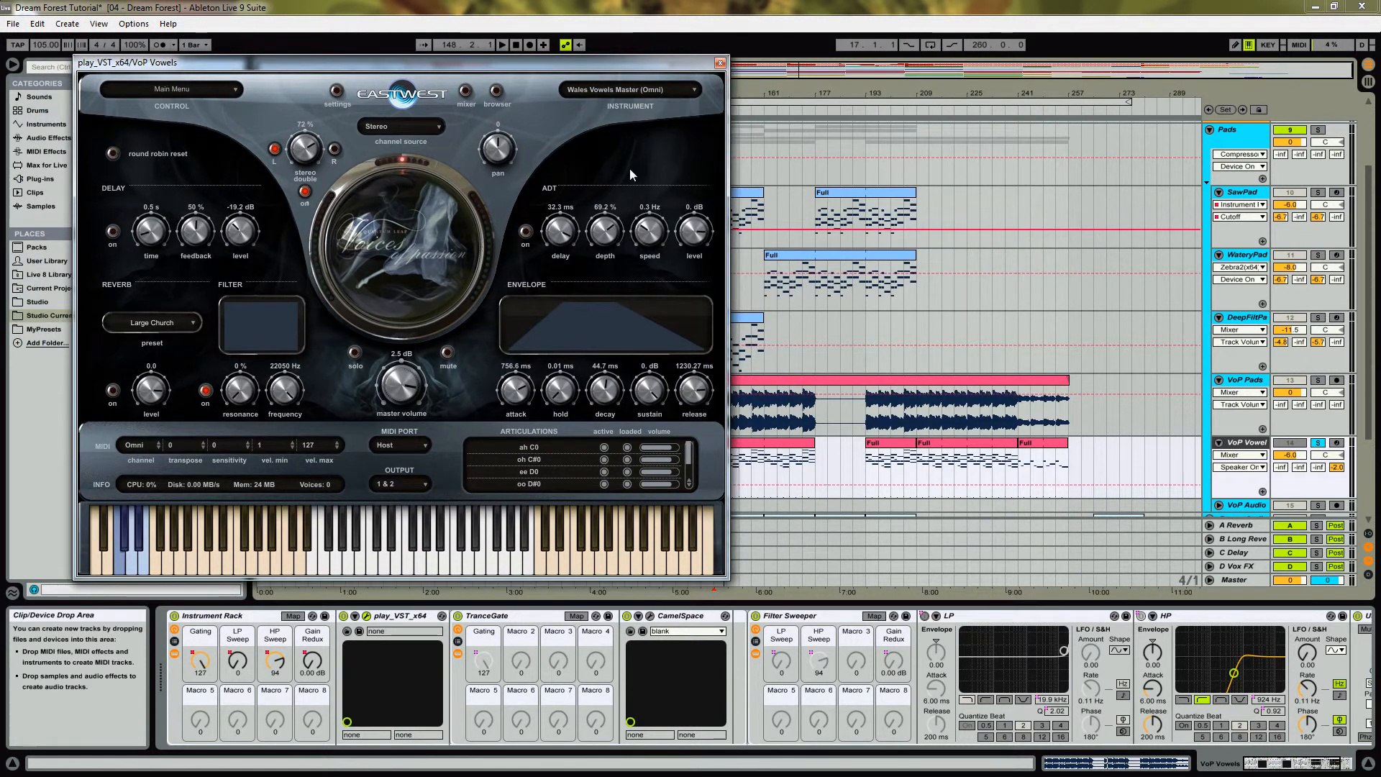
Play the VoP Vowels track from bar 193 with its play_VST_x64 instrument in view, and close the plug-in
left_click(867, 471)
key("space")
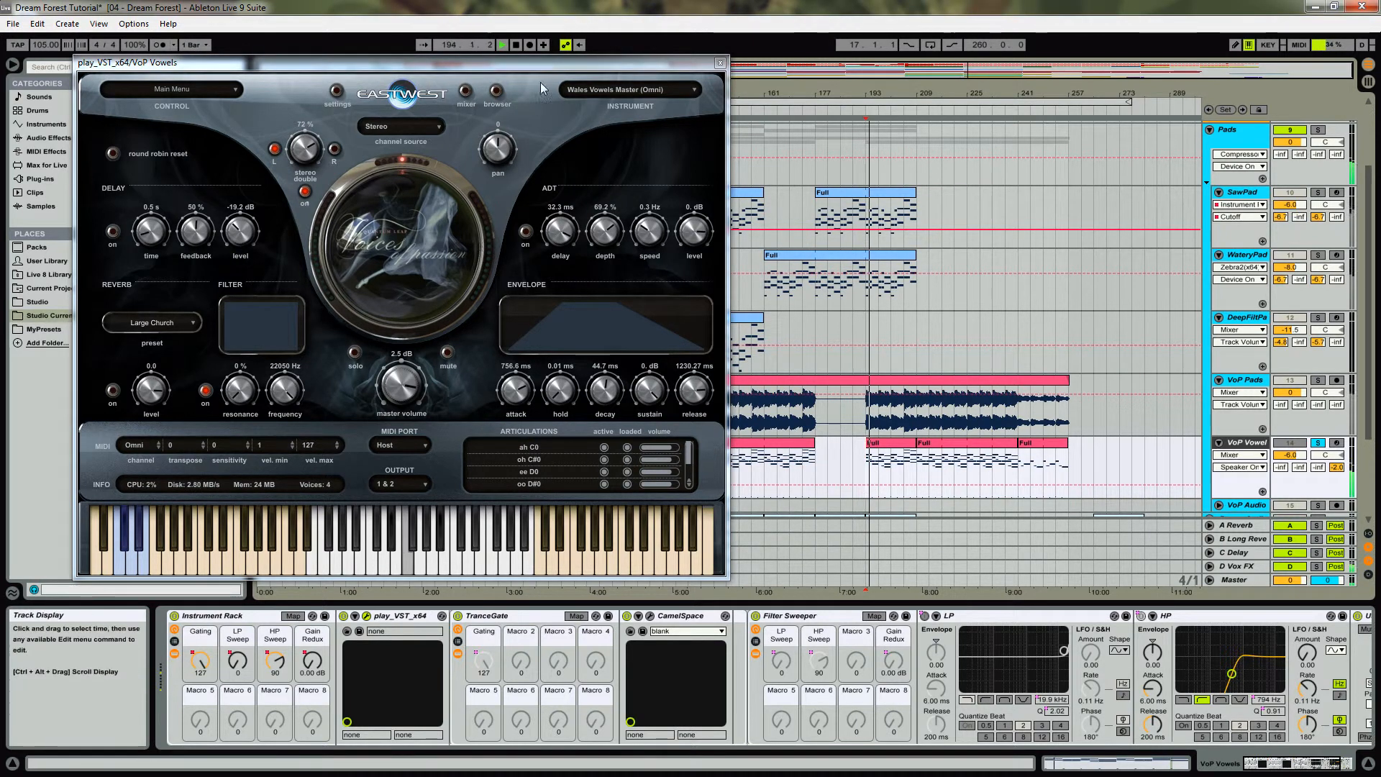
left_click_drag(514, 61, 460, 37)
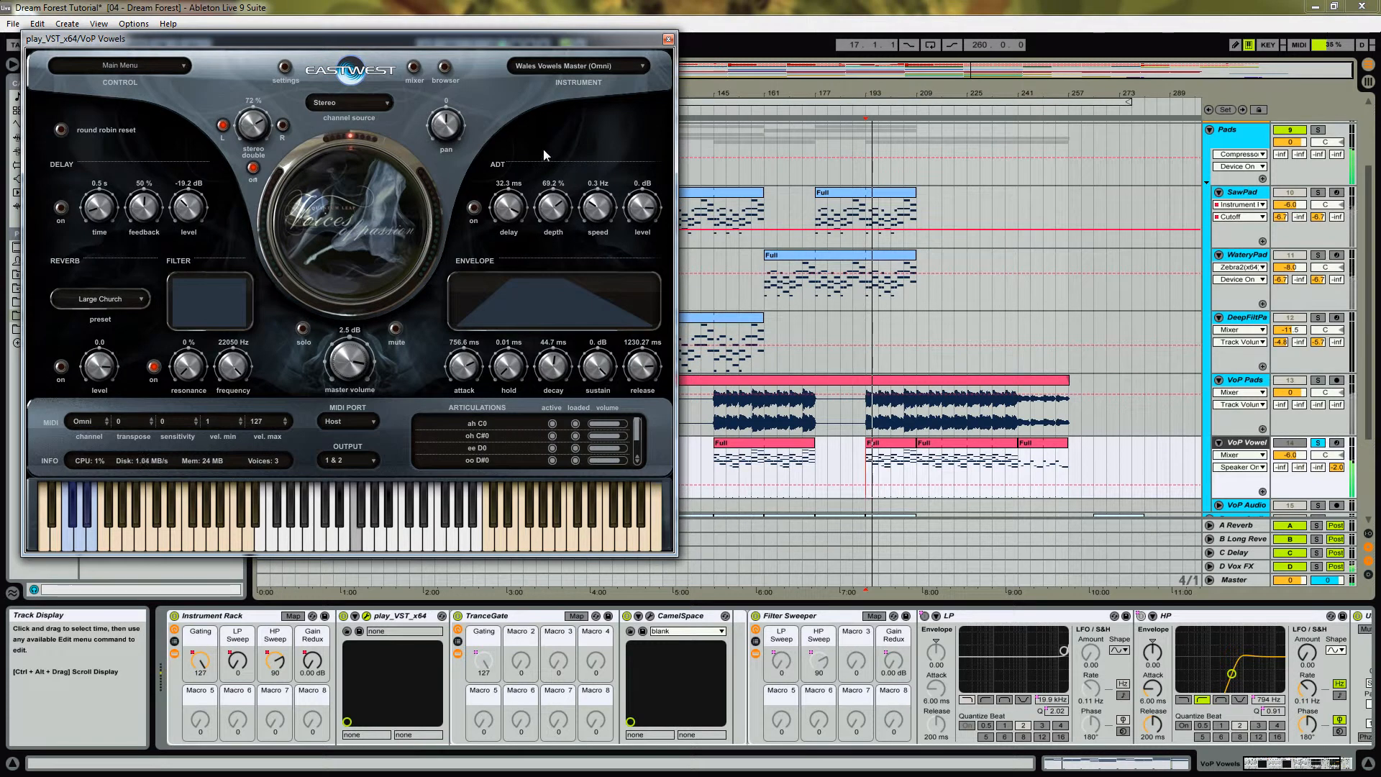
left_click(668, 41)
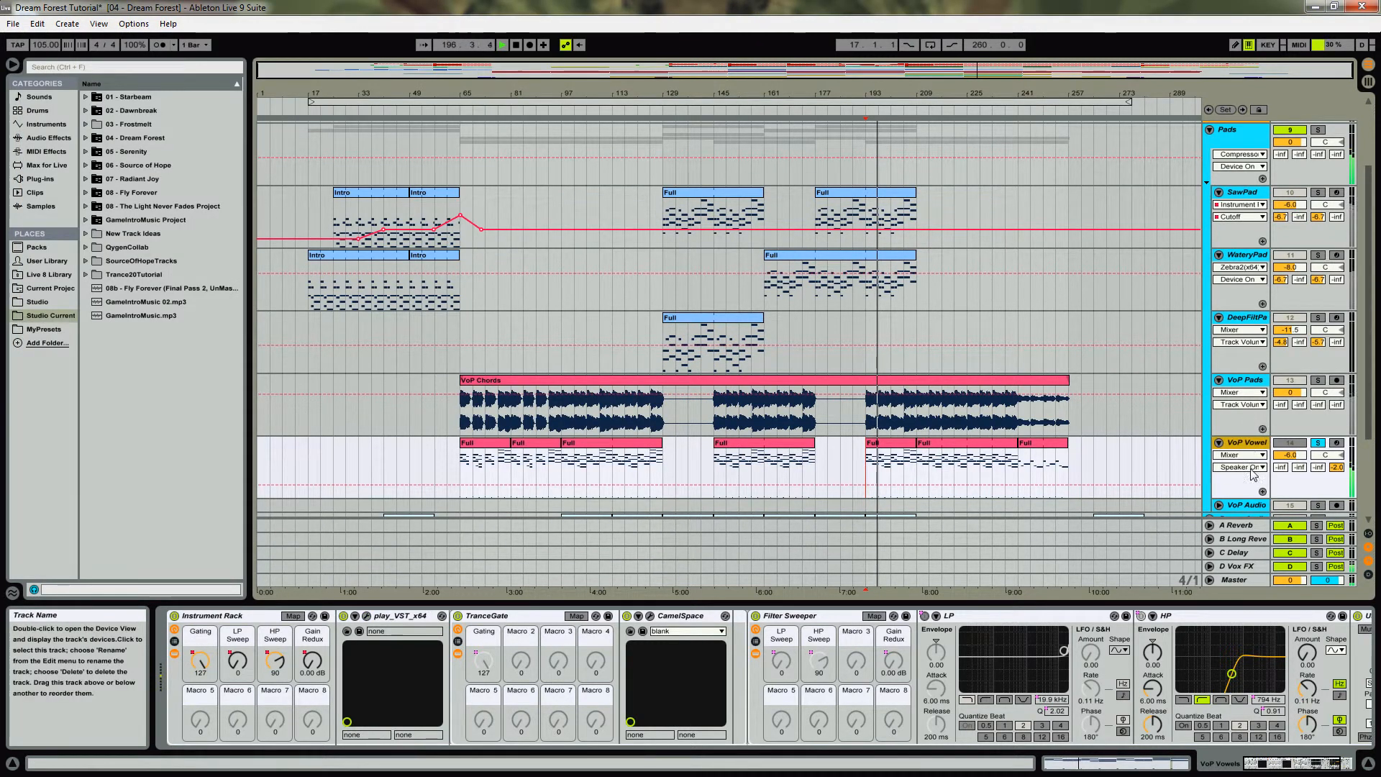
Look through VoP Vowels' effects, including the TranceGate rack, CamelSpace's step sequencer and the Filter Sweeper rack, and stop playback
left_click(1300, 766)
left_click(1267, 770)
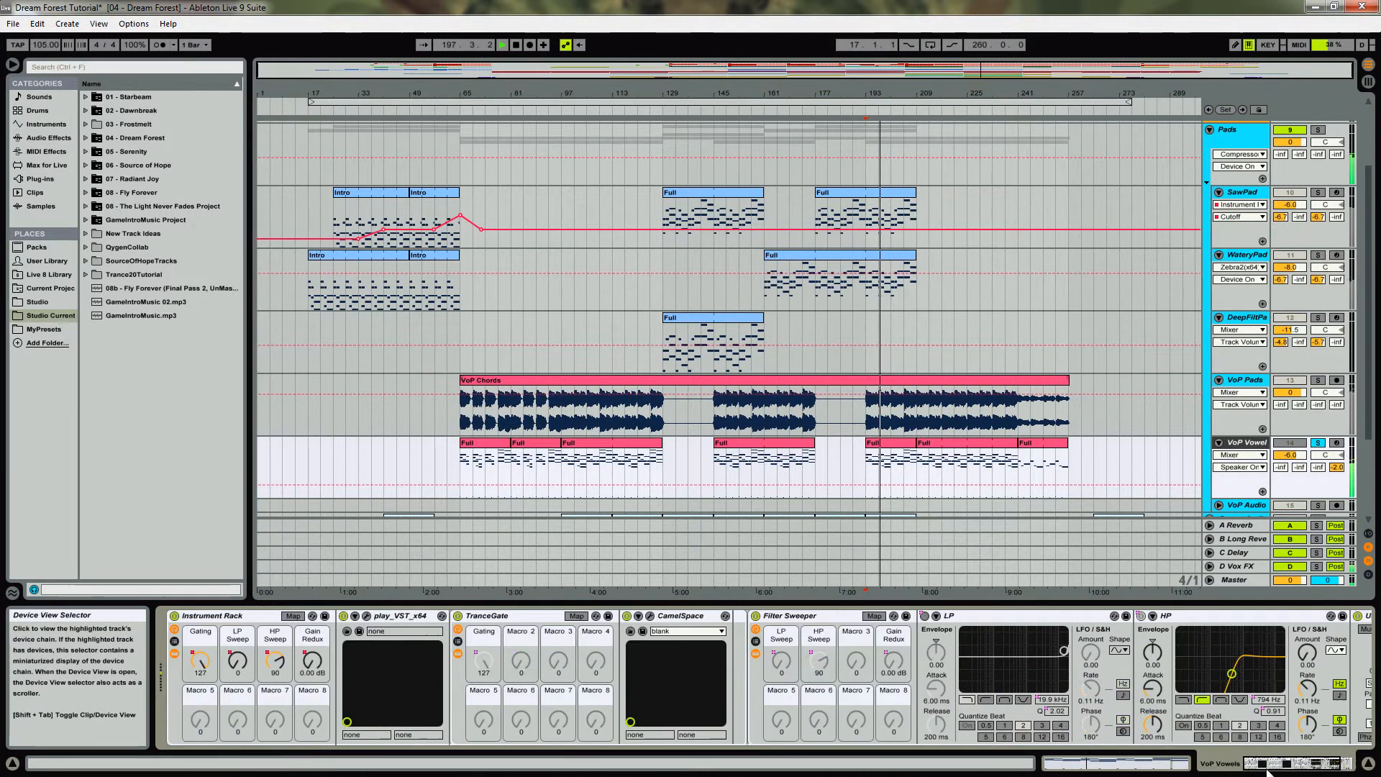
left_click(458, 616)
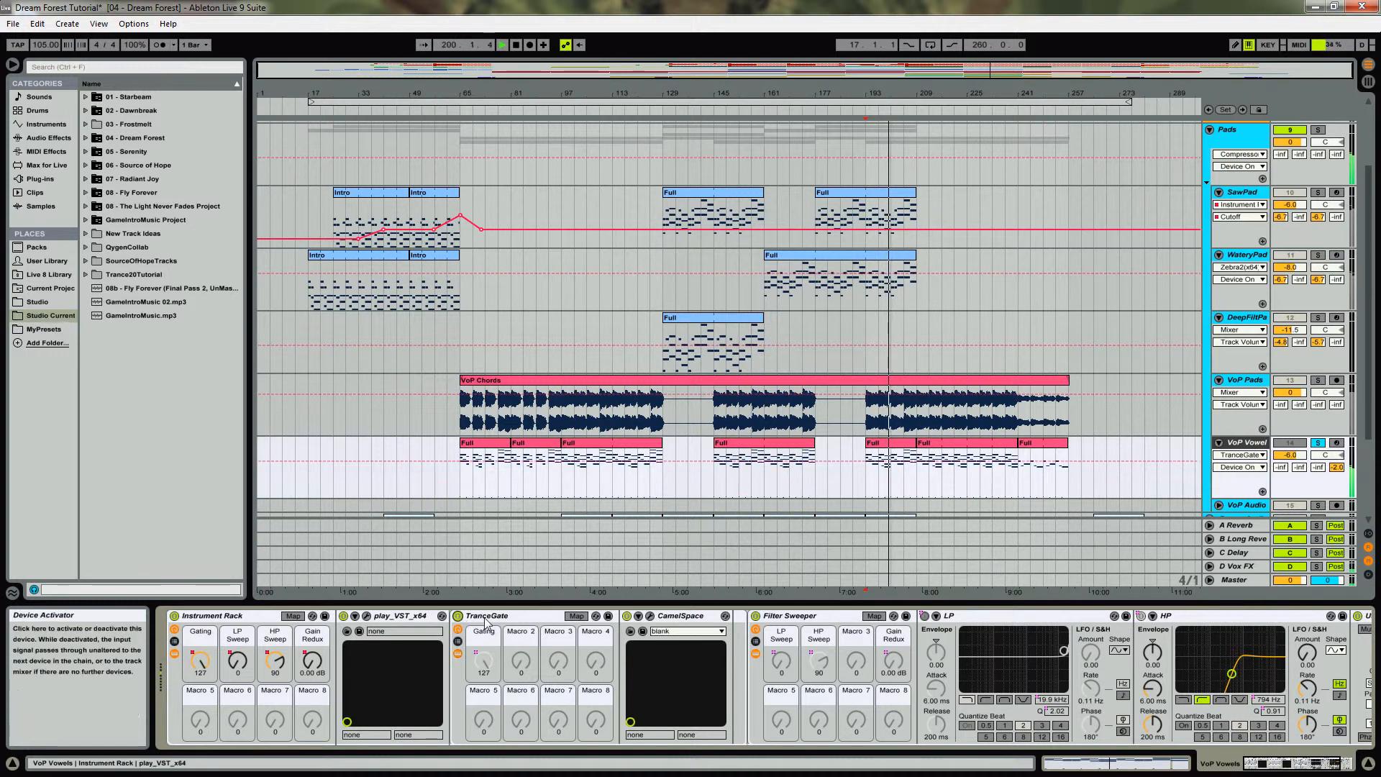
left_click(650, 616)
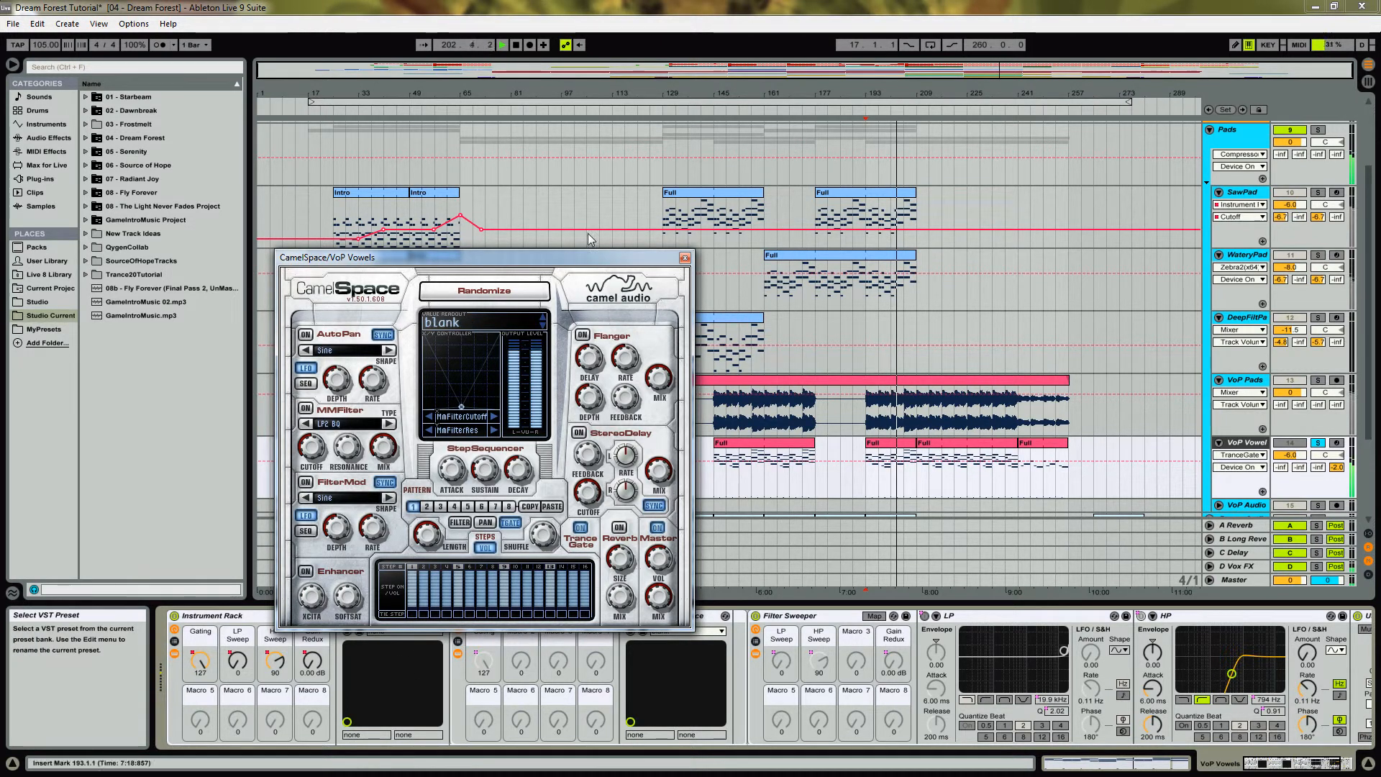
left_click(685, 258)
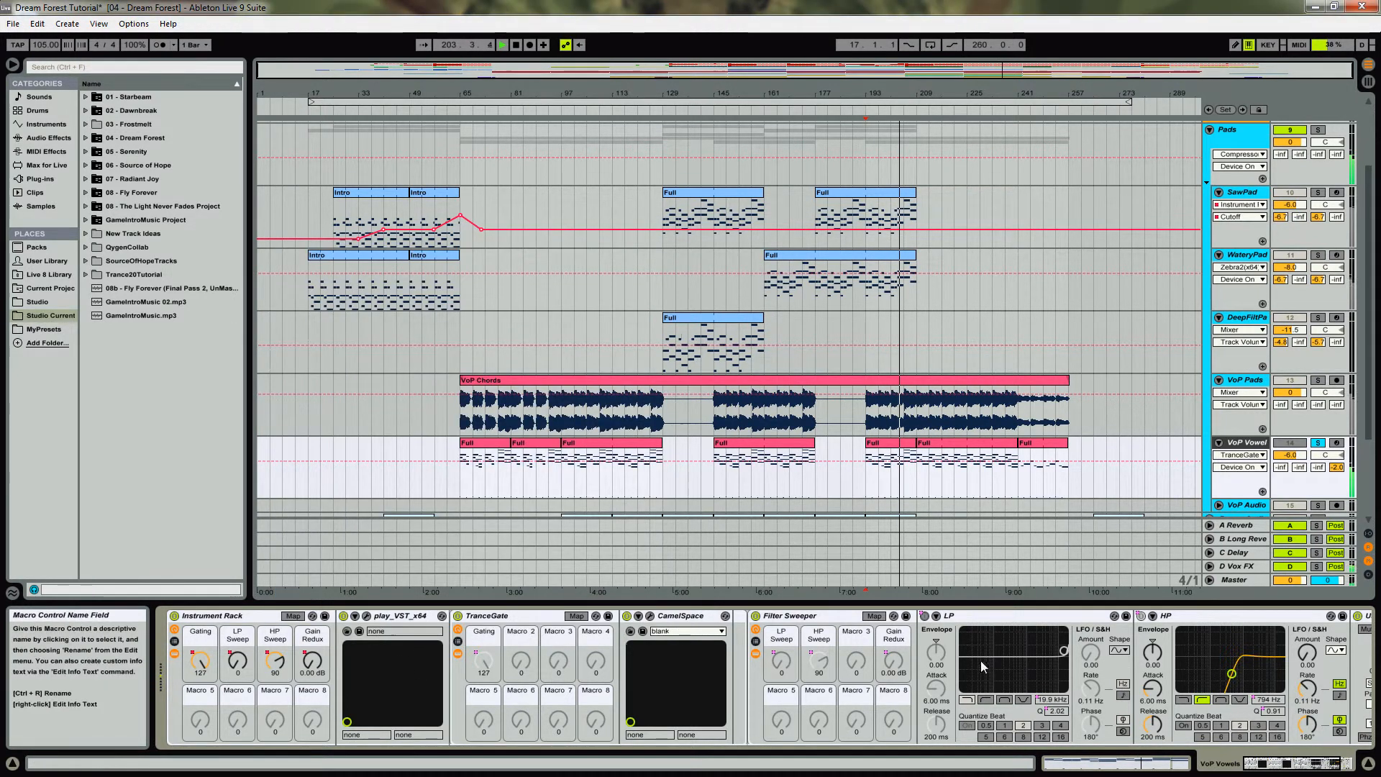
left_click(795, 623)
left_click_drag(1285, 767, 1195, 774)
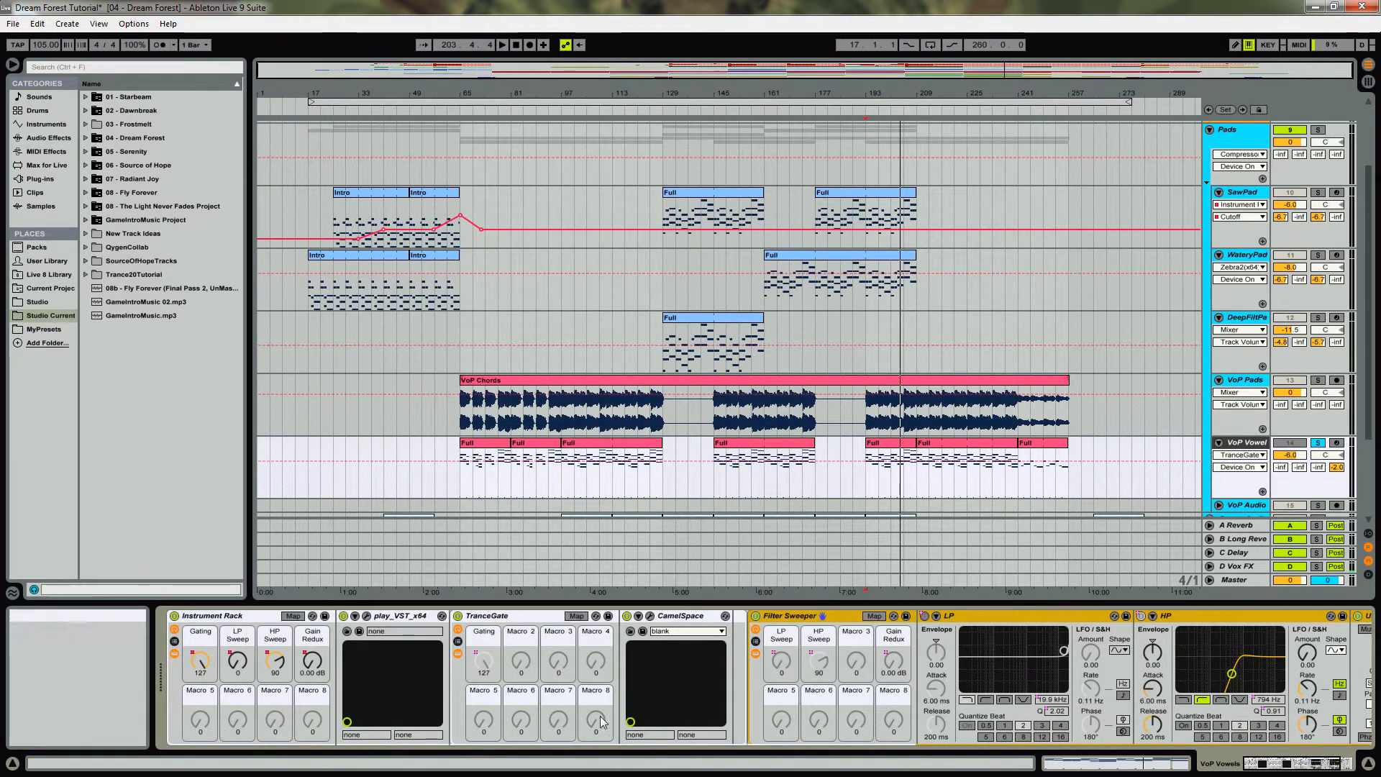
Solo the VoP Pads track and play its audio clip from bar 193
left_click(1320, 381)
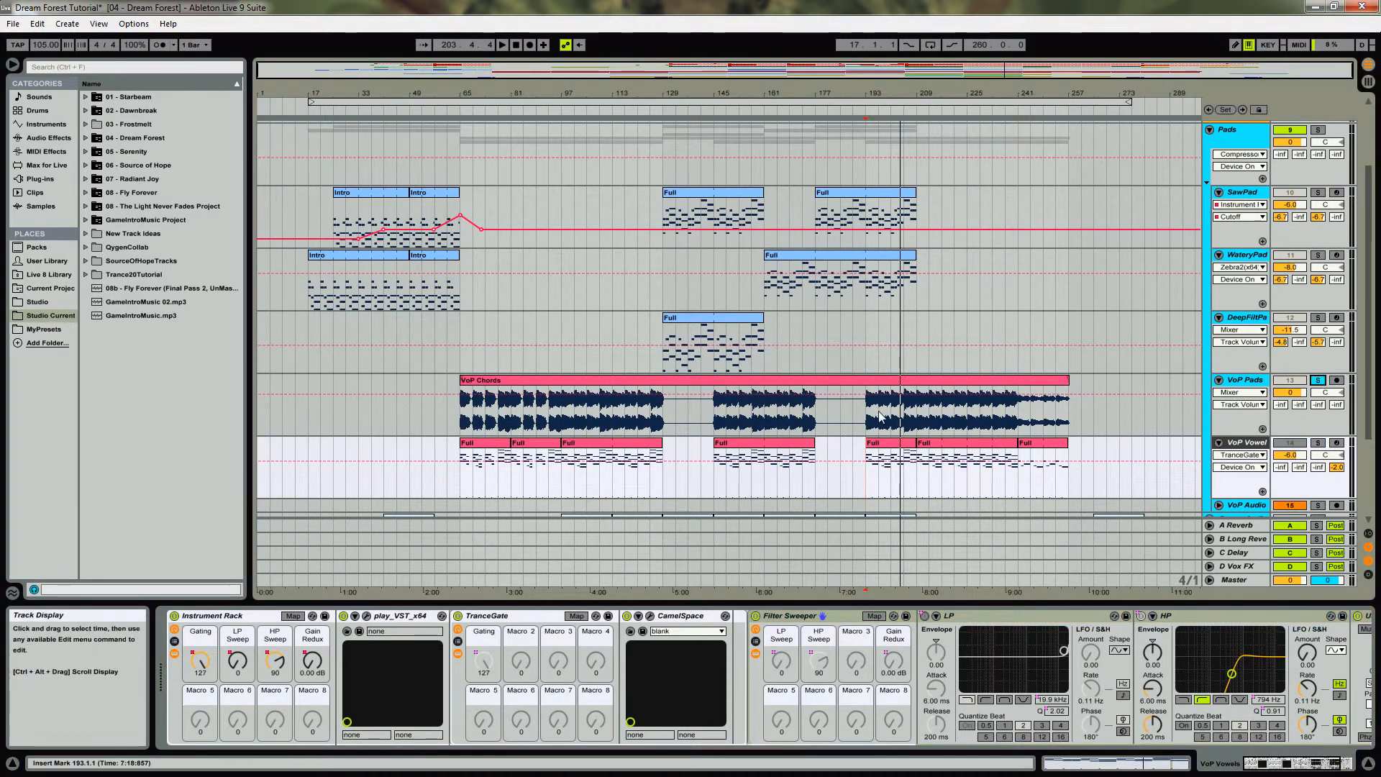
left_click(865, 420)
key("space")
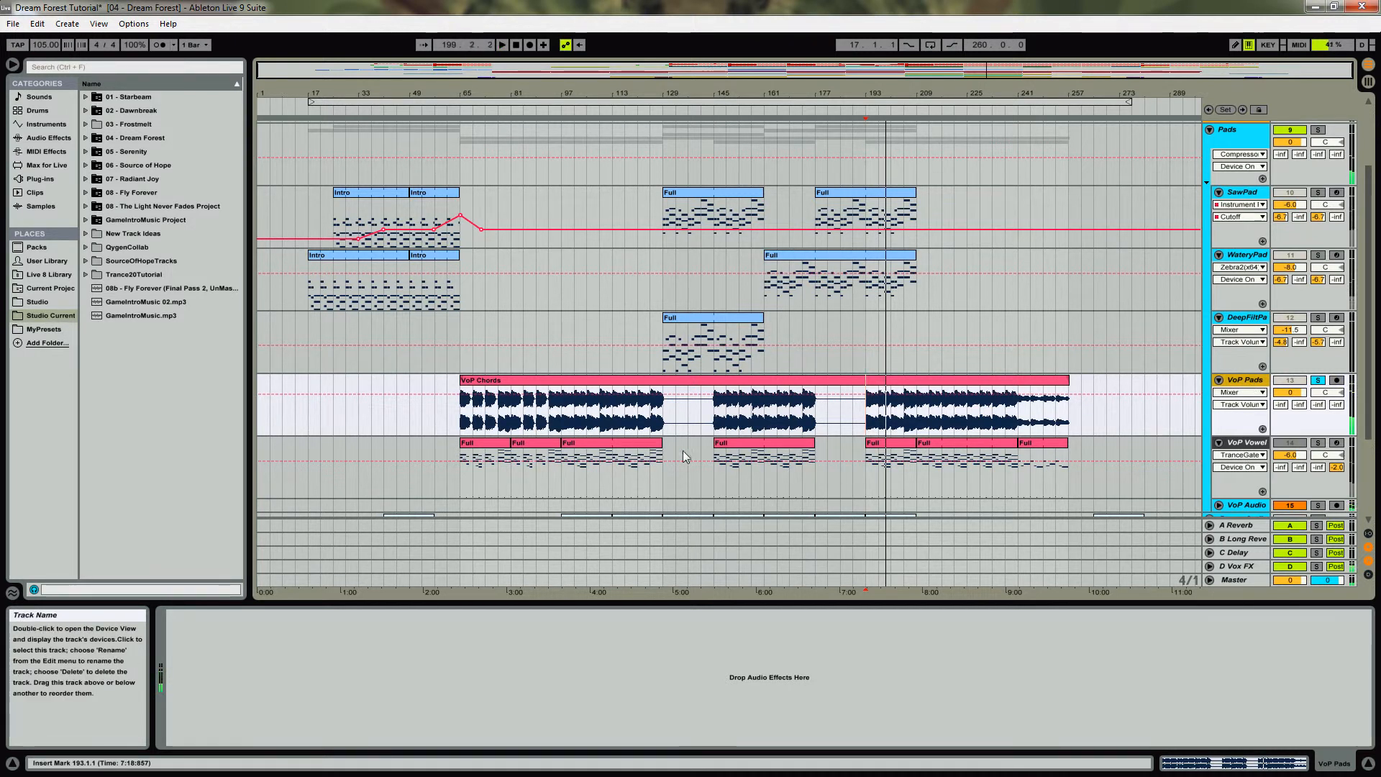
Examine the chord and low articulation notes in the VoP Vowels Full clip at bar 97
left_click(595, 451)
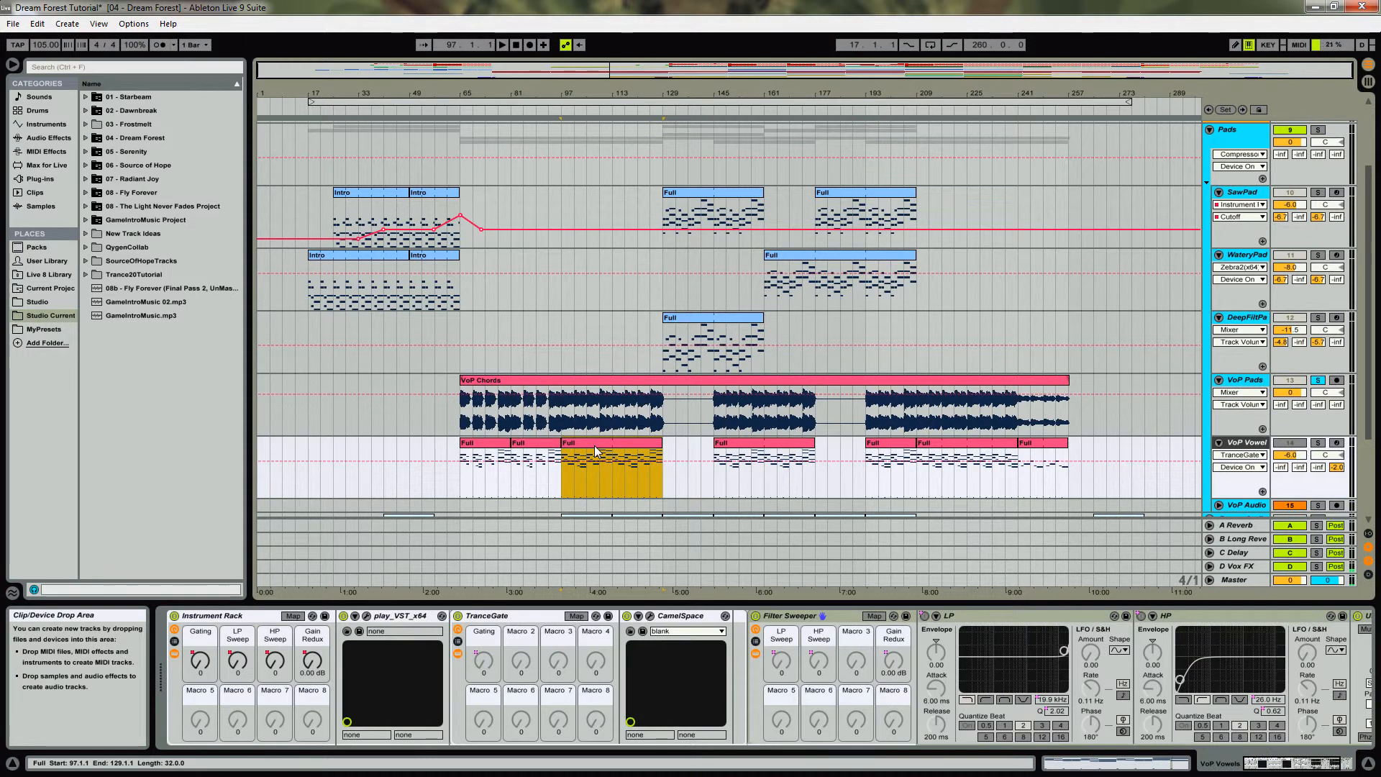
double_click(594, 451)
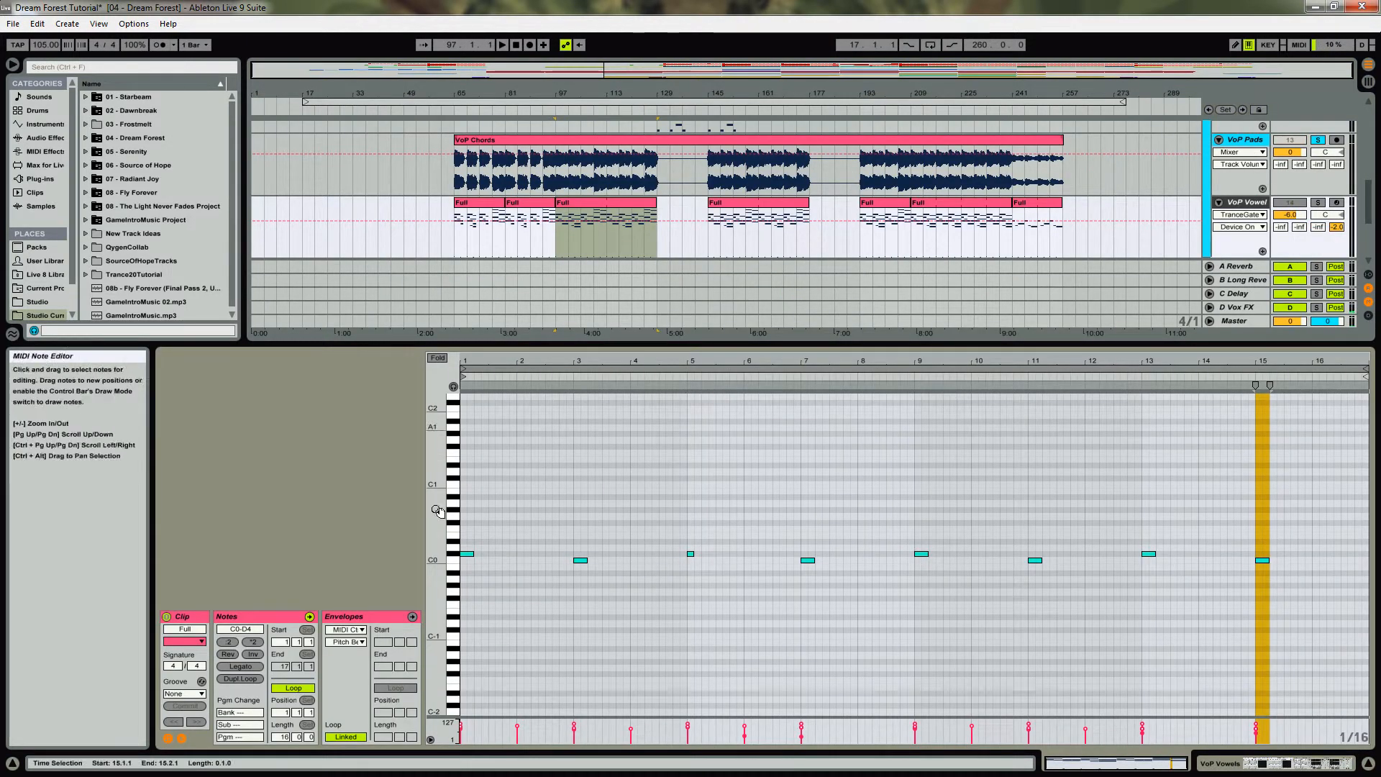
left_click_drag(436, 455, 437, 515)
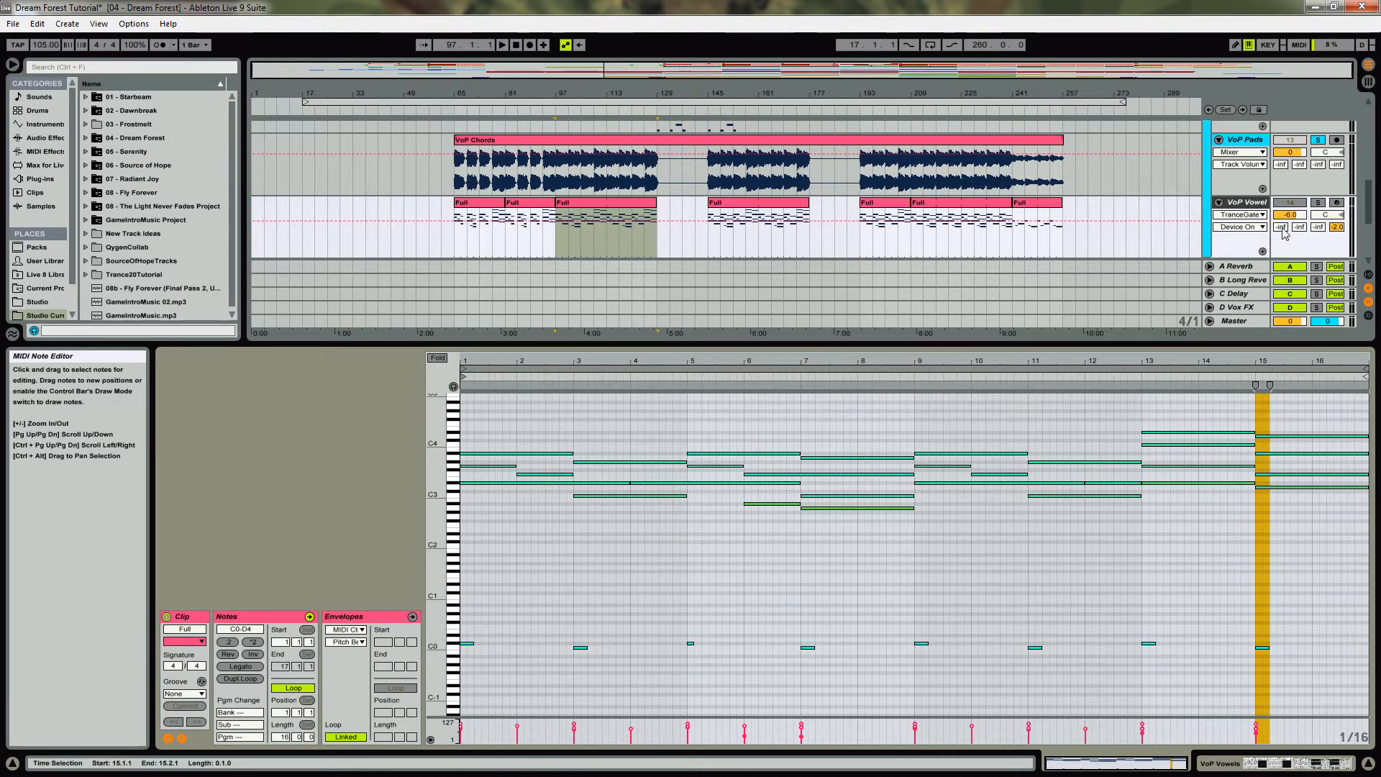
Solo VoP Vowels and play it from bar 145 while examining its clip's MIDI notes up close
left_click(1317, 202)
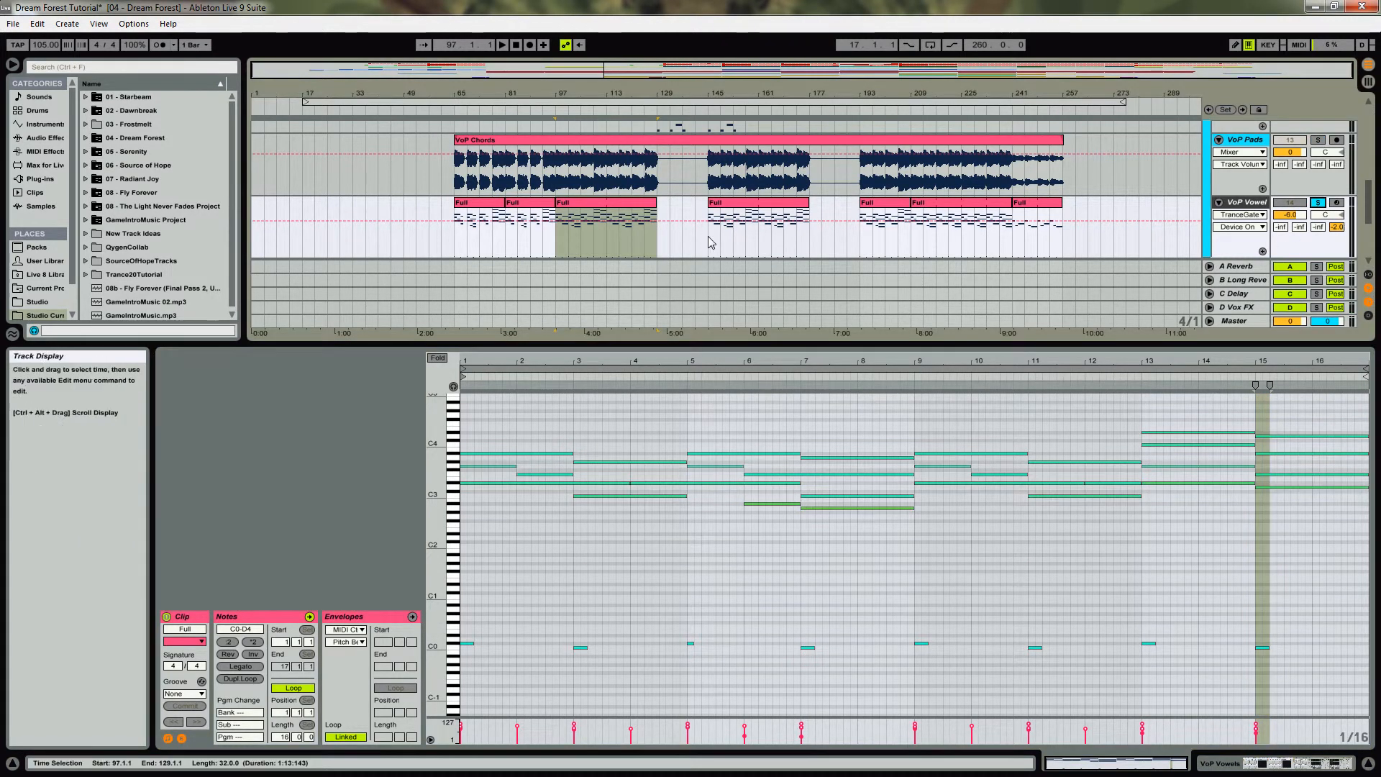
left_click(715, 241)
key("space")
left_click_drag(436, 468, 411, 574)
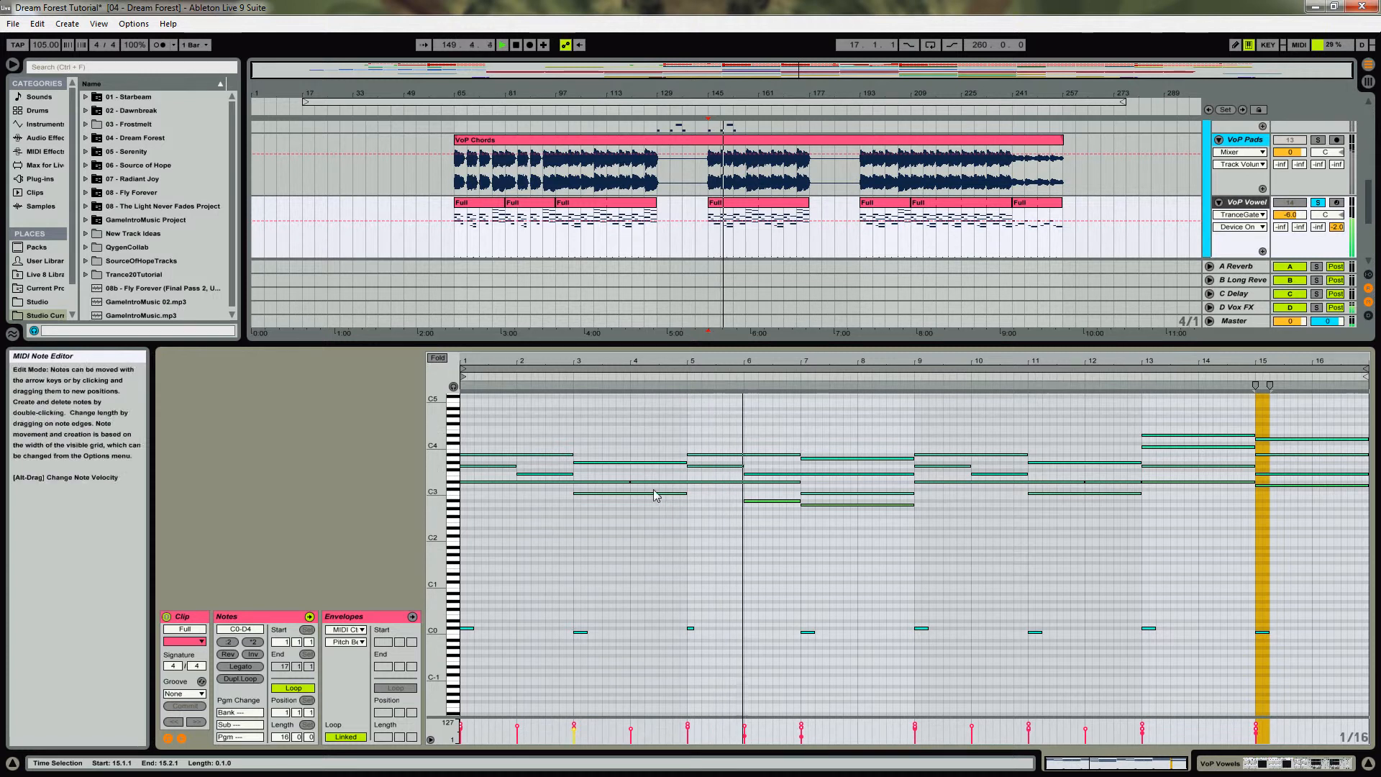
left_click(691, 482)
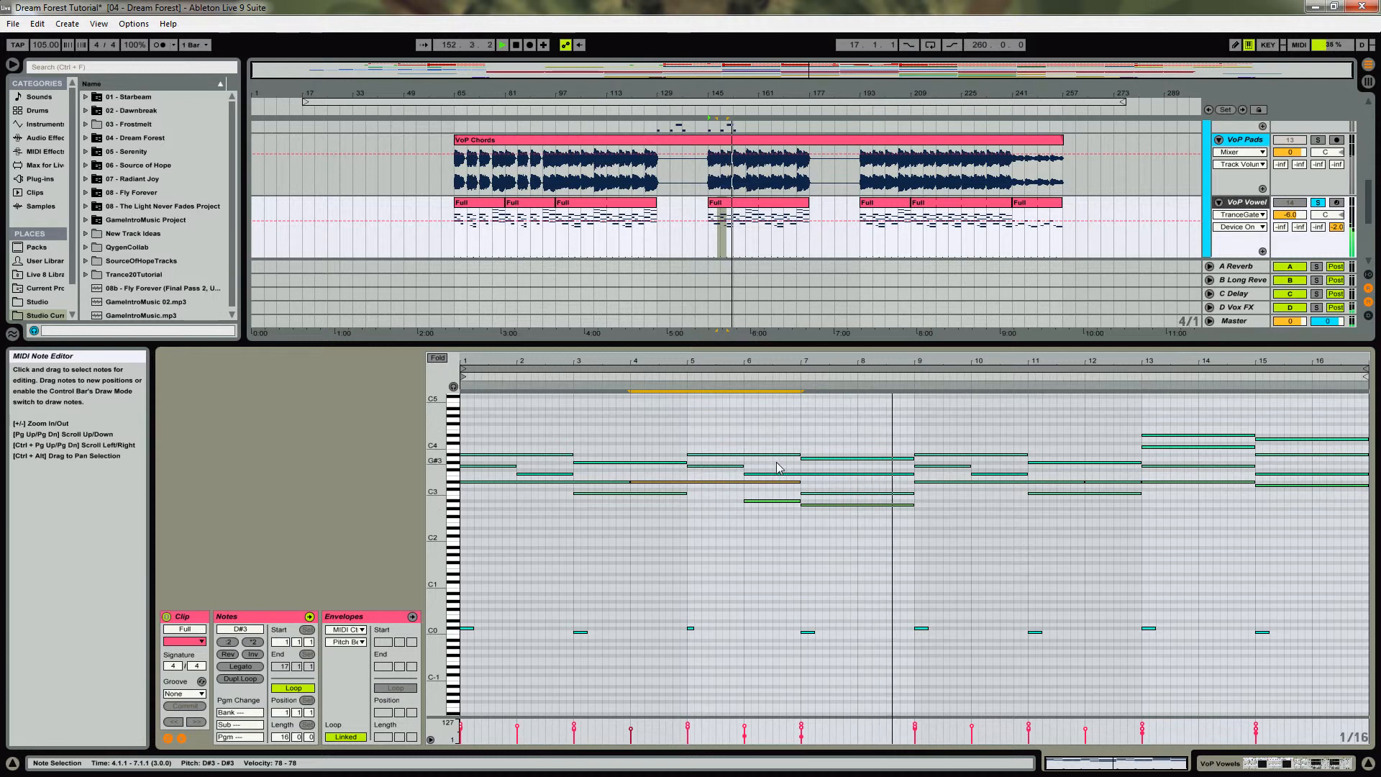
left_click(1238, 204)
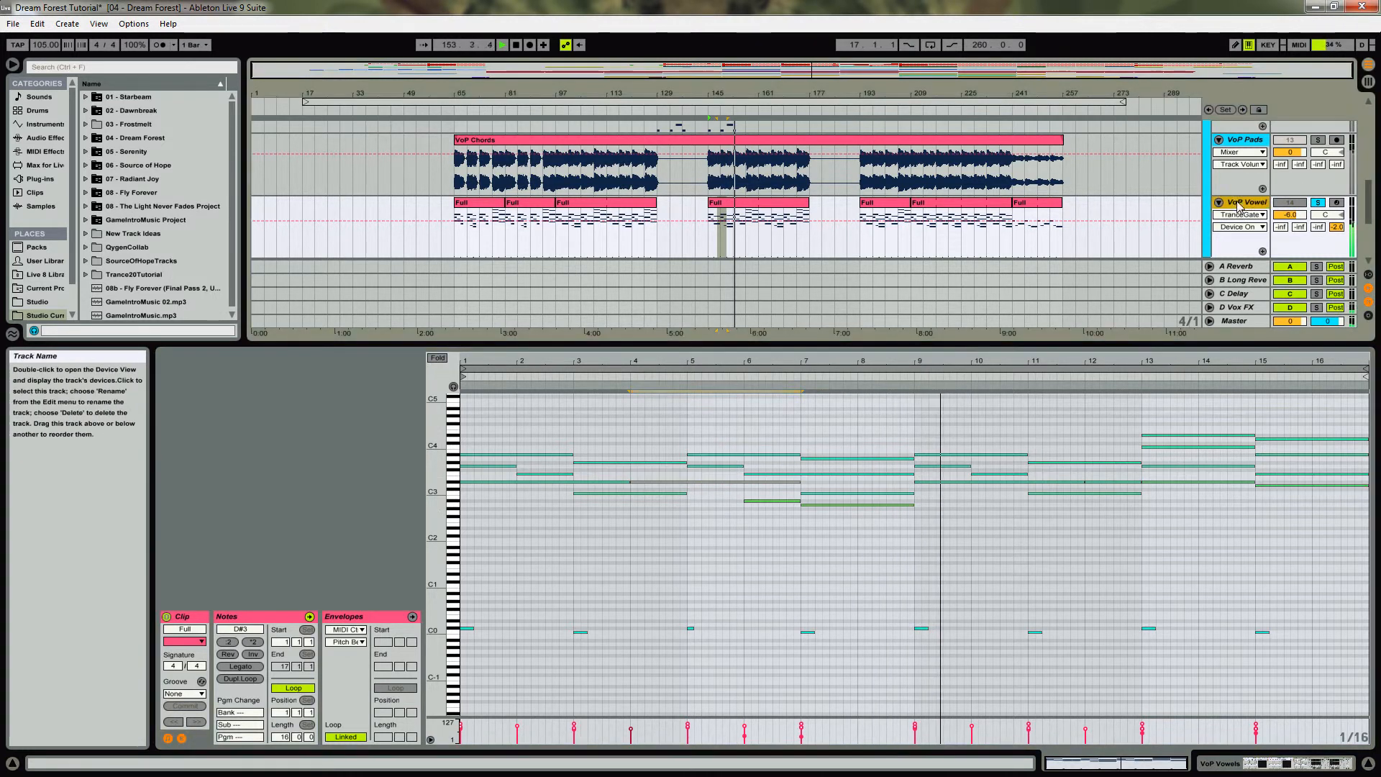
left_click_drag(436, 496, 405, 563)
Show VoP Vowels' devices and lower the Instrument Rack's HP Sweep macro to 0 during playback
double_click(1244, 203)
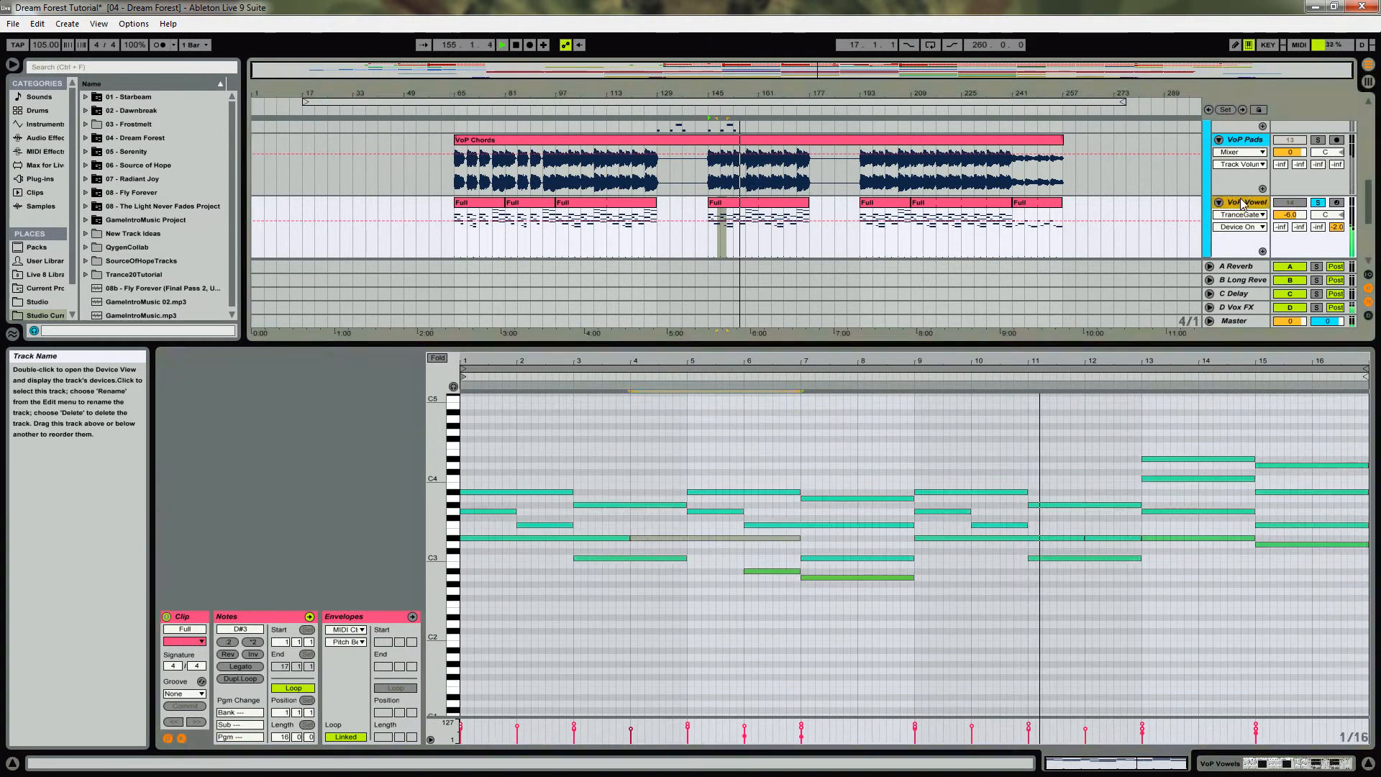
left_click(274, 660)
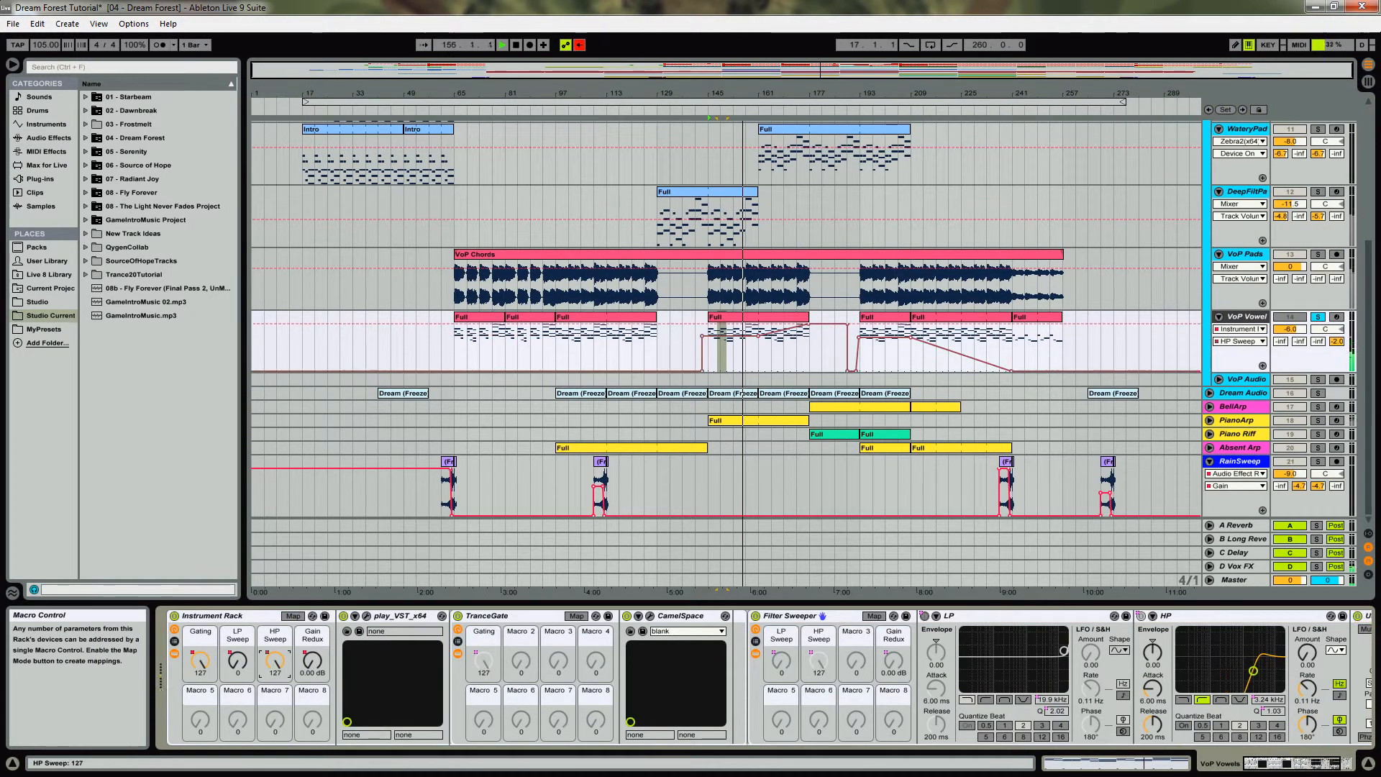
left_click(241, 666)
left_click_drag(275, 663, 275, 752)
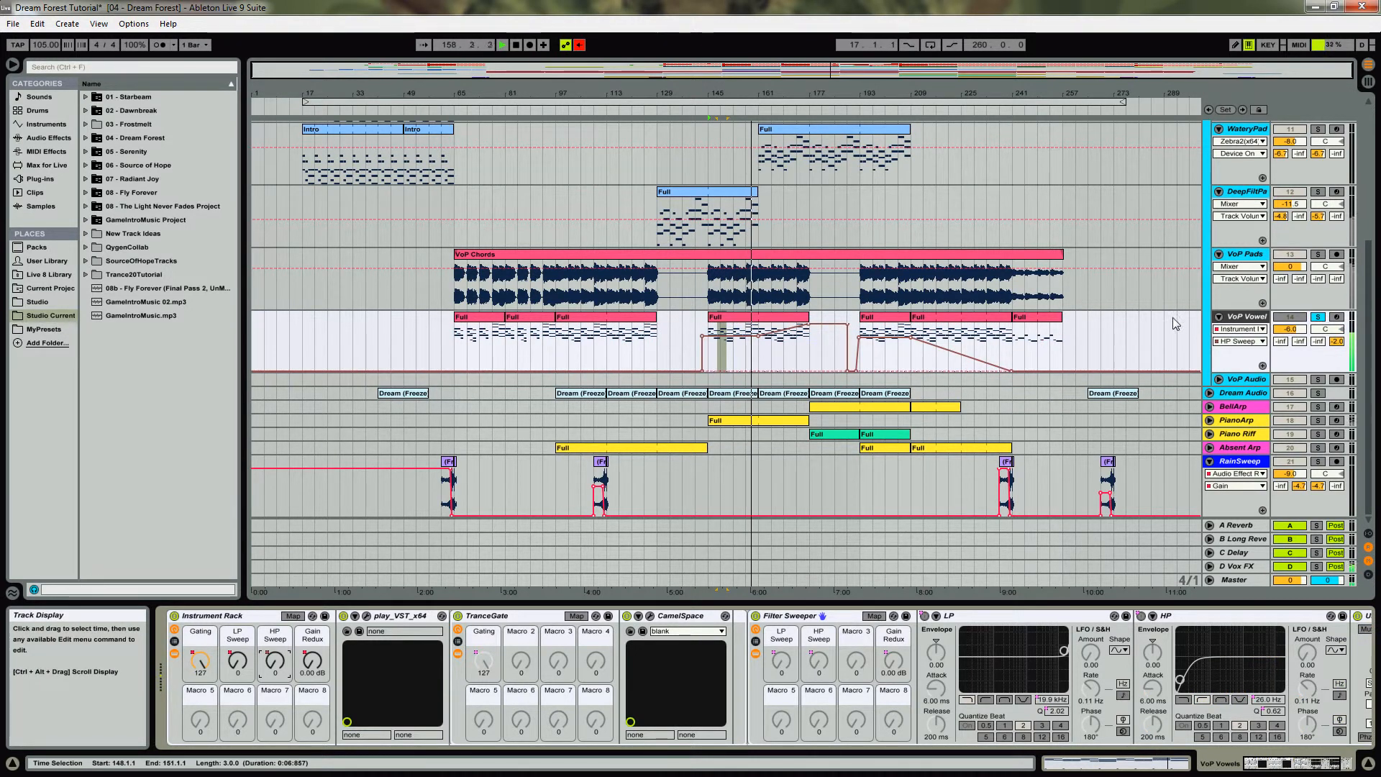
Briefly view the play_VST_x64 instrument on VoP Vowels again, and stop playback
left_click(1242, 317)
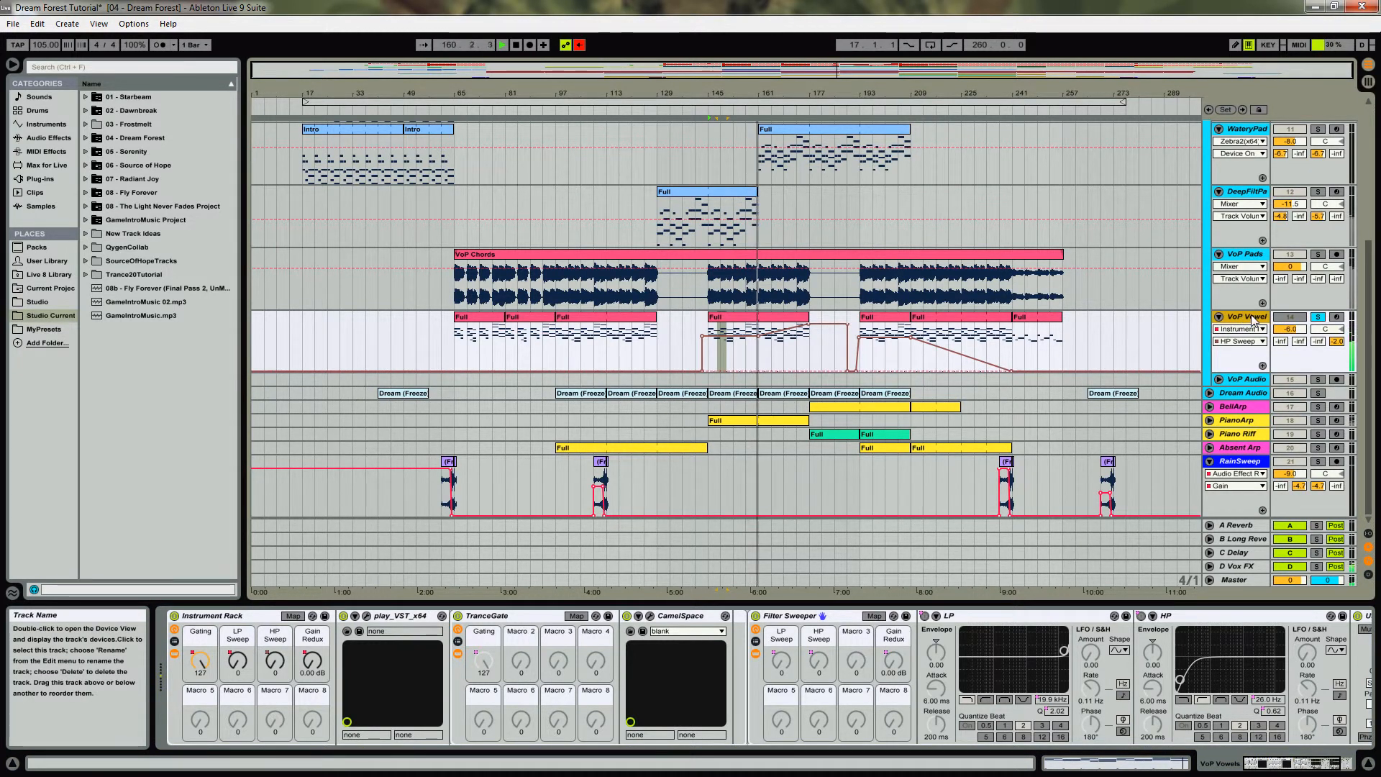
left_click(366, 615)
left_click(367, 615)
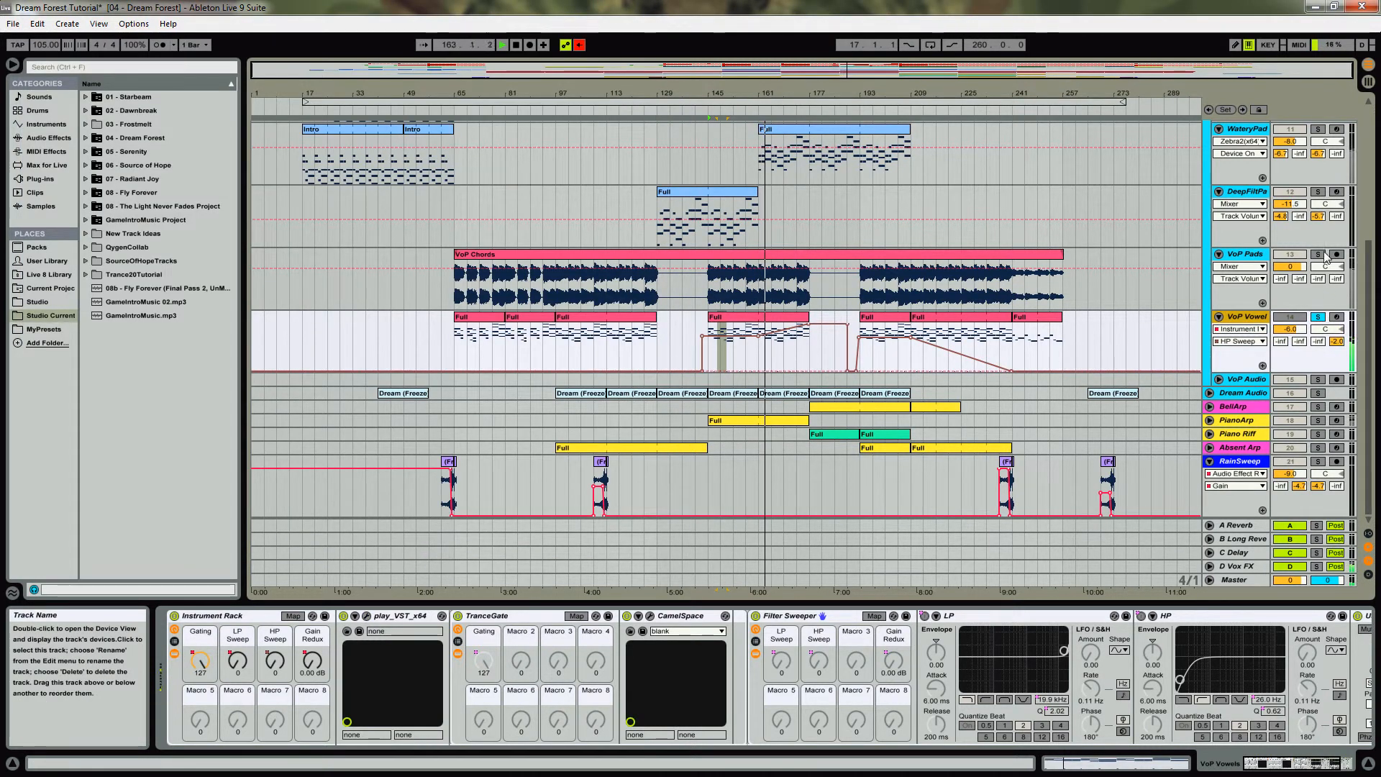
key("space")
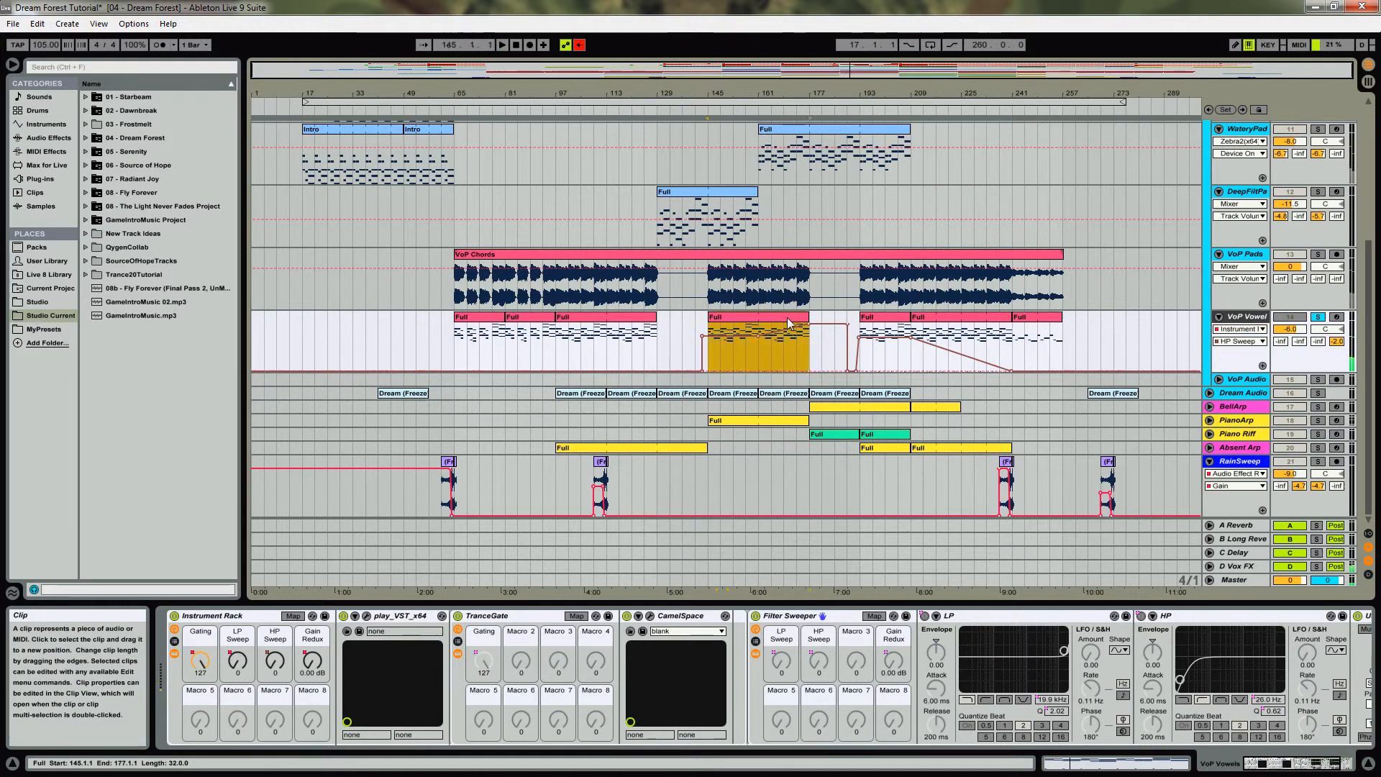
Compare the chord notes of the VoP Vowels Full clip at bar 145 with DeepFiltPad's Full clip at bar 129
double_click(791, 317)
left_click_drag(438, 539, 460, 541)
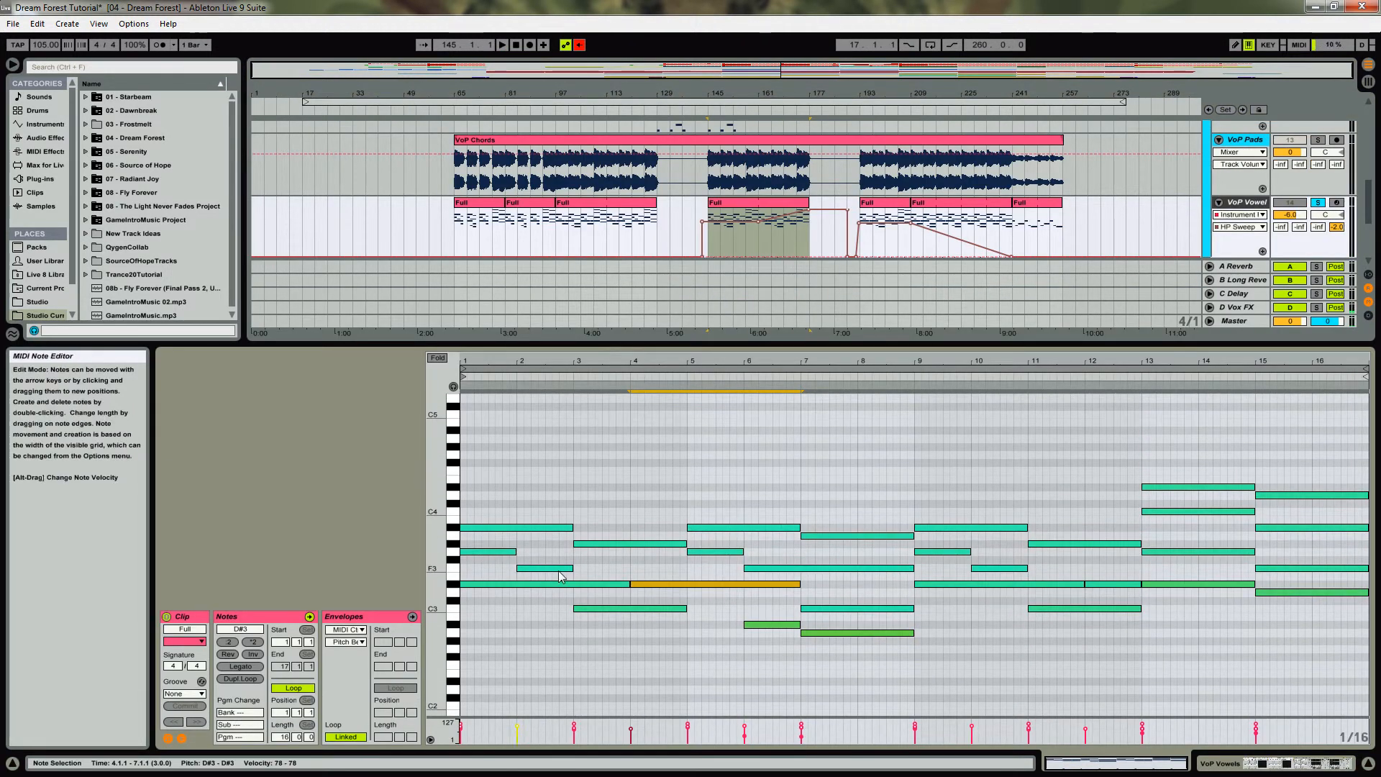
scroll(1173, 197, "up", 5)
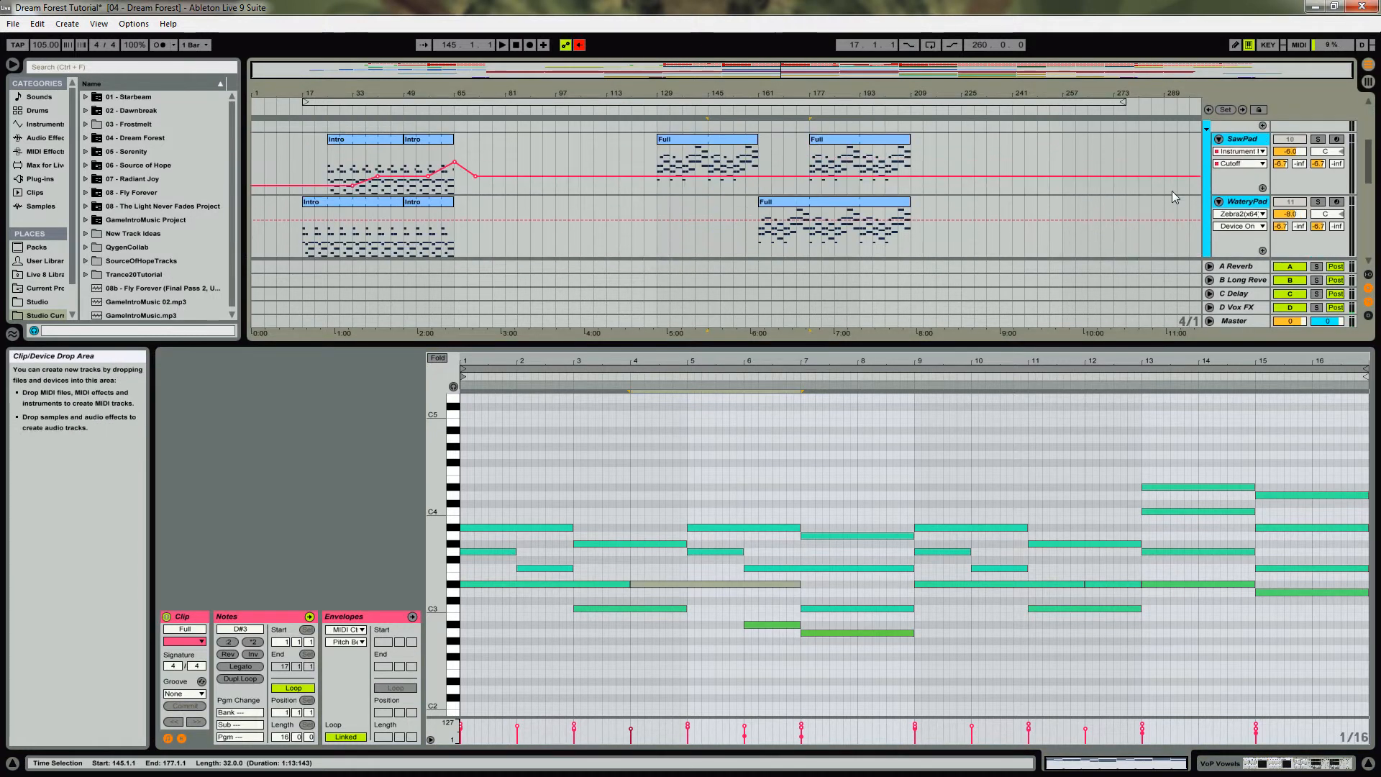
scroll(1172, 192, "down", 5)
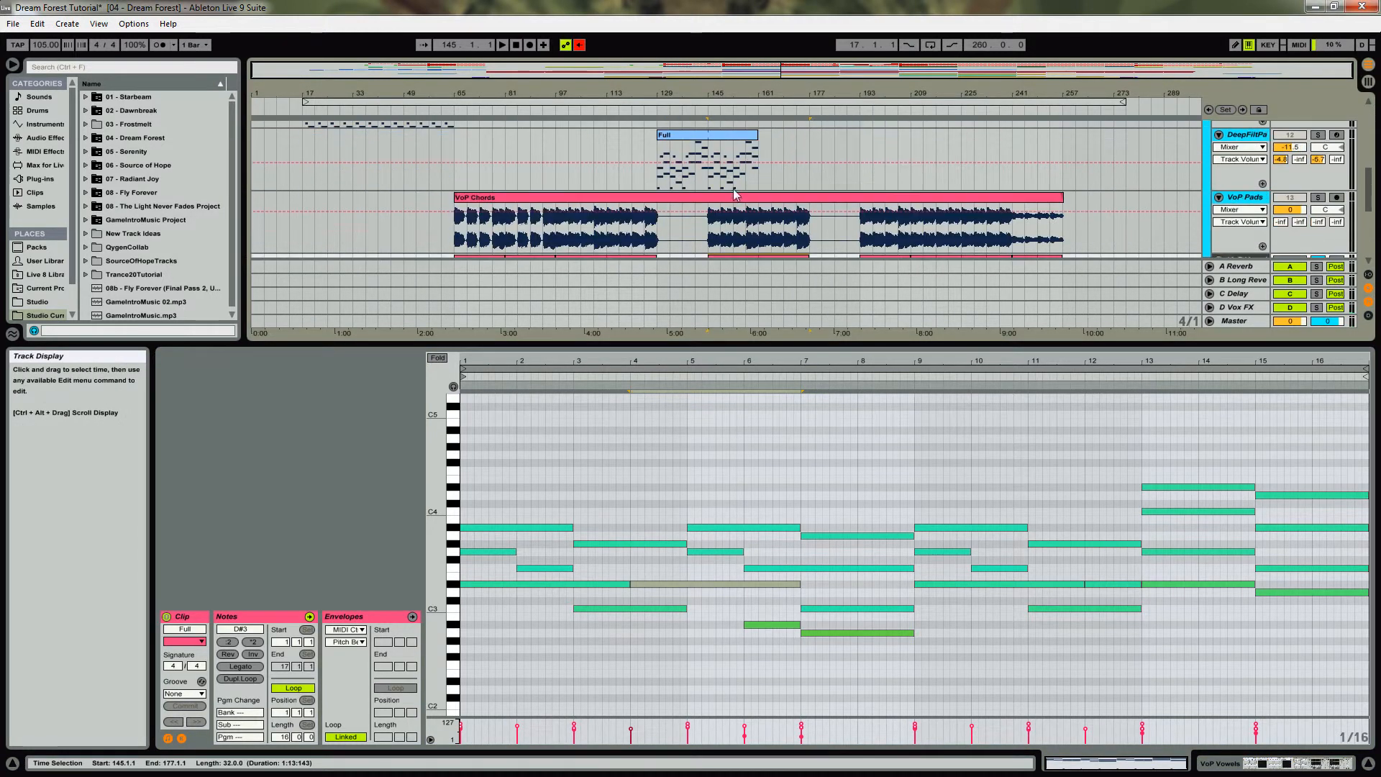
left_click(695, 136)
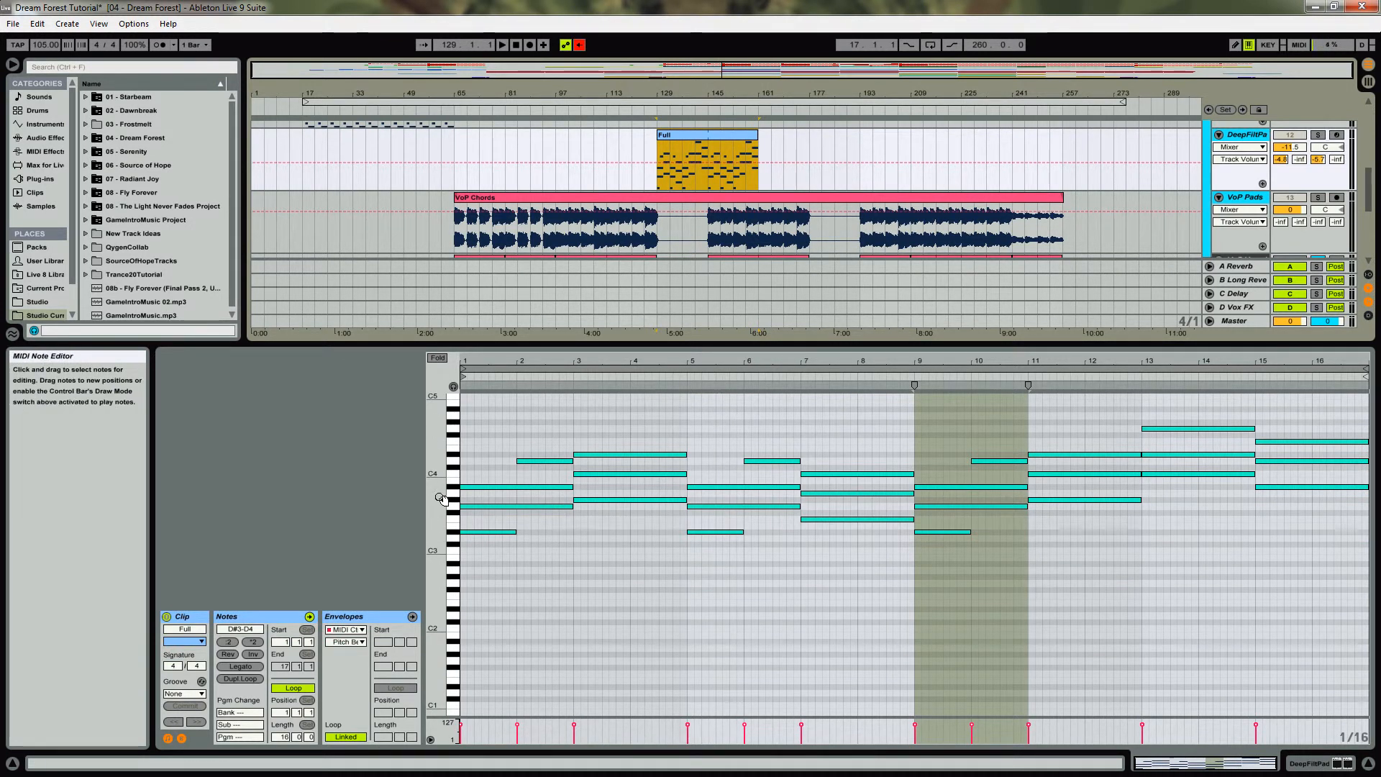
Unsolo VoP Vowels, enlarge the arrangement area and re-enable the overridden automation
left_click_drag(443, 425, 443, 496)
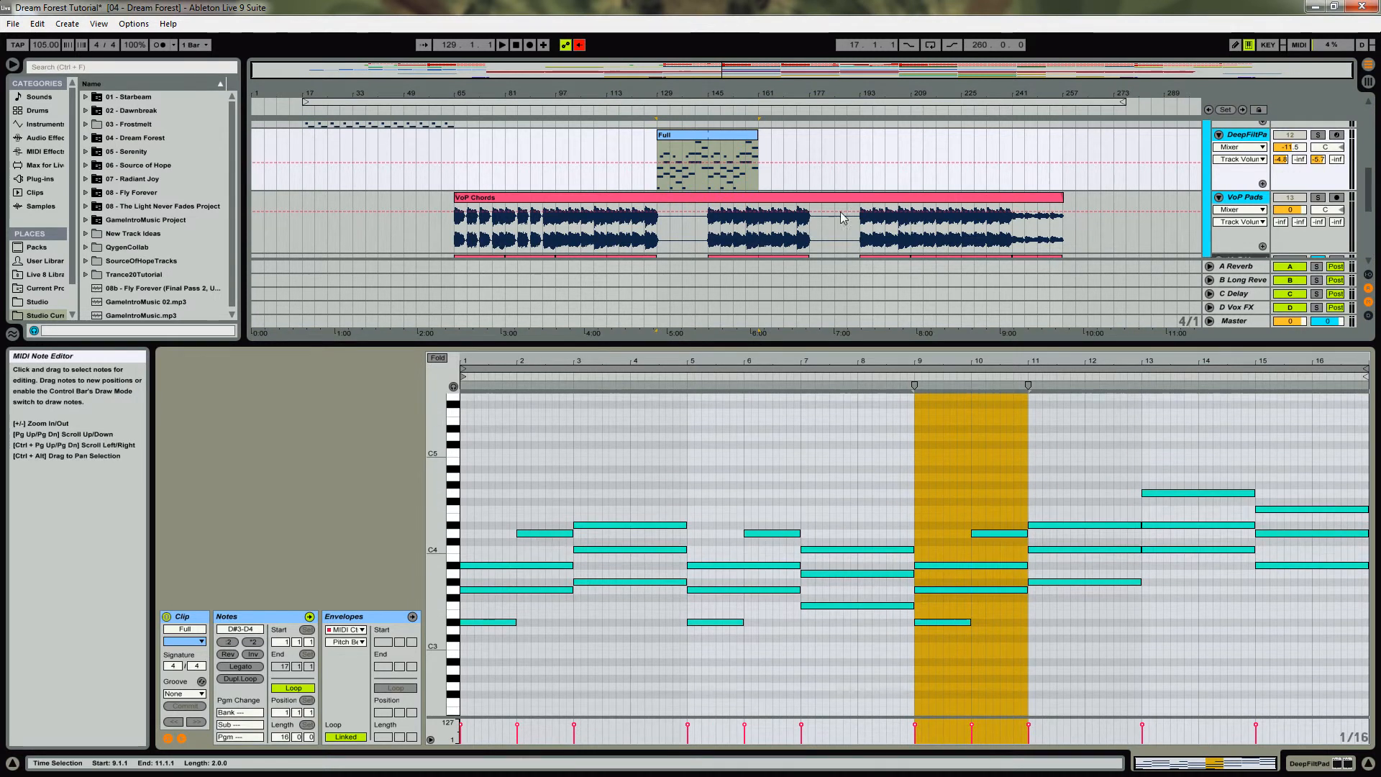
left_click(772, 175)
scroll(776, 171, "down", 5)
scroll(776, 171, "up", 2)
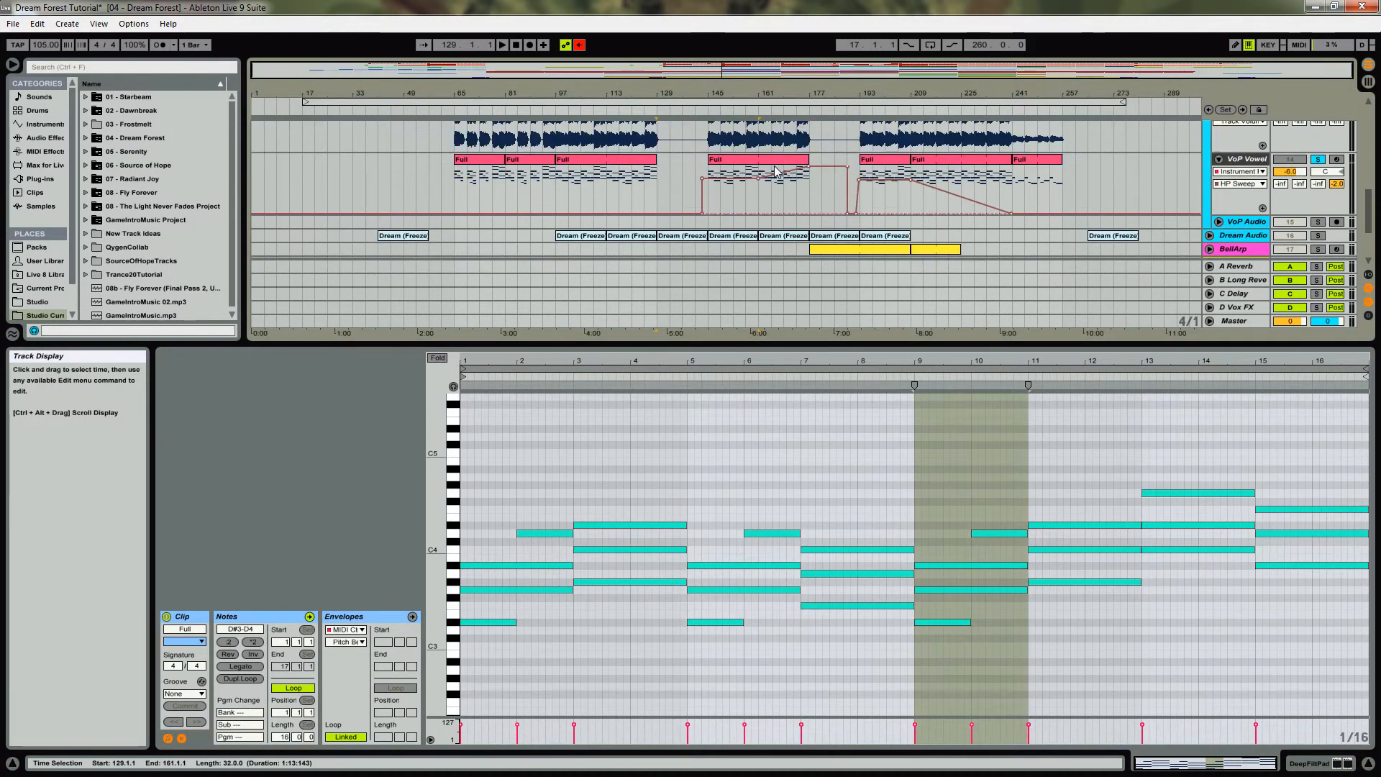
scroll(775, 172, "up", 3)
left_click(1318, 246)
left_click_drag(378, 345, 378, 514)
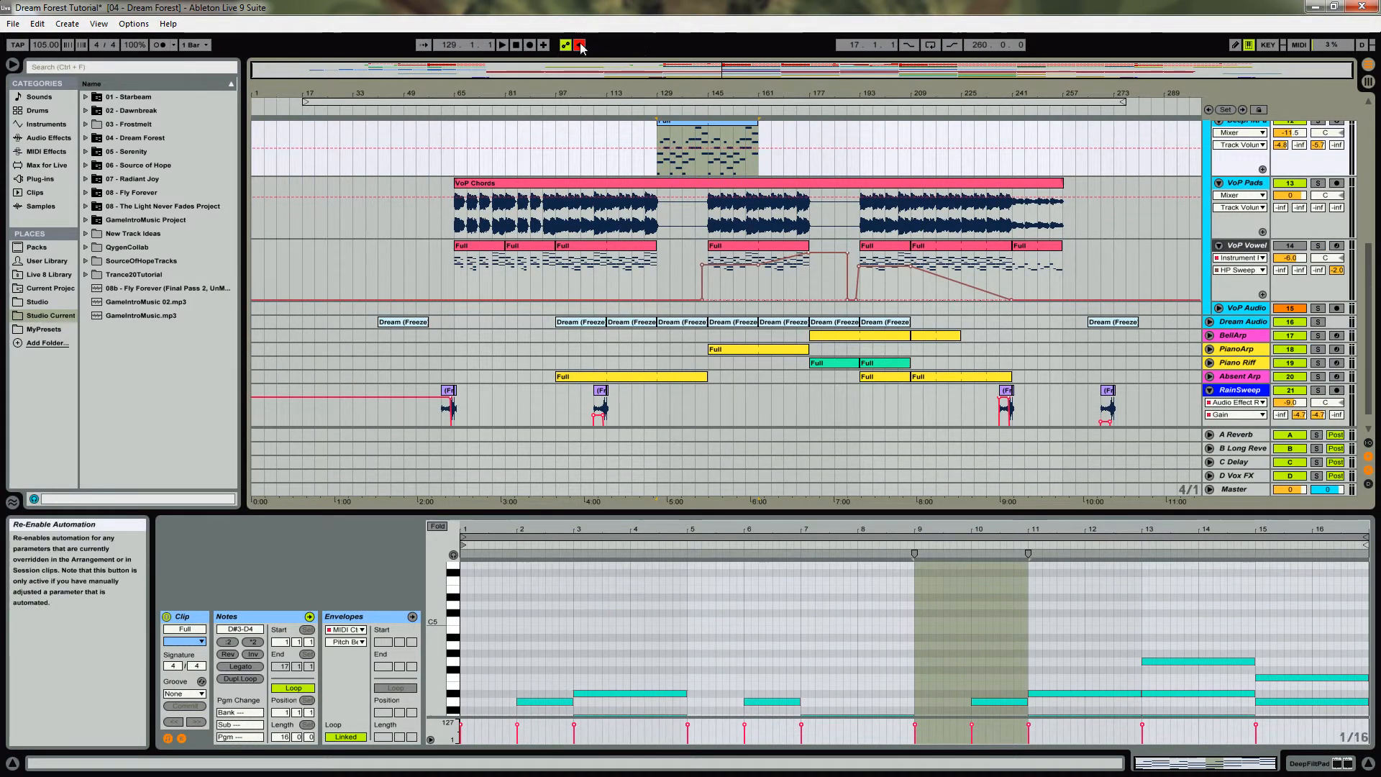
Solo the Pads group and play all the pad tracks together from bar 145
scroll(921, 246, "up", 6)
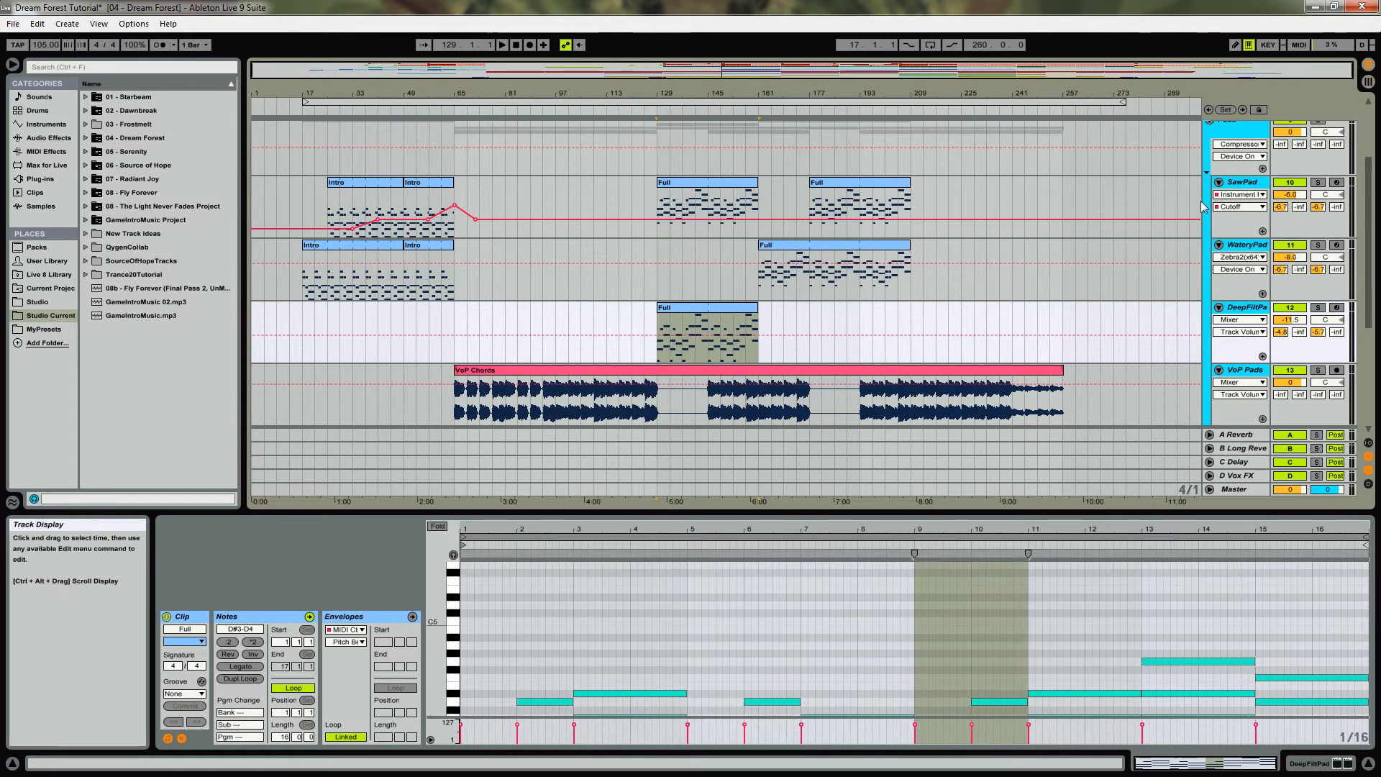
scroll(1211, 212, "up", 1)
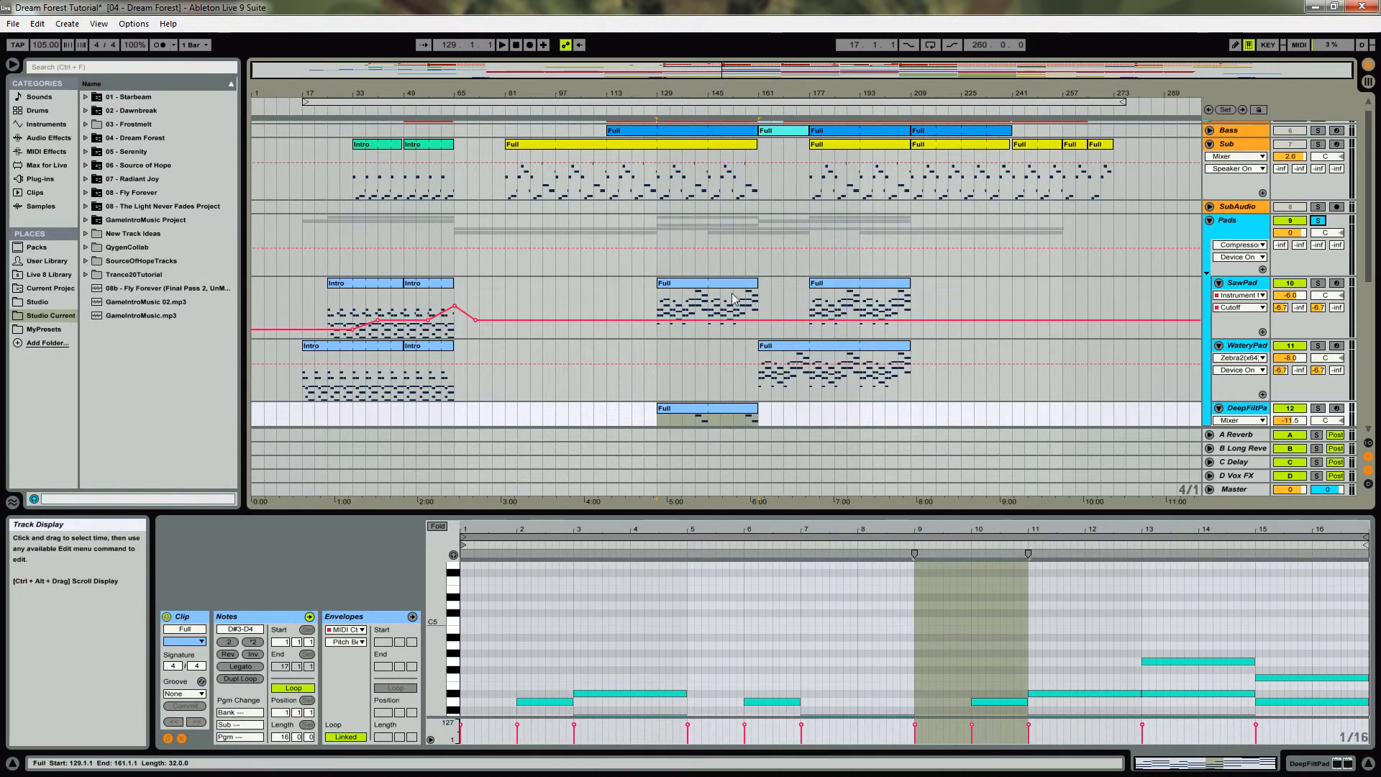
left_click(710, 312)
key("space")
scroll(907, 299, "down", 3)
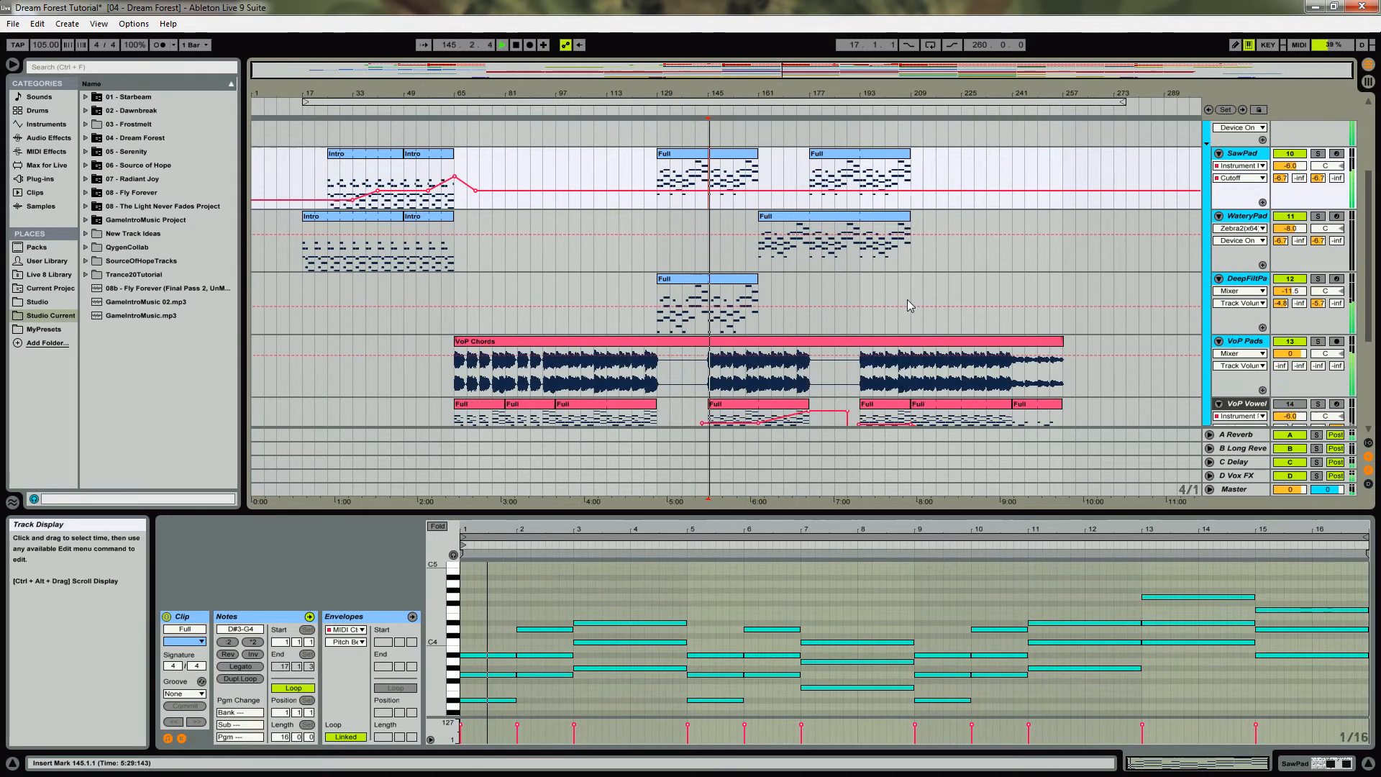
left_click(1292, 405)
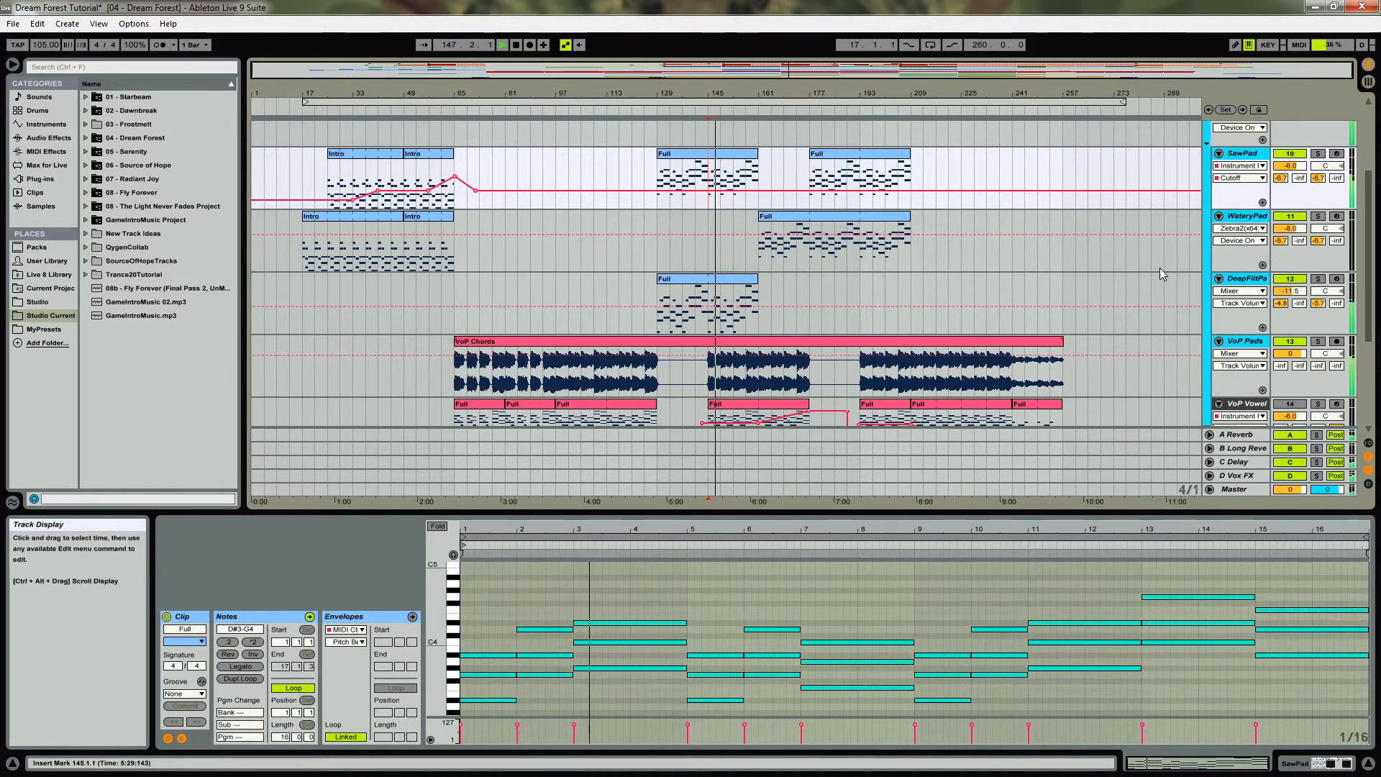
Mute DeepFiltPad and VoP Pads during playback to hear the Pads group without them
scroll(1159, 263, "up", 2)
scroll(1174, 301, "up", 1)
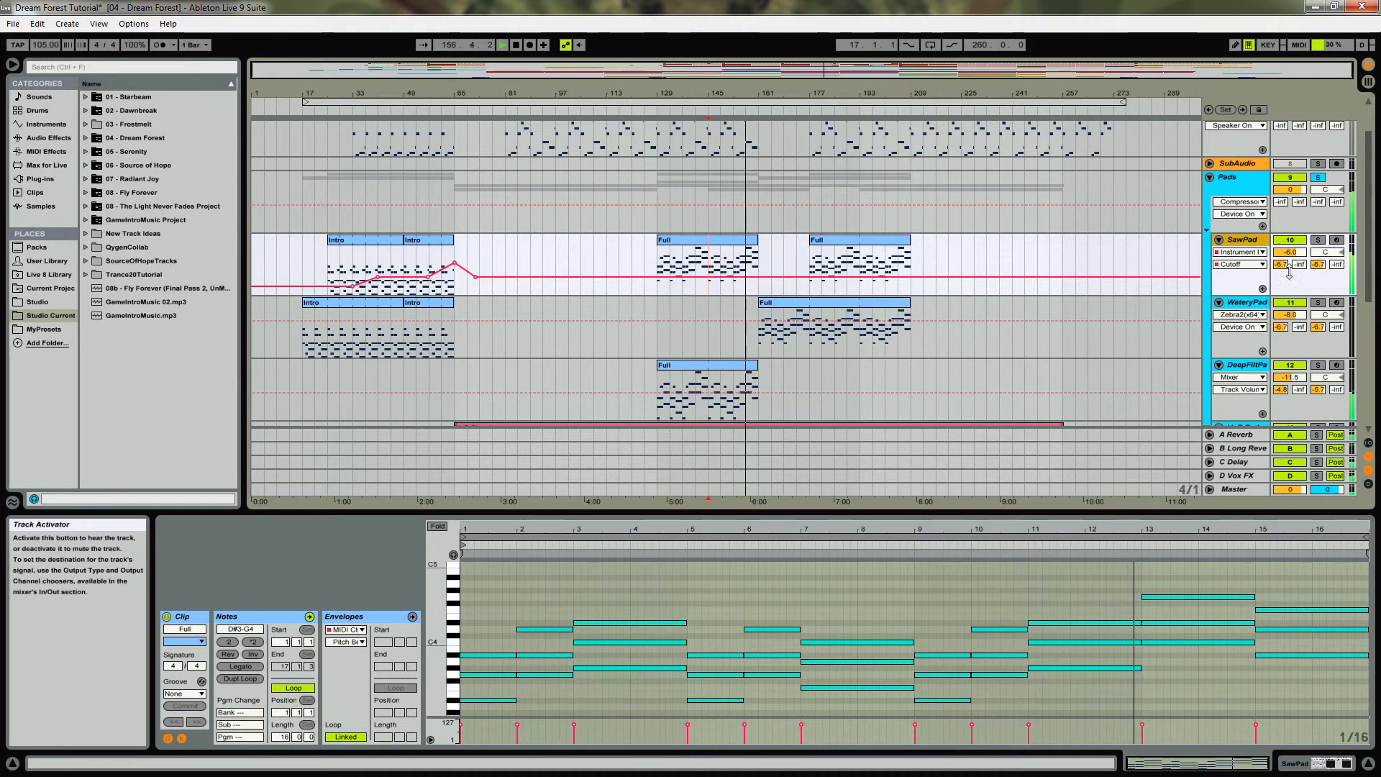
scroll(1294, 374, "down", 1)
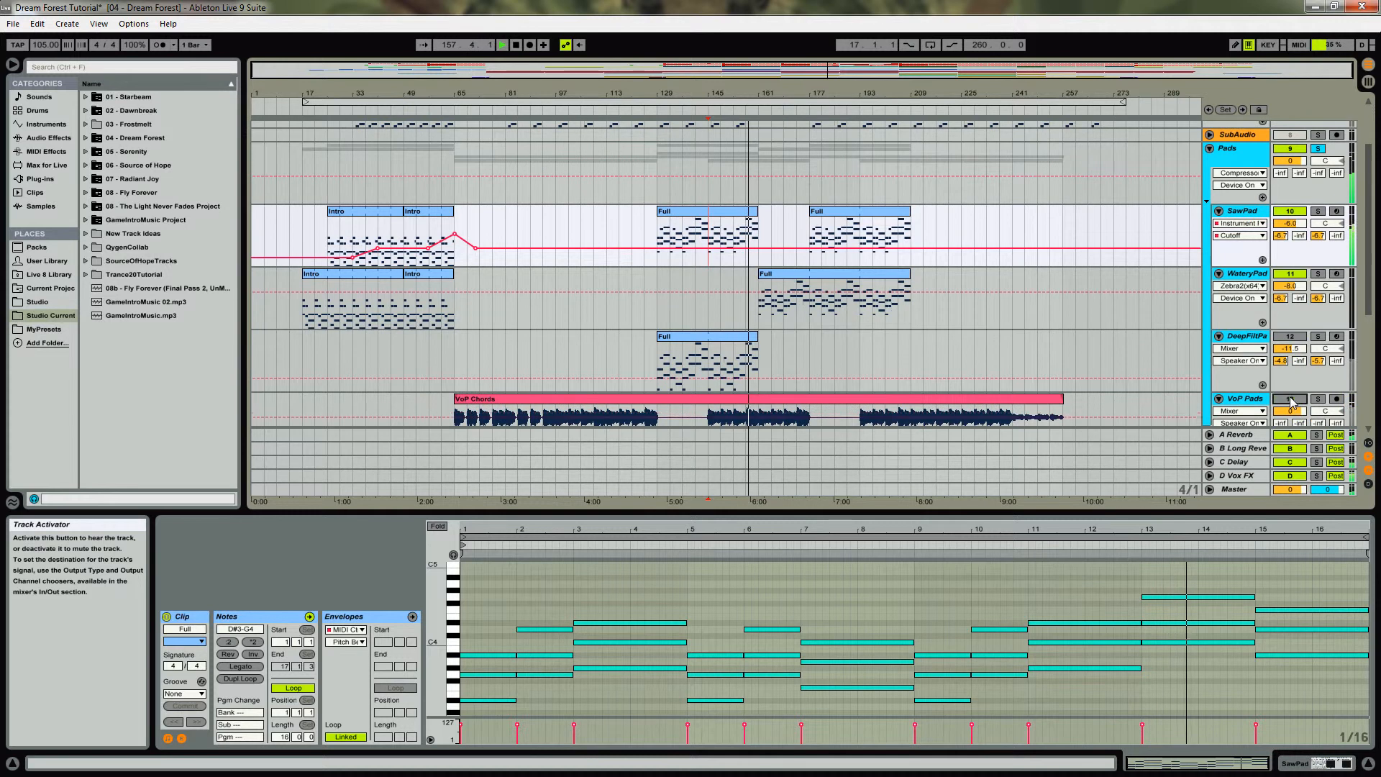
scroll(1278, 288, "up", 1)
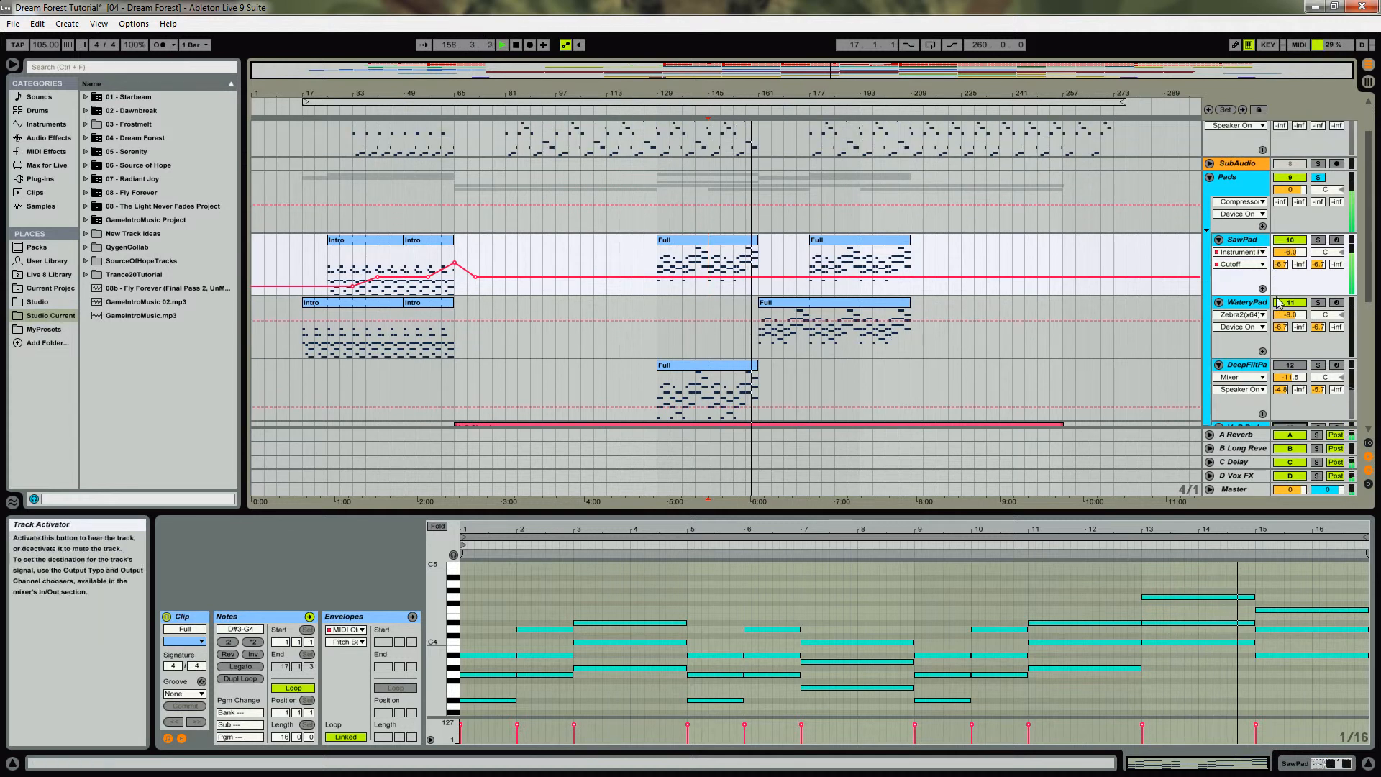
scroll(1327, 259, "up", 2)
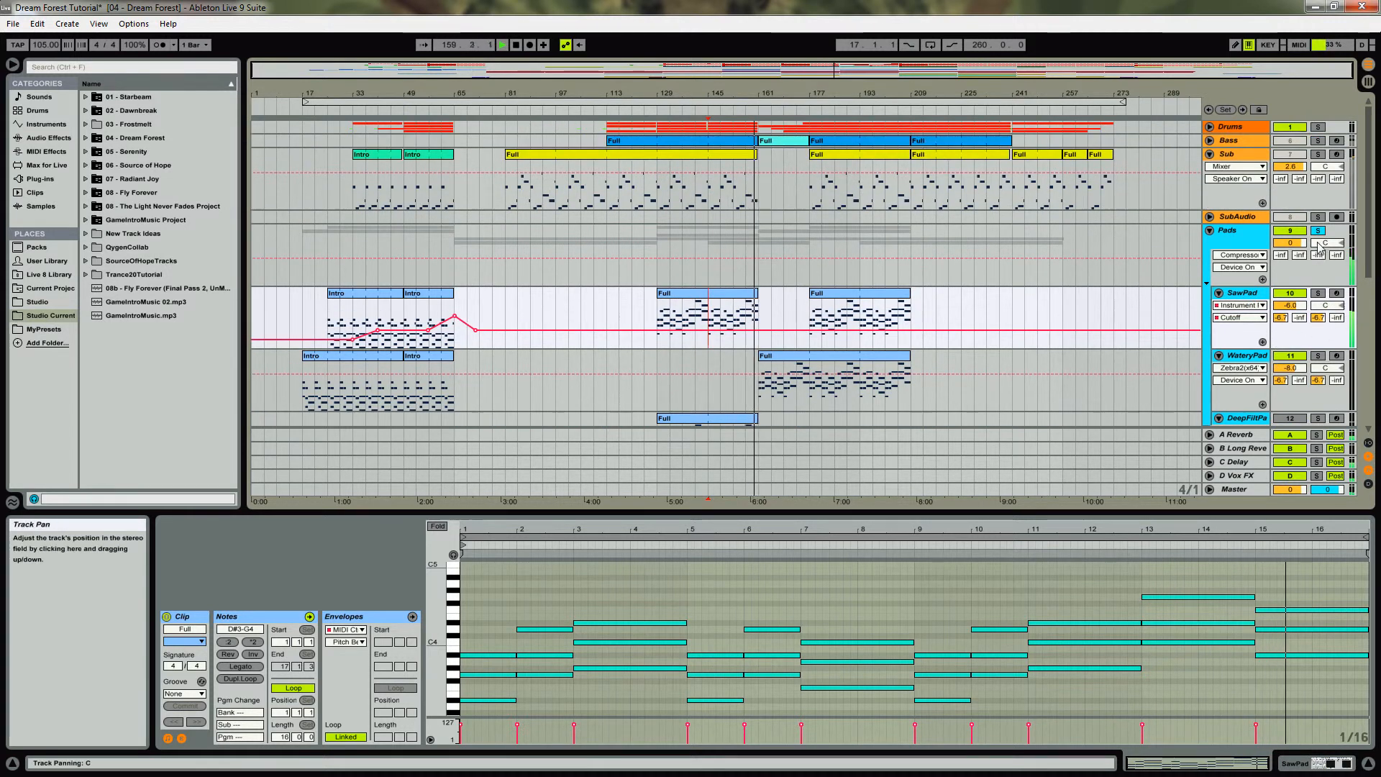
Add SubAudio, Sub, Bass and Drums to the soloed tracks and restart playback from bar 145
left_click(1319, 217)
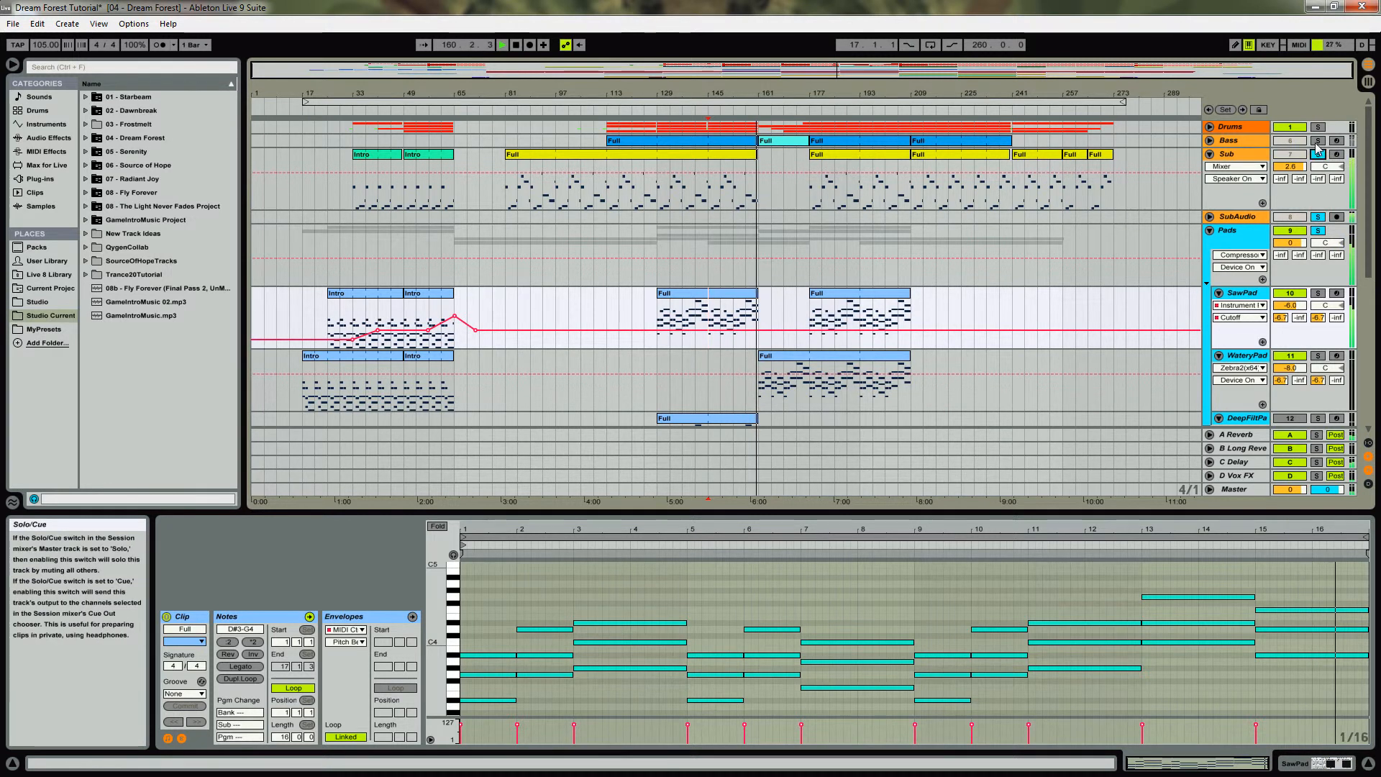
key("space")
key("space")
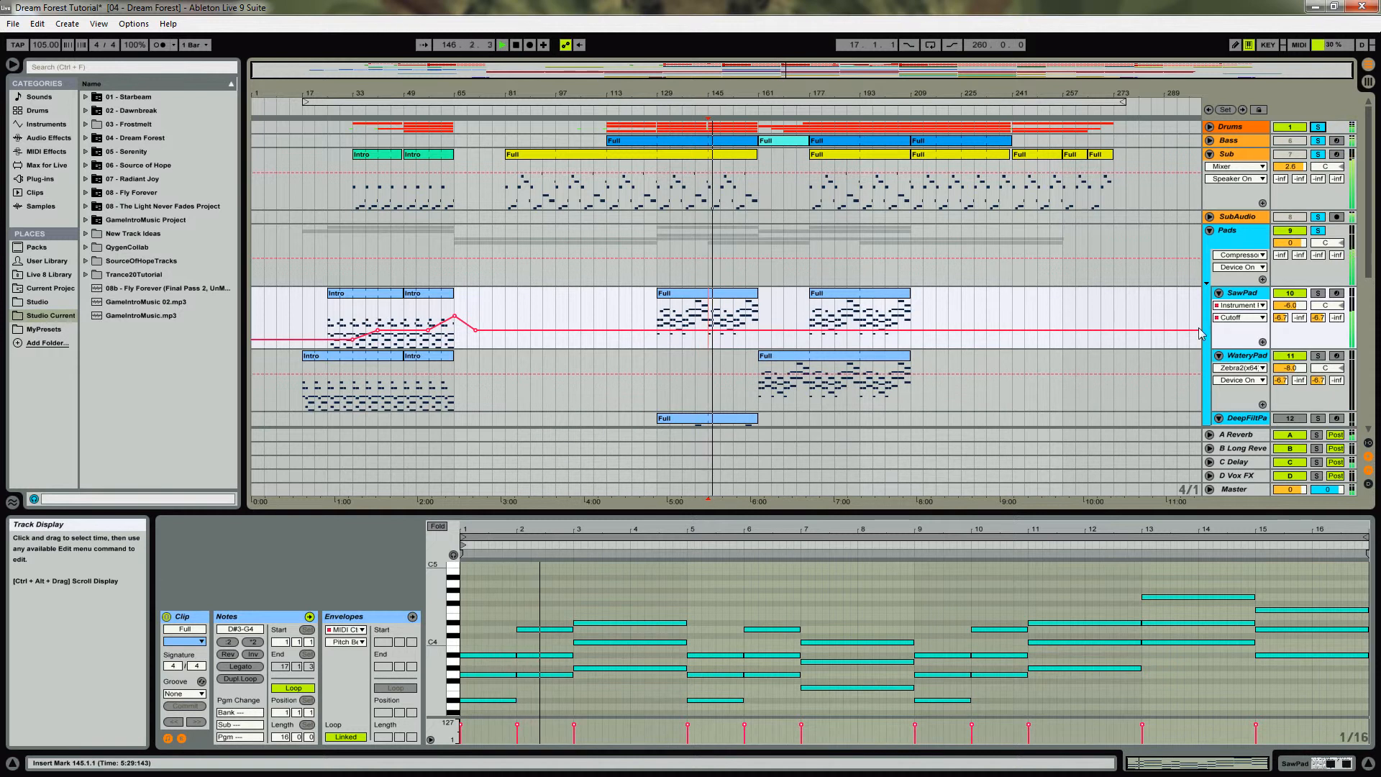
Reactivate DeepFiltPad and VoP Pads and listen to the pads with drums and bass
scroll(1325, 273, "down", 5)
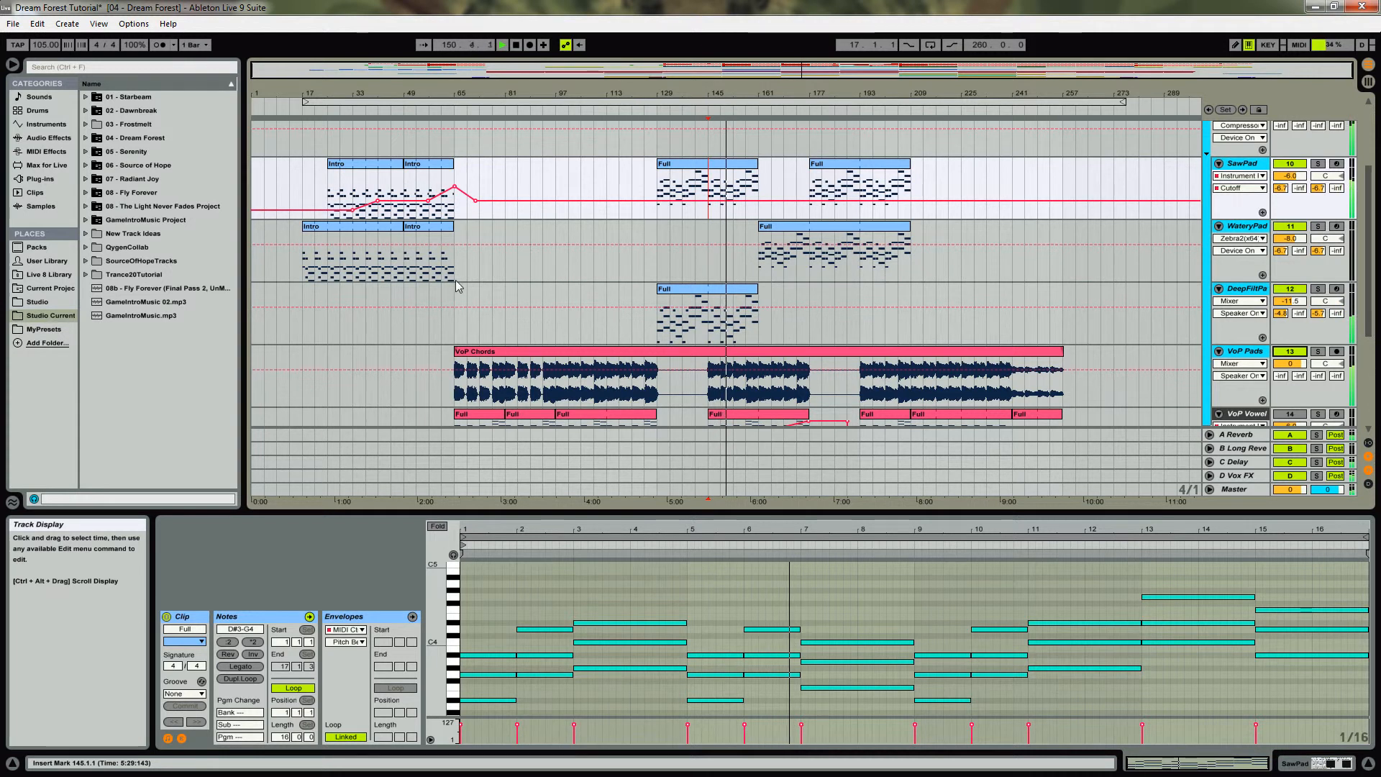
scroll(1159, 234, "up", 1)
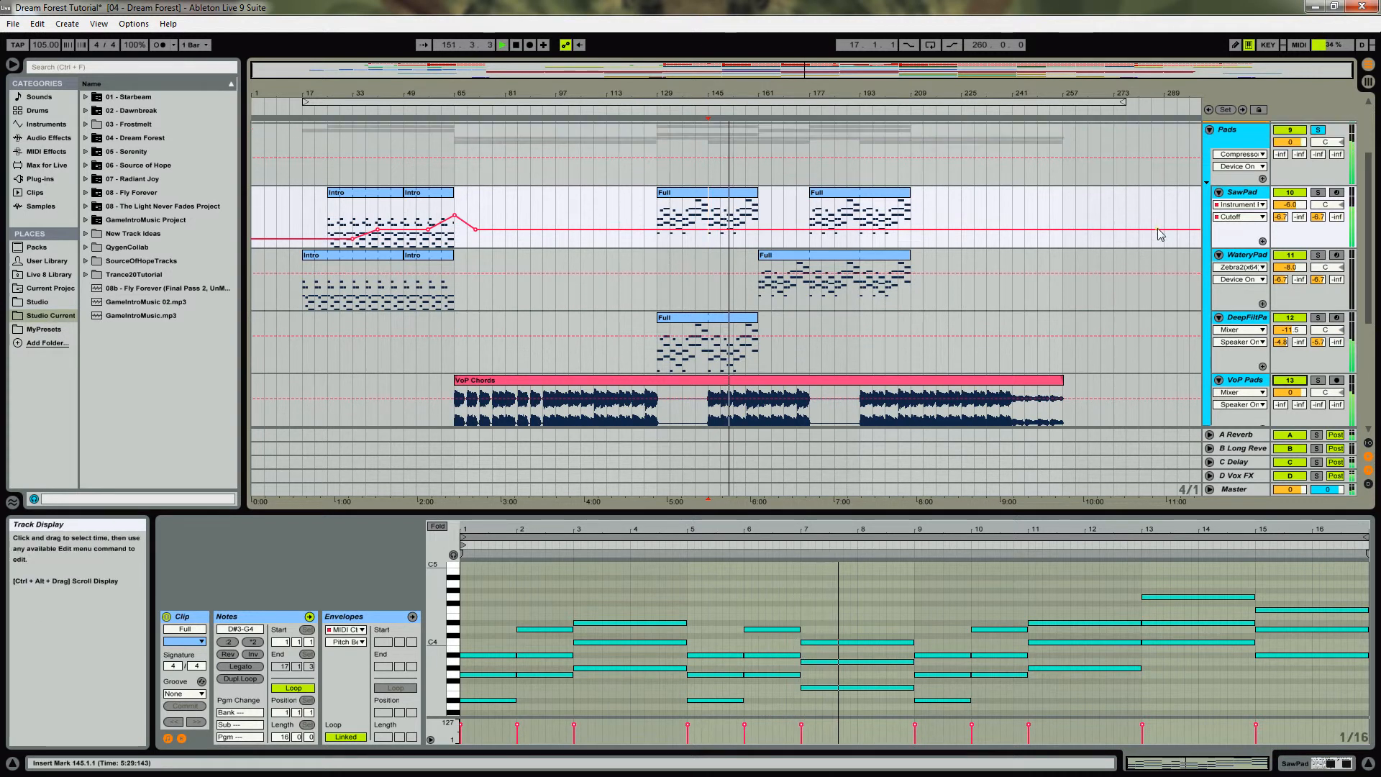
scroll(1159, 234, "up", 1)
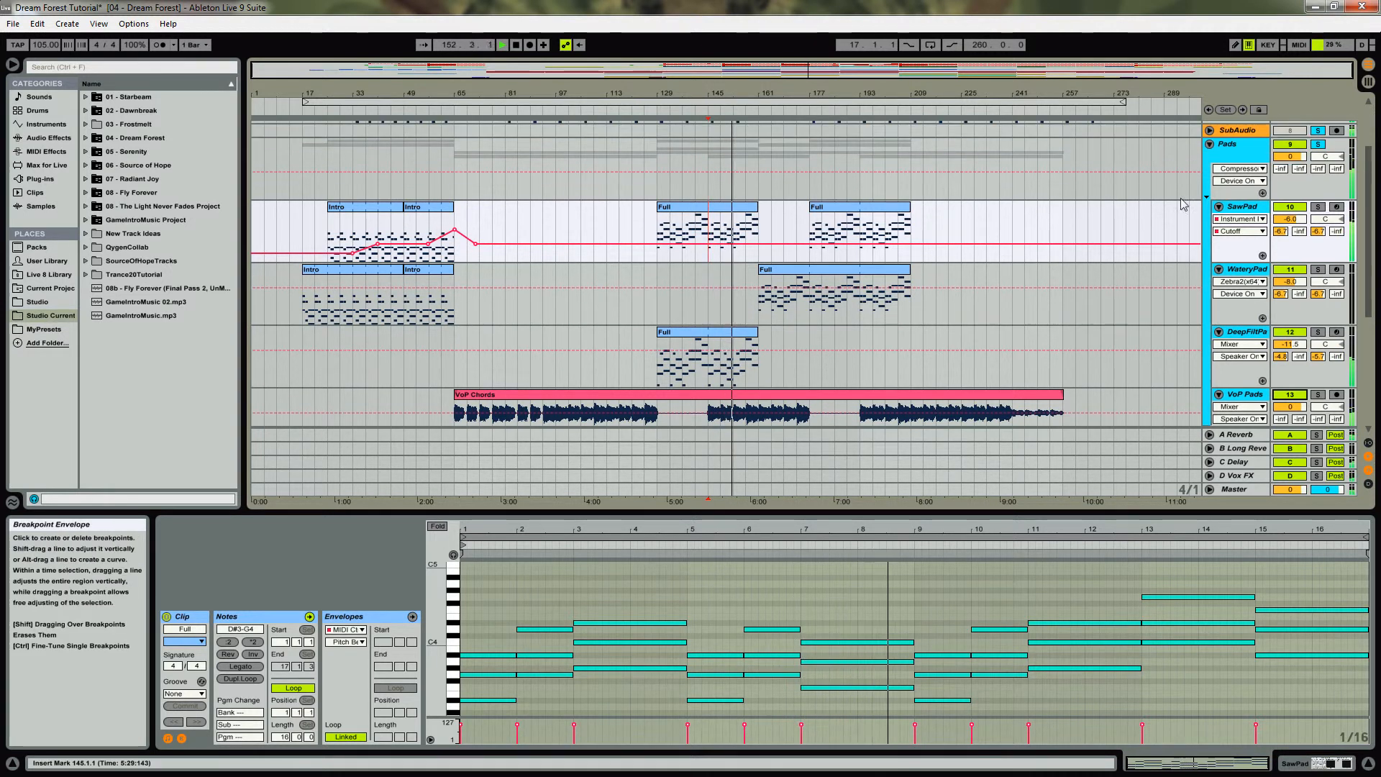
scroll(1161, 272, "down", 3)
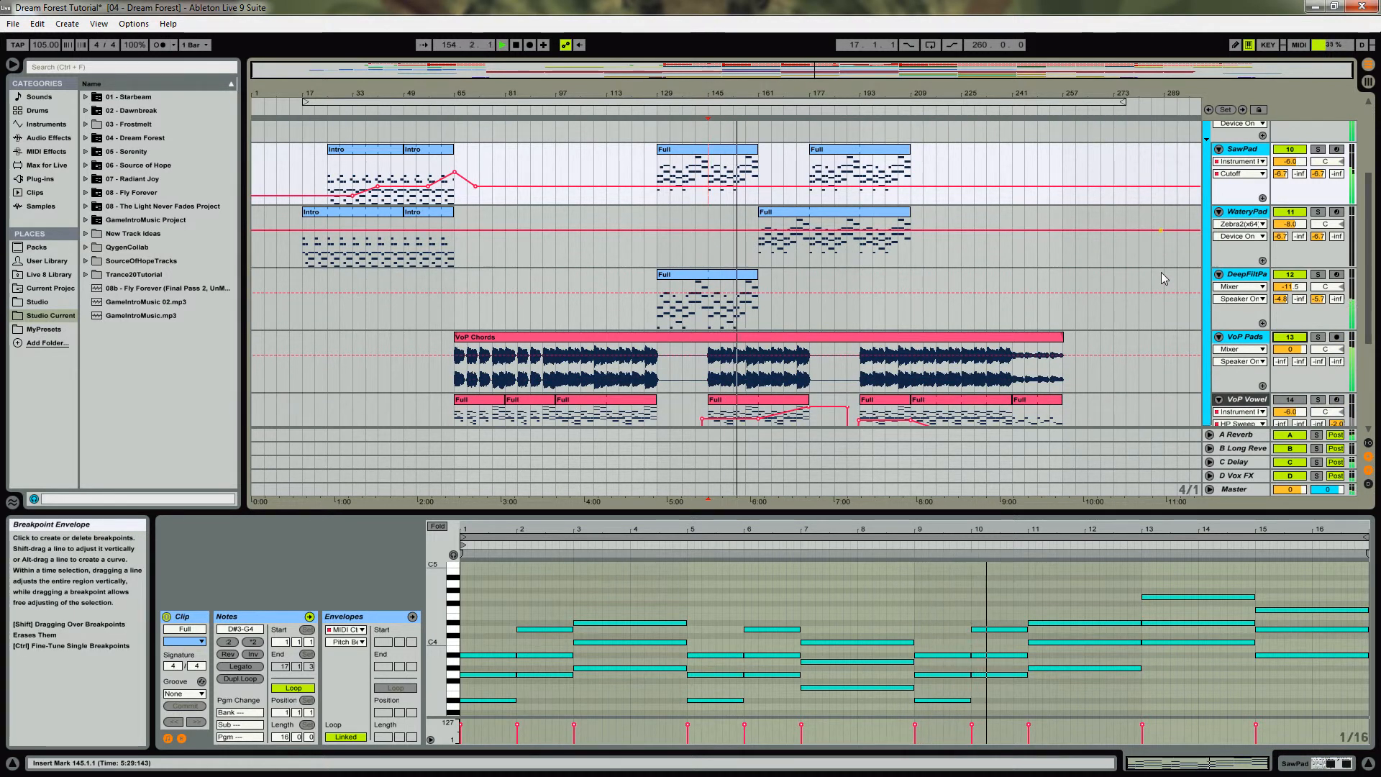
scroll(1161, 272, "up", 5)
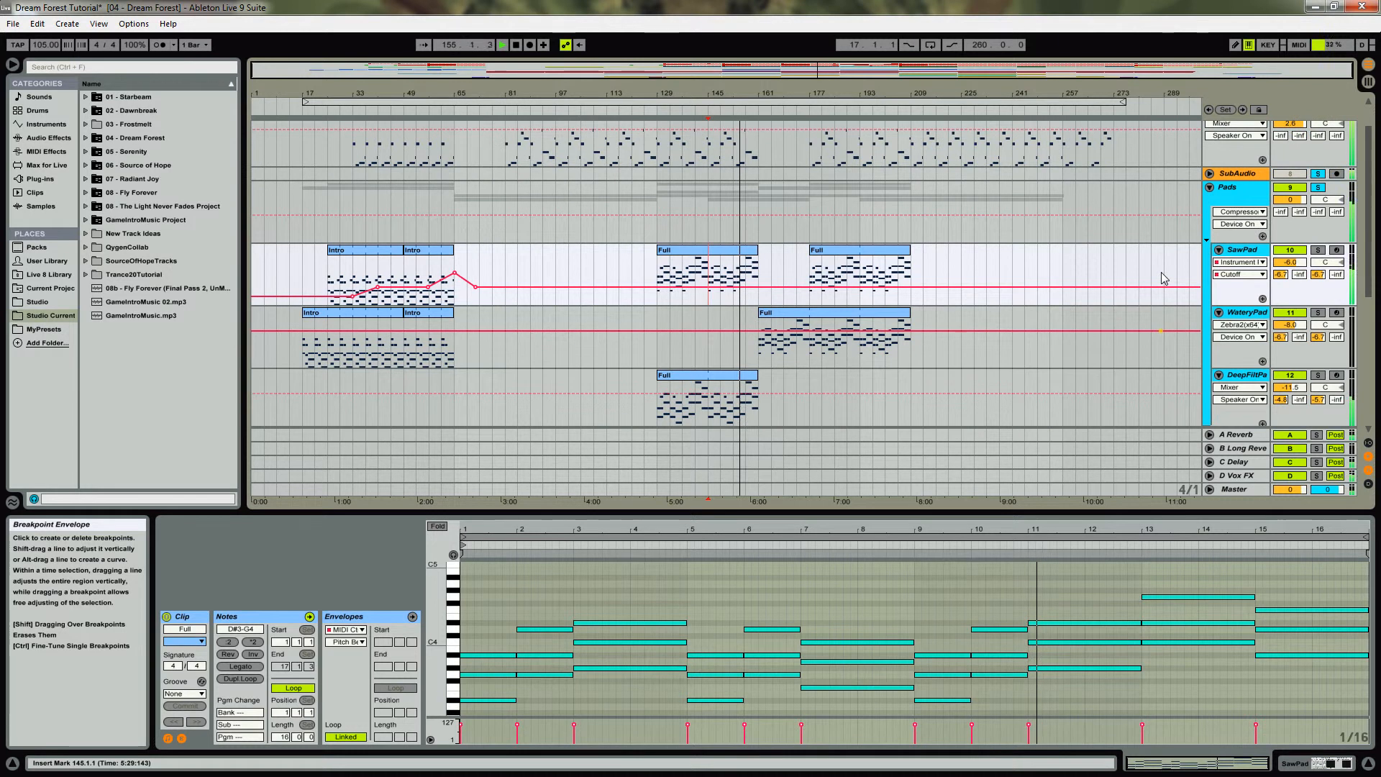
Show the Pads group's kick-sidechained Compressor and examine it during playback
left_click(1224, 192)
double_click(1224, 193)
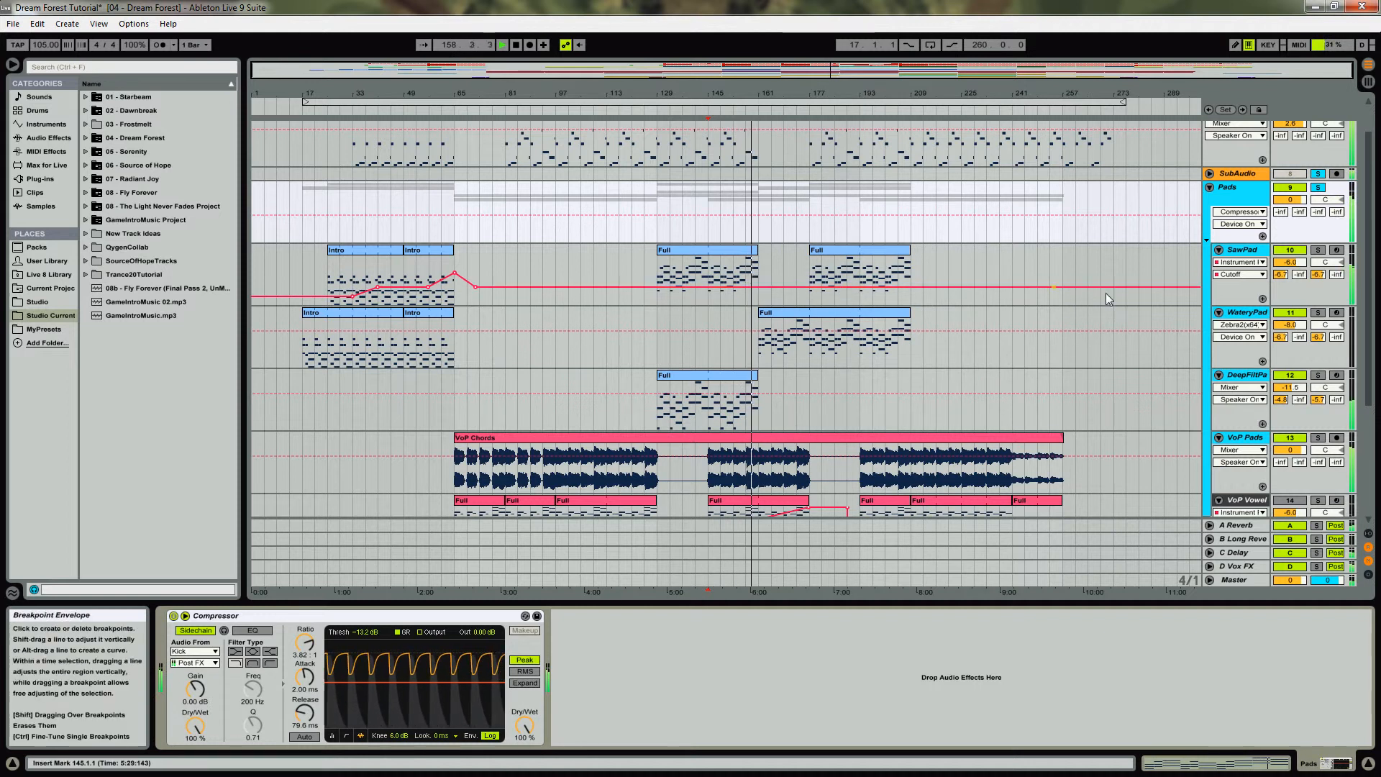
scroll(1274, 248, "up", 2)
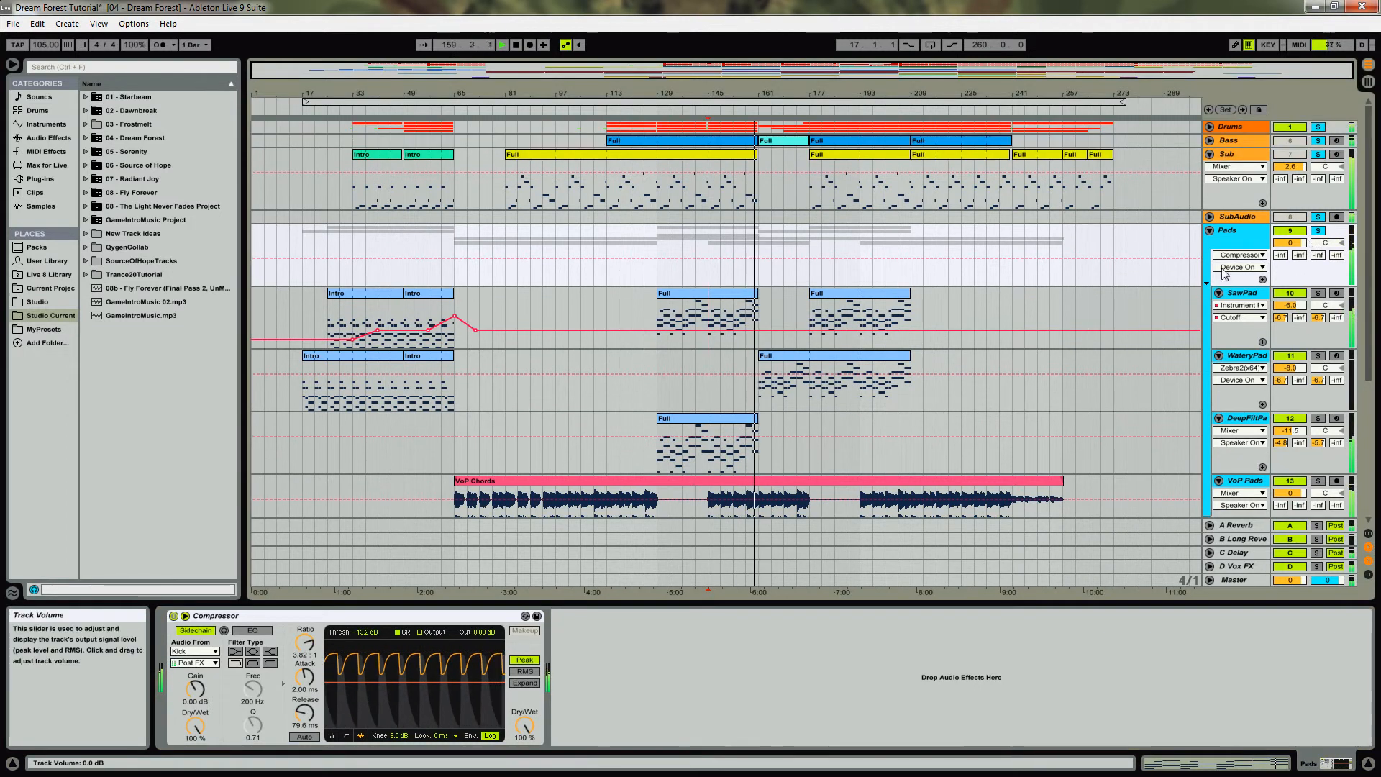
Fold the SawPad, WateryPad and DeepFiltPad tracks
left_click(1219, 293)
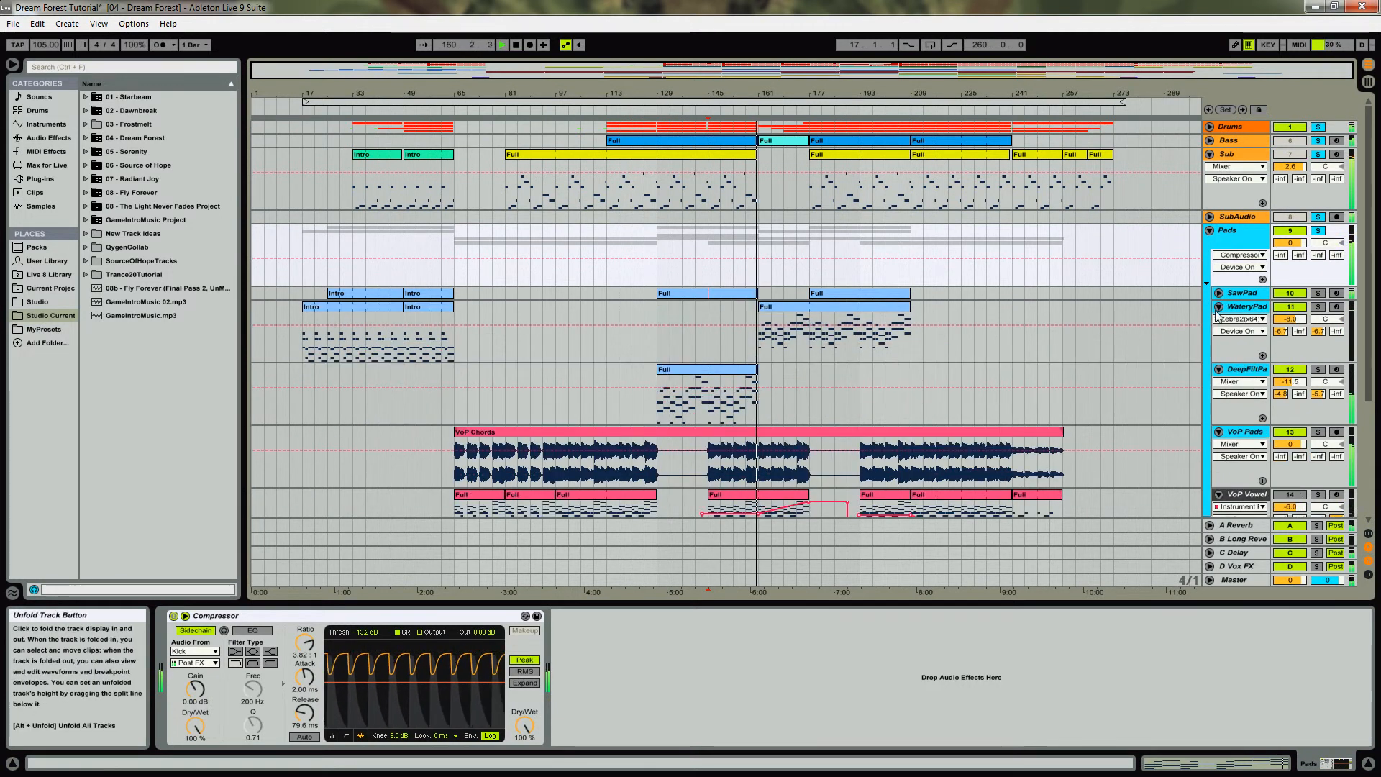
left_click(1218, 306)
left_click(1218, 320)
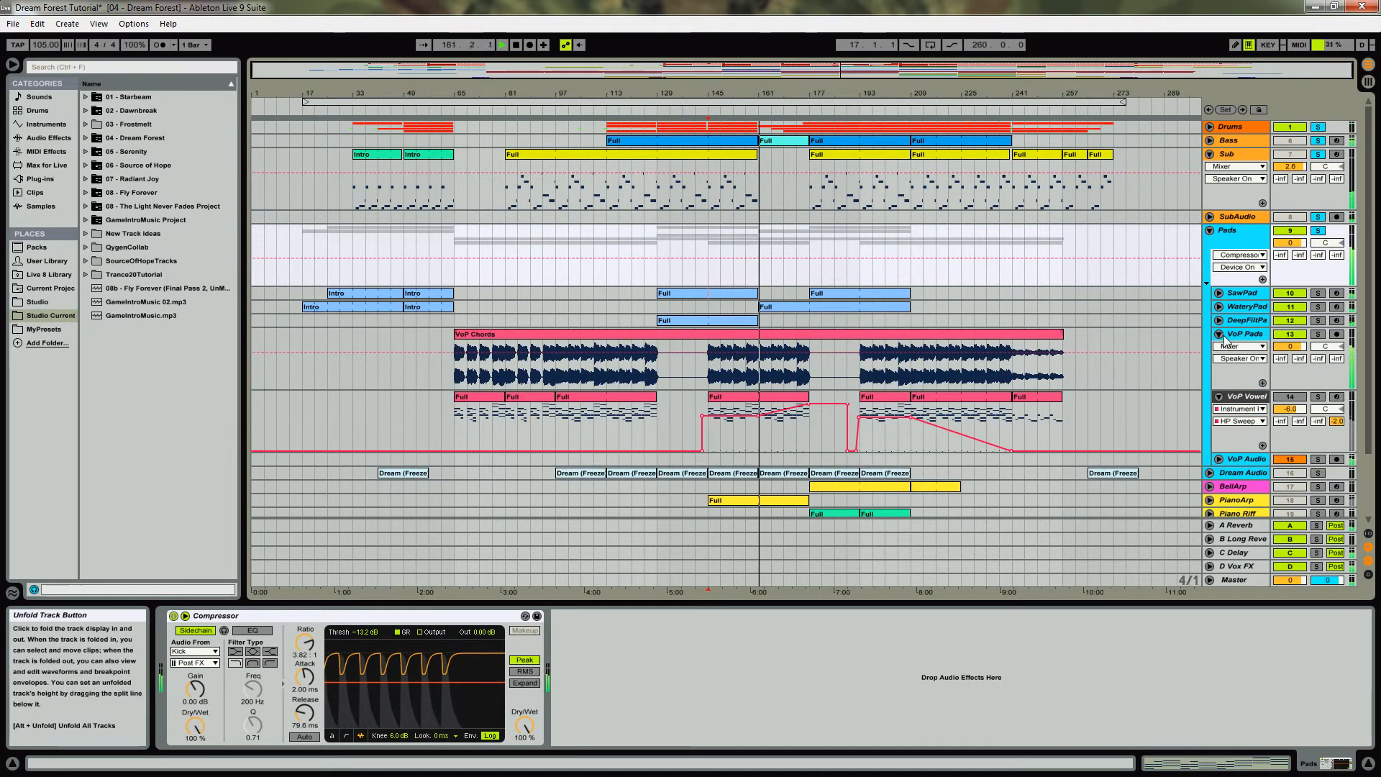
View the devices of VoP Pads, VoP Vowels and VoP Audio, and fold the Pads group
left_click(1242, 338)
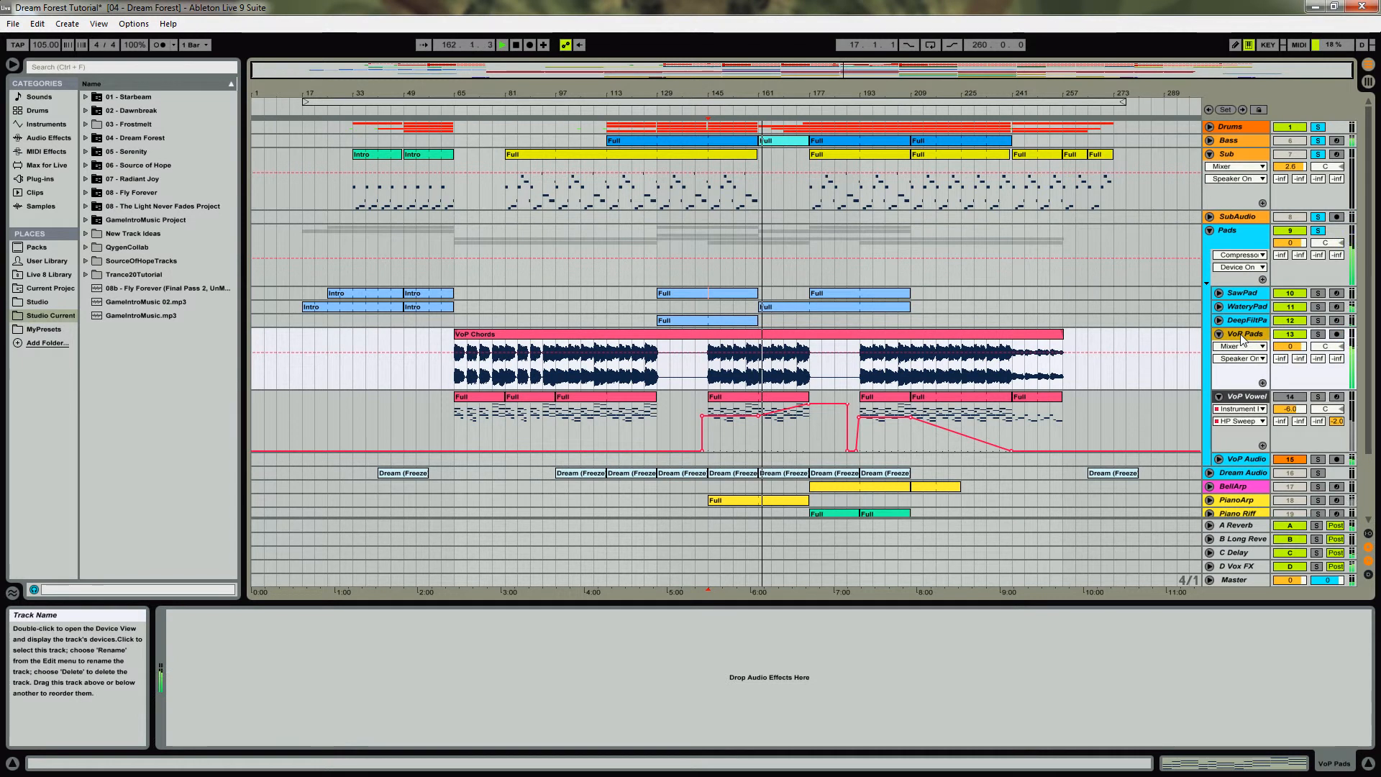
left_click(1231, 407)
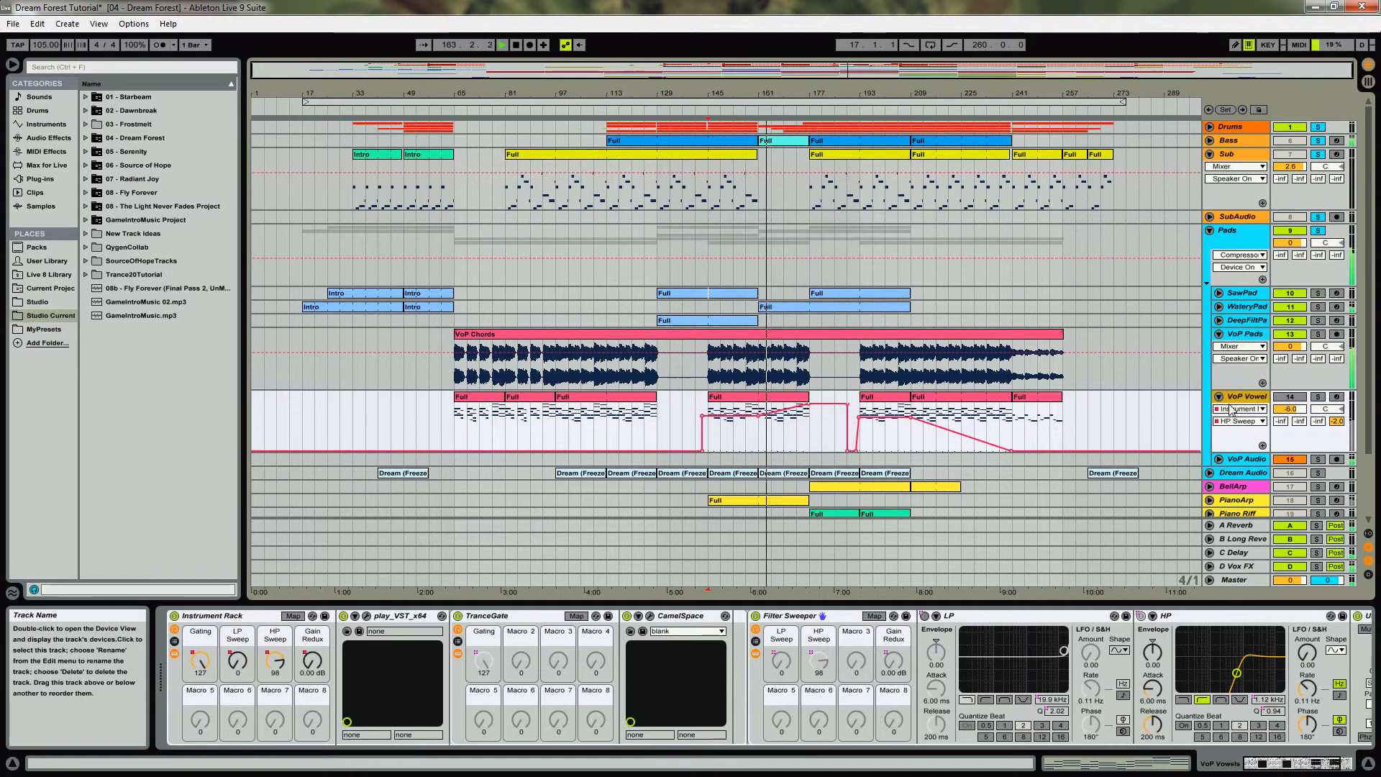
left_click(1219, 334)
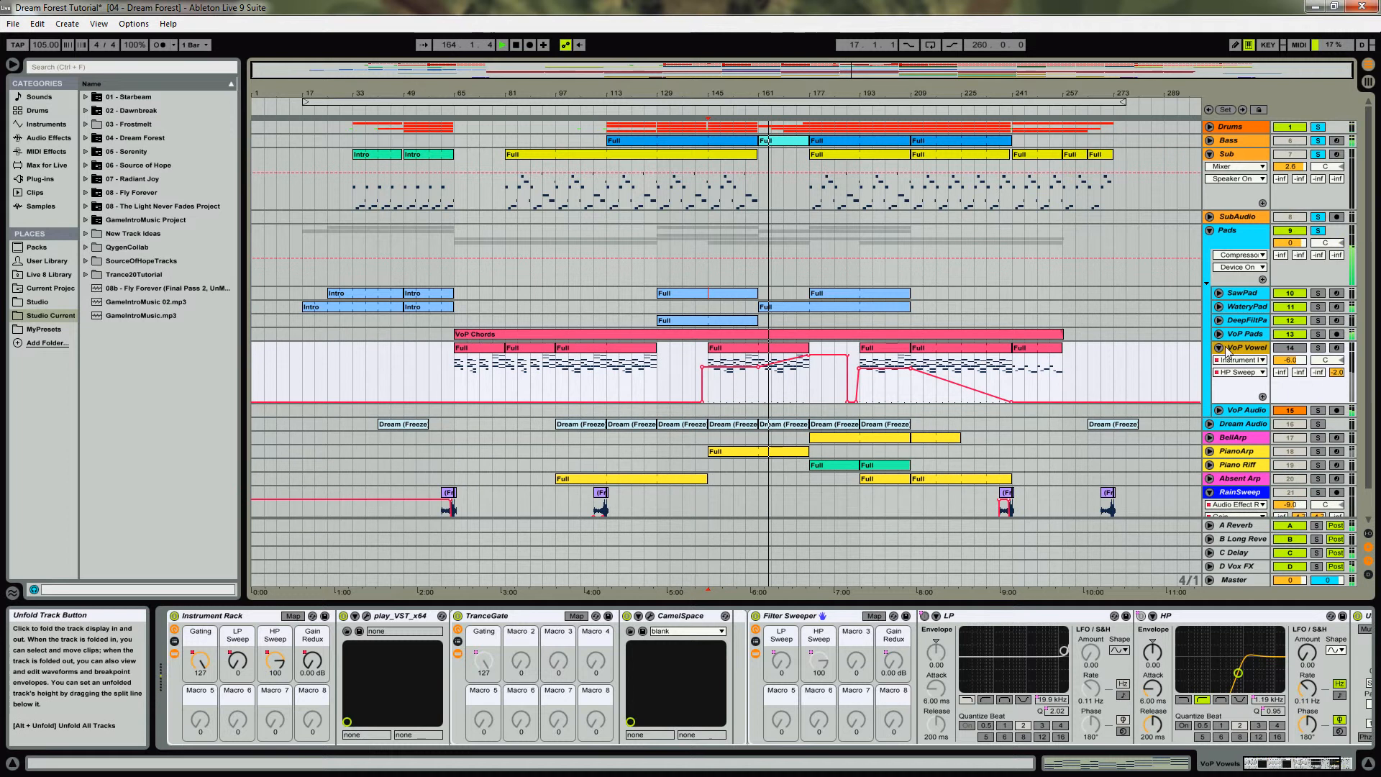
left_click(1235, 413)
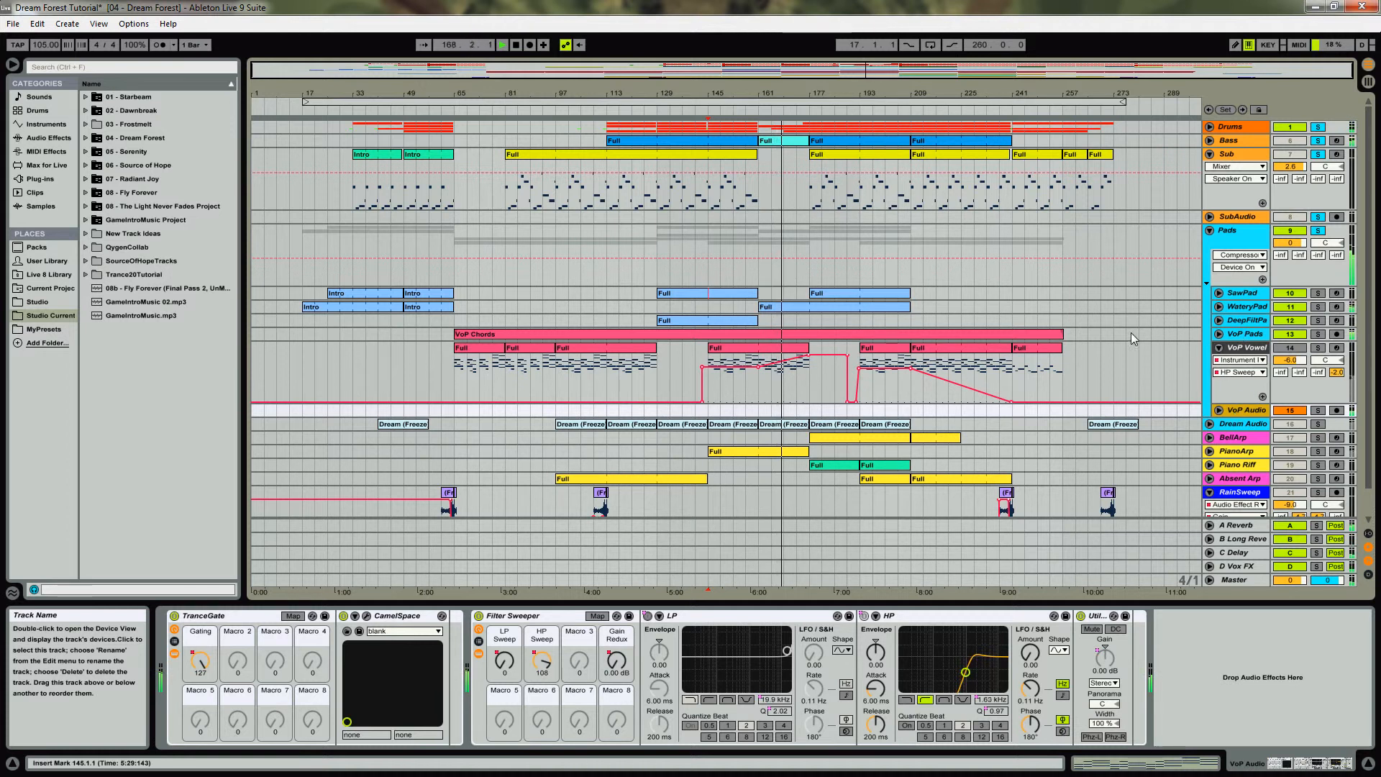
left_click(1210, 232)
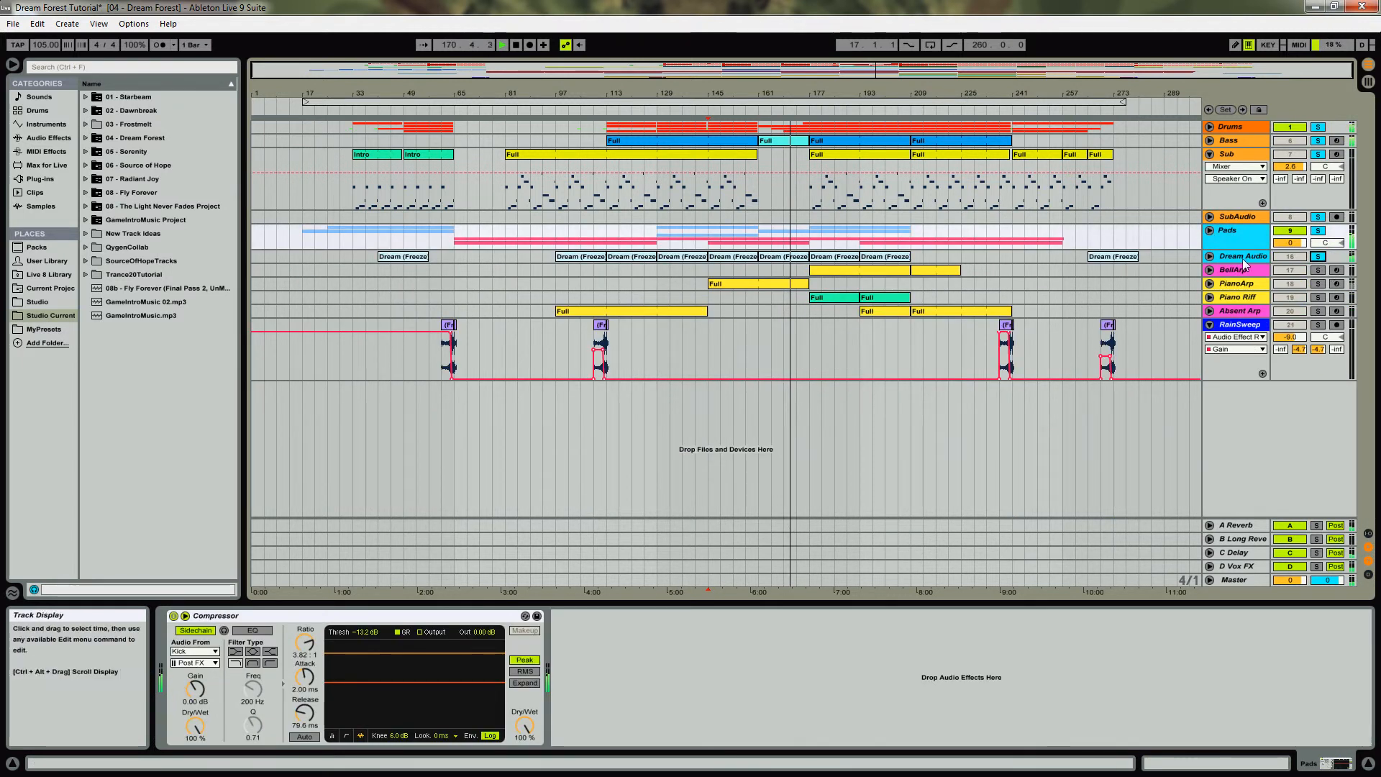
Unfold Dream Audio, solo it alone and play its frozen clip repeatedly from bar 167
left_click(1210, 256)
left_click_drag(791, 87, 821, 216)
left_click(726, 297)
key("space")
key("space")
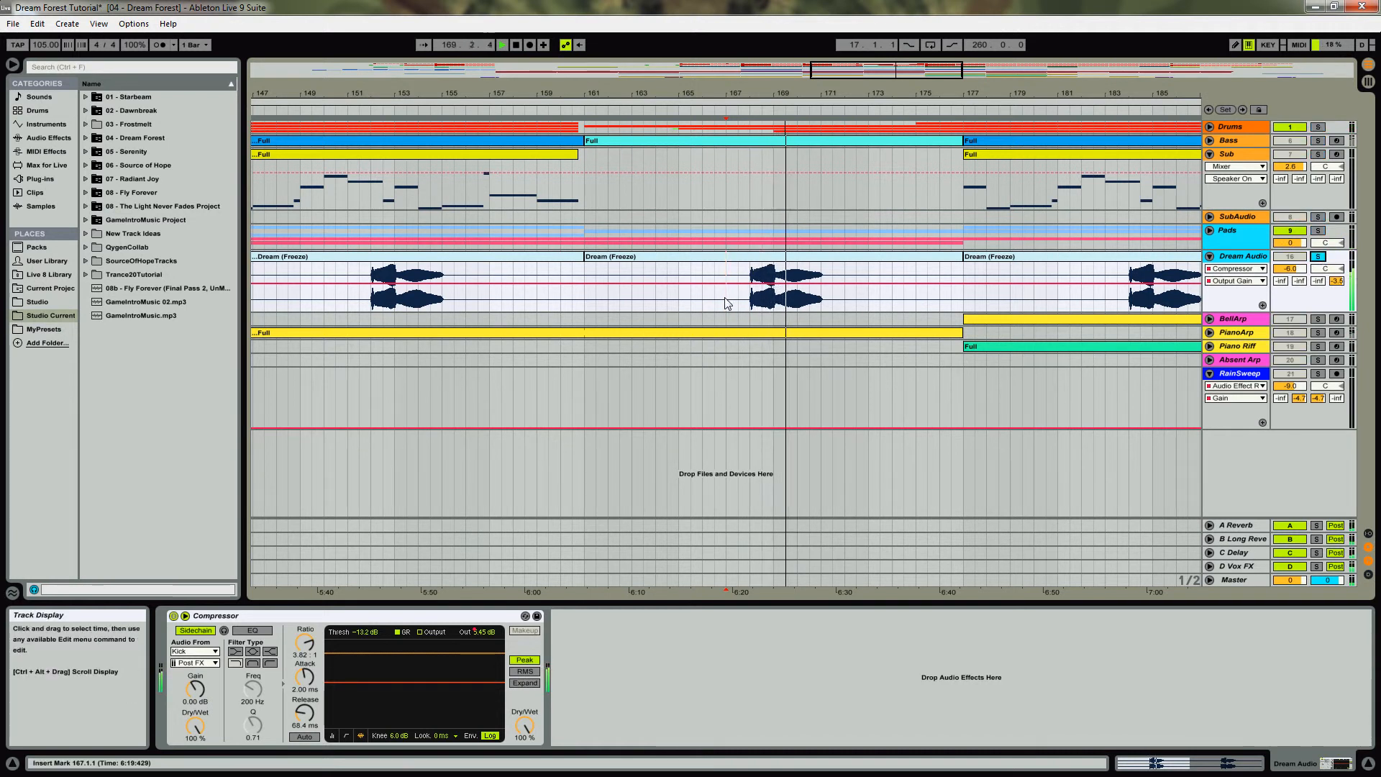
key("space")
key("space")
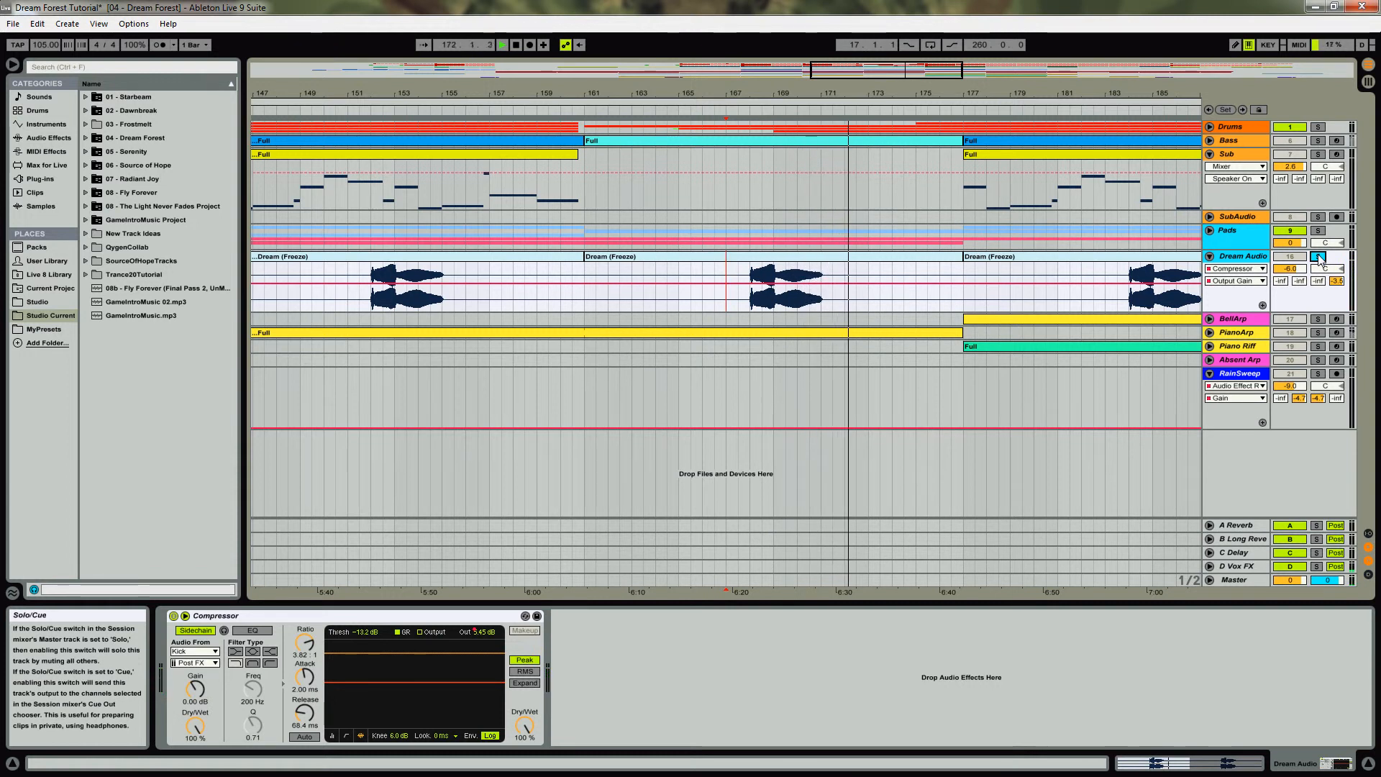
Add Pads, SubAudio, Sub, Bass and Drums to the solo alongside Dream Audio, and play from bar 157
left_click(1318, 231, "ctrl")
left_click(1318, 217, "ctrl")
left_click(1317, 155, "ctrl")
left_click(1317, 141, "ctrl")
left_click(1317, 127, "ctrl")
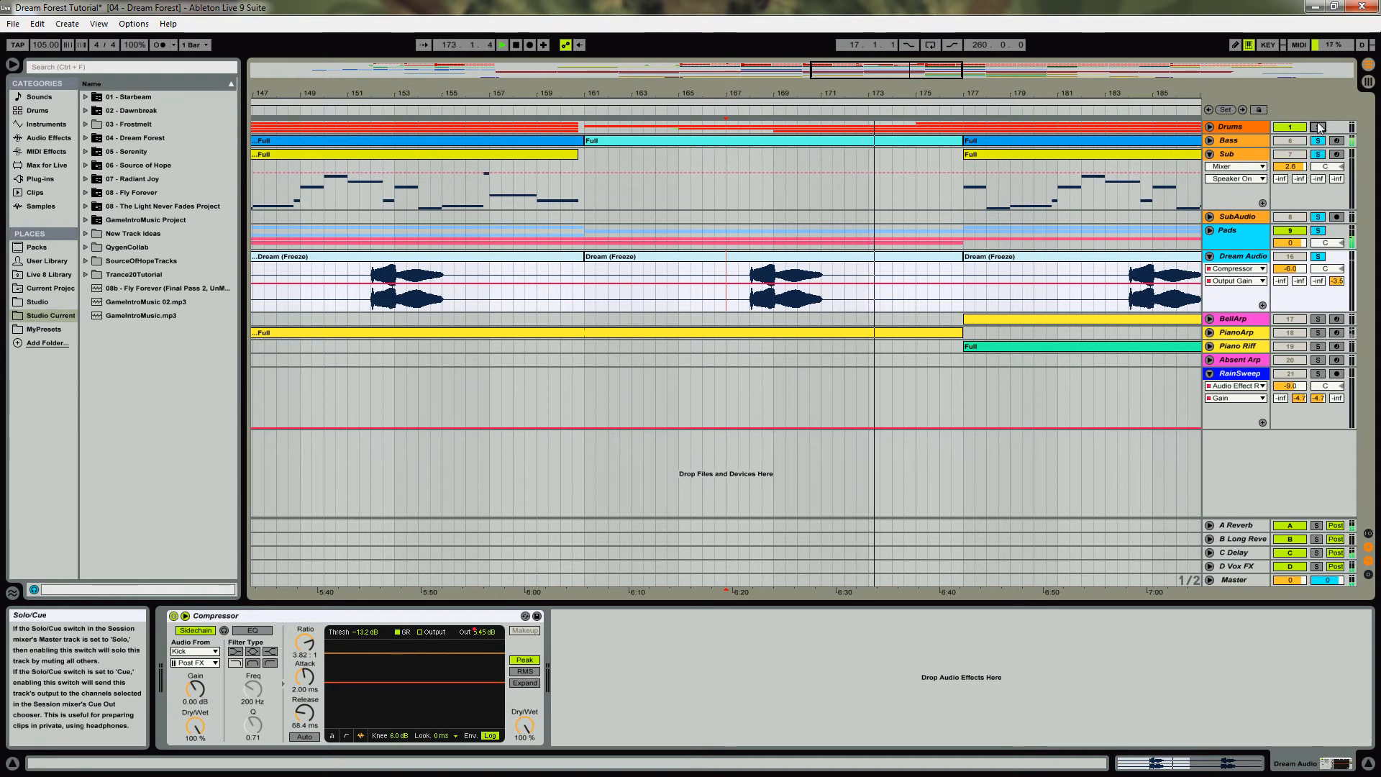
left_click(486, 299)
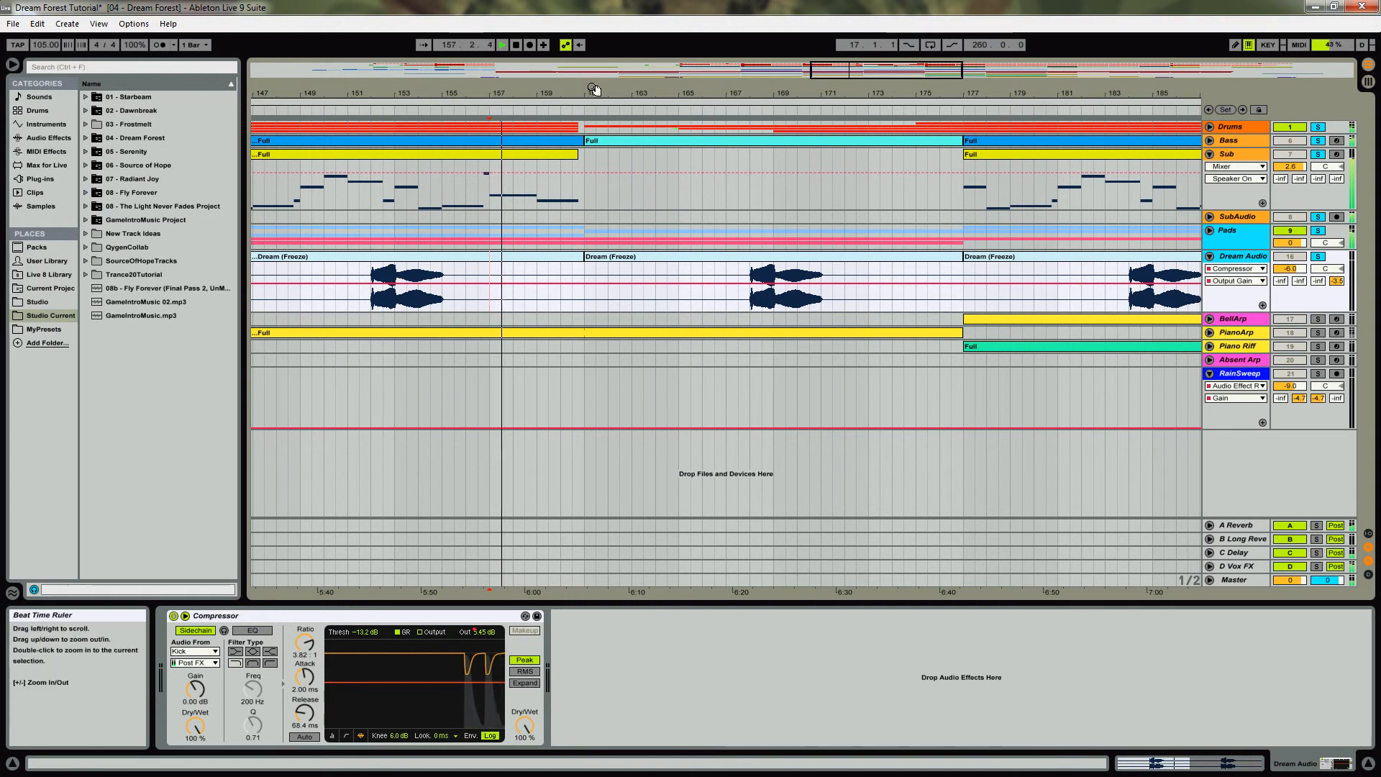
View BellArp's devices, select the tracks from BellArp through RainSweep, and show the whole arrangement
left_click_drag(593, 91, 596, 59)
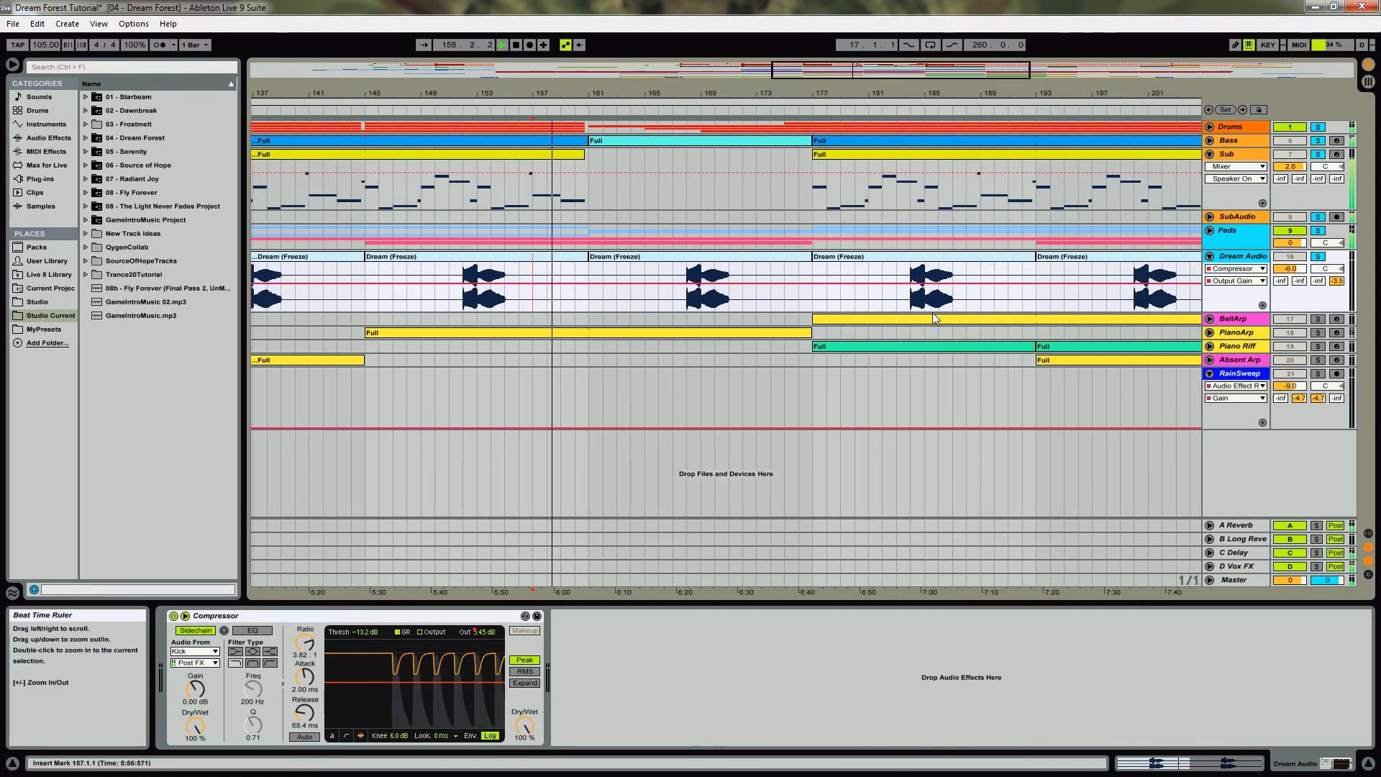
left_click(1245, 318)
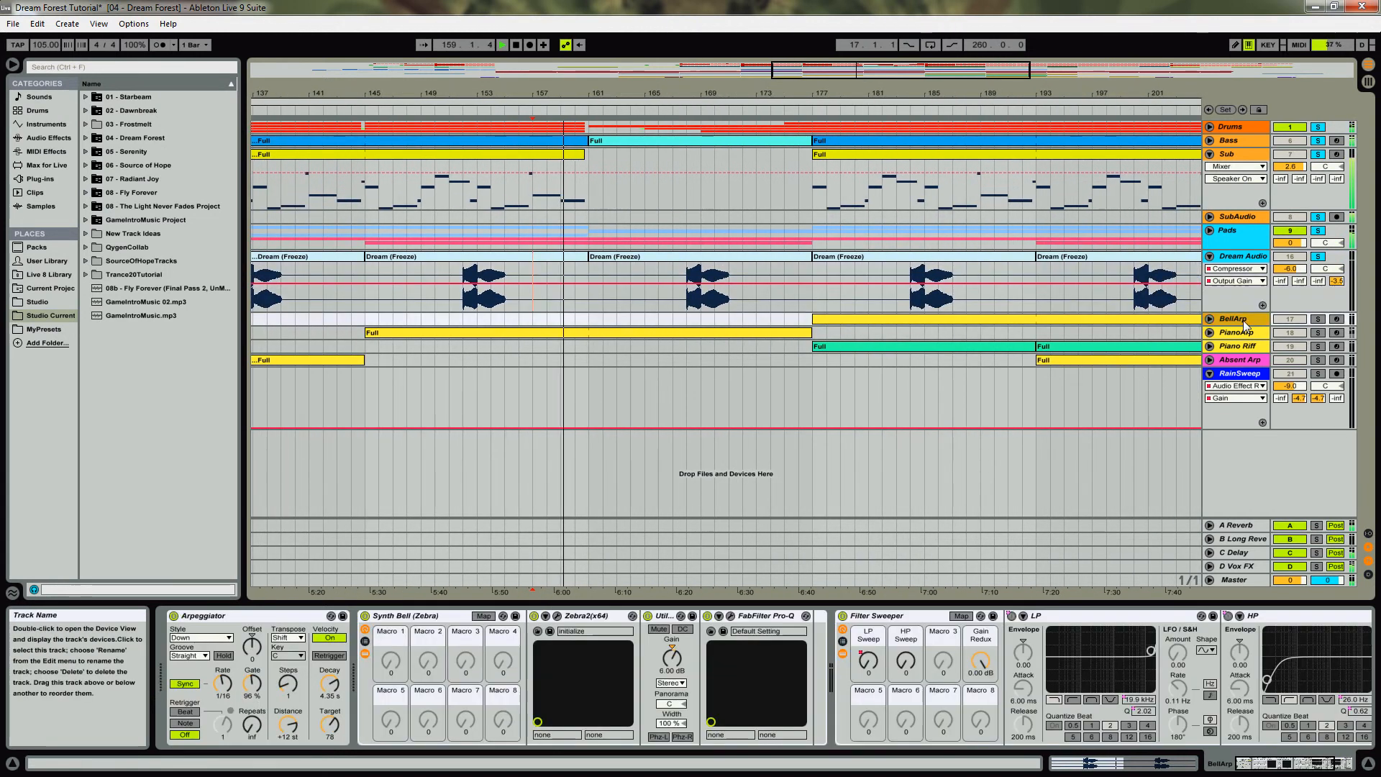
left_click(1232, 379)
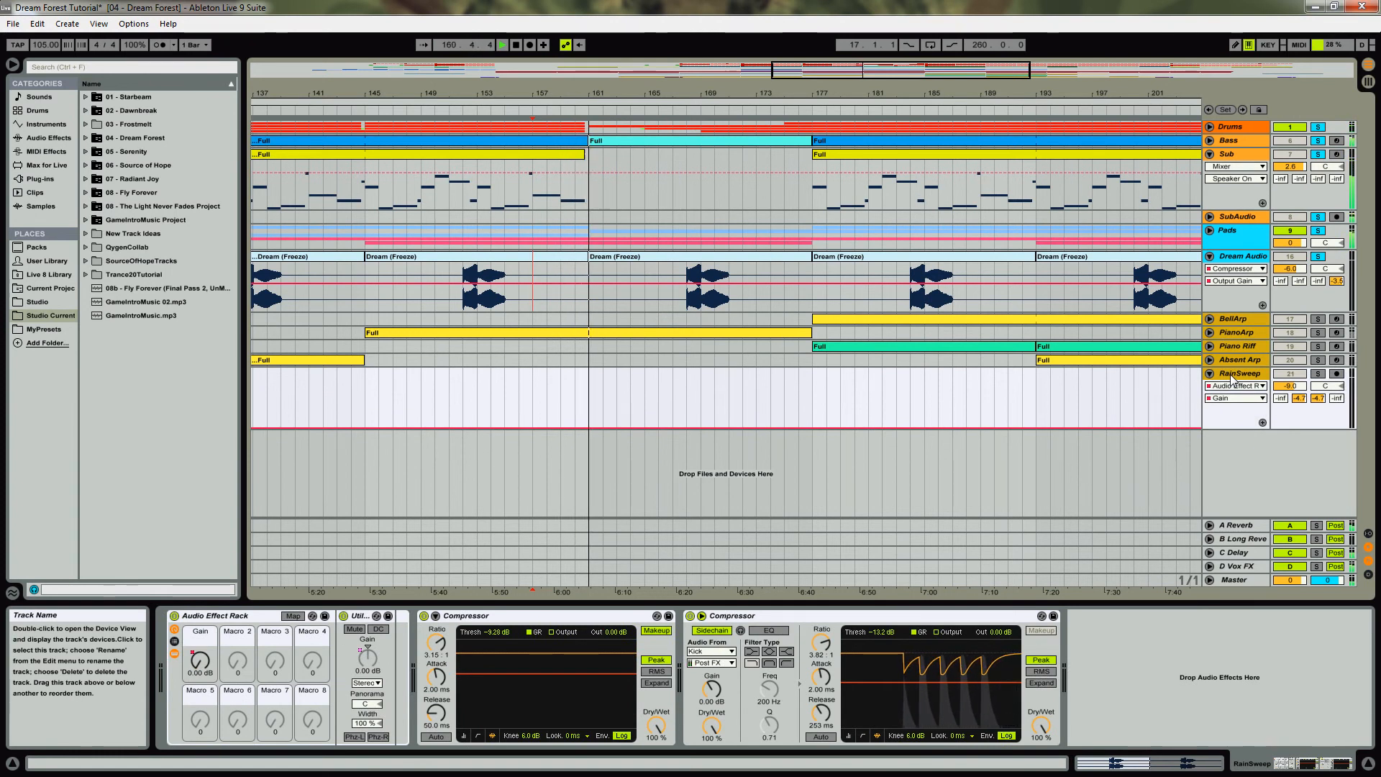
left_click_drag(967, 94, 978, 36)
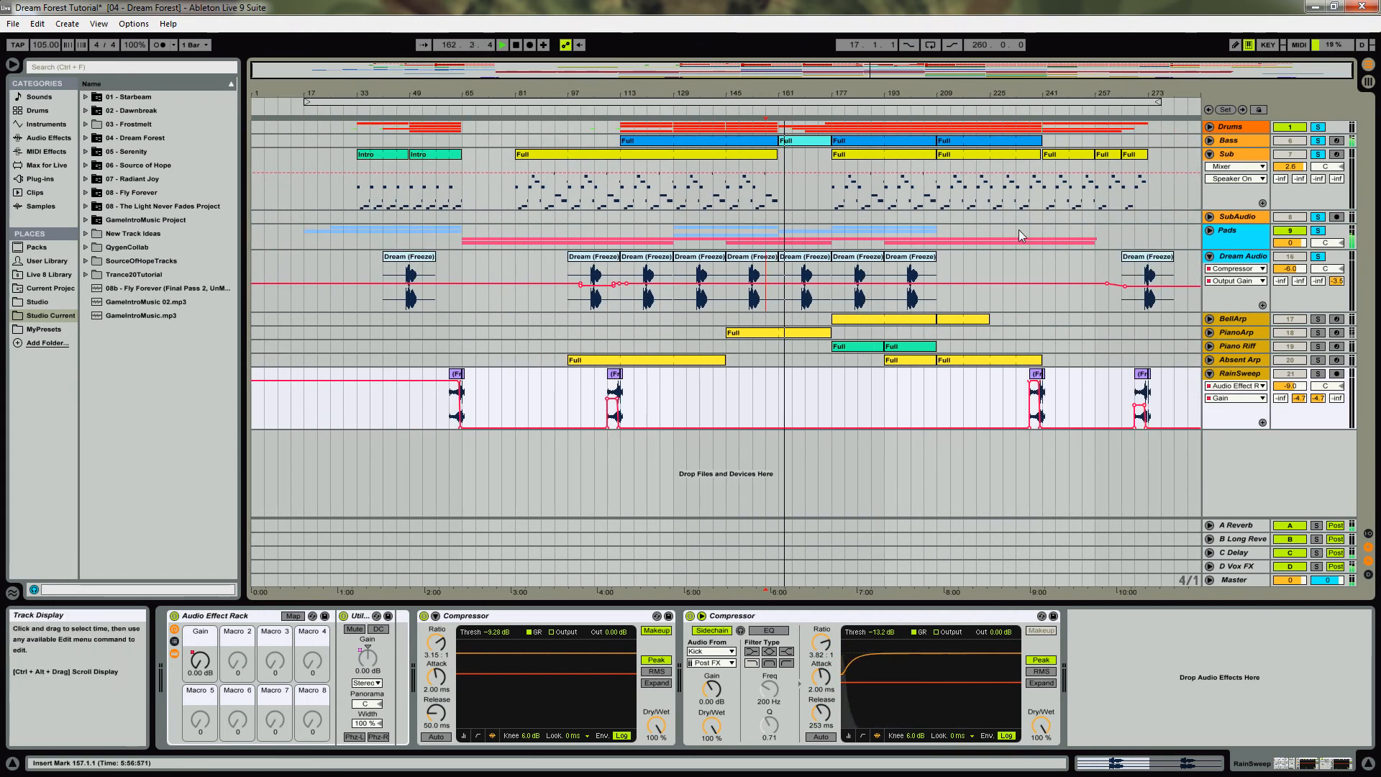